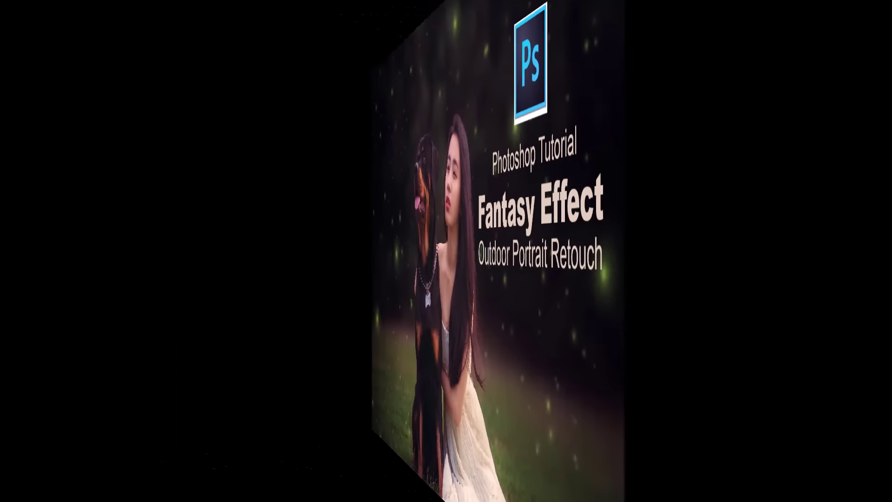
# Step: Duplicate Layer 1 with Ctrl+J to create Layer 1 copy
pyautogui.hotkey('ctrl', 'j')
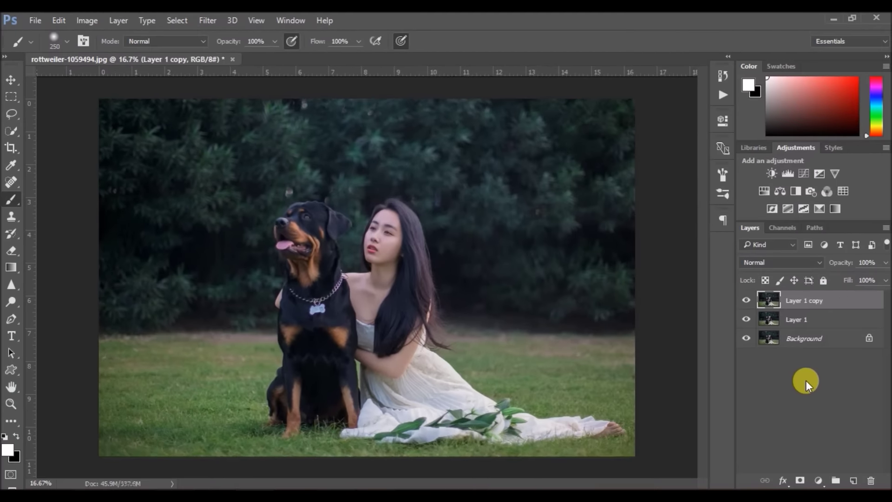
# Step: Apply a Gaussian Blur of about 52 pixels radius to Layer 1 copy
pyautogui.click(210, 21)
pyautogui.moveTo(214, 165)
pyautogui.click(403, 215)
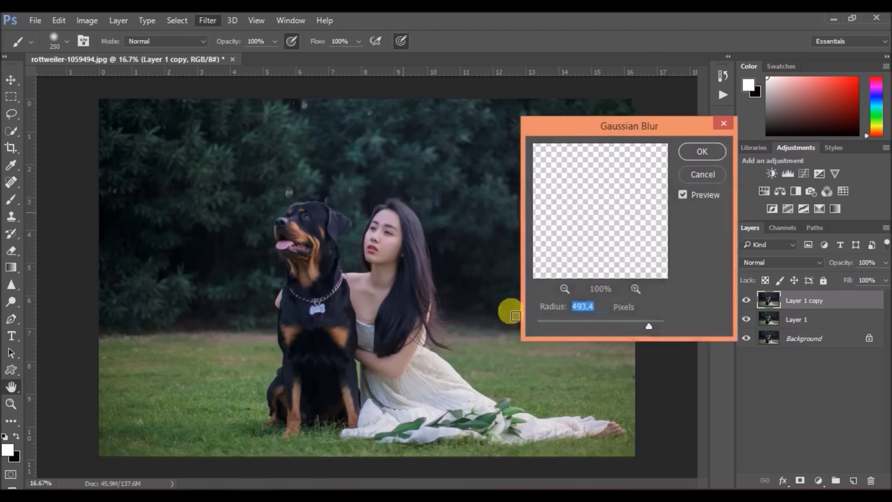
pyautogui.moveTo(647, 327); pyautogui.dragTo(612, 327)
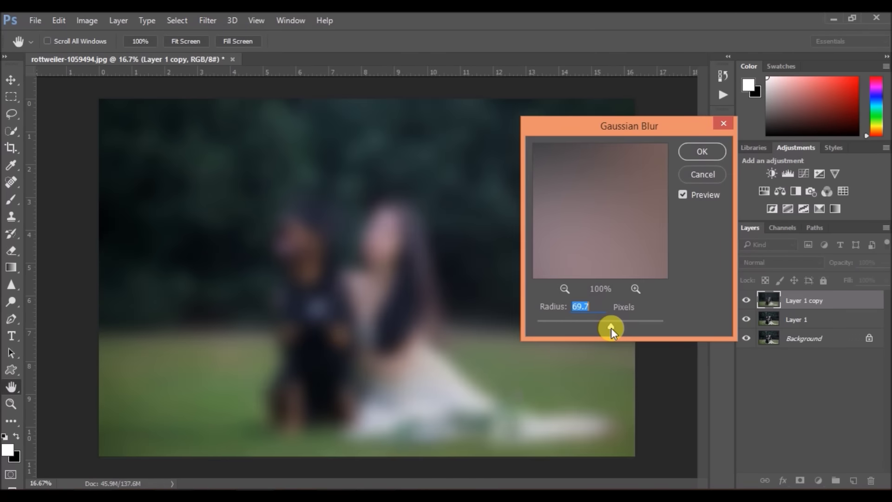
pyautogui.moveTo(612, 328); pyautogui.dragTo(607, 328)
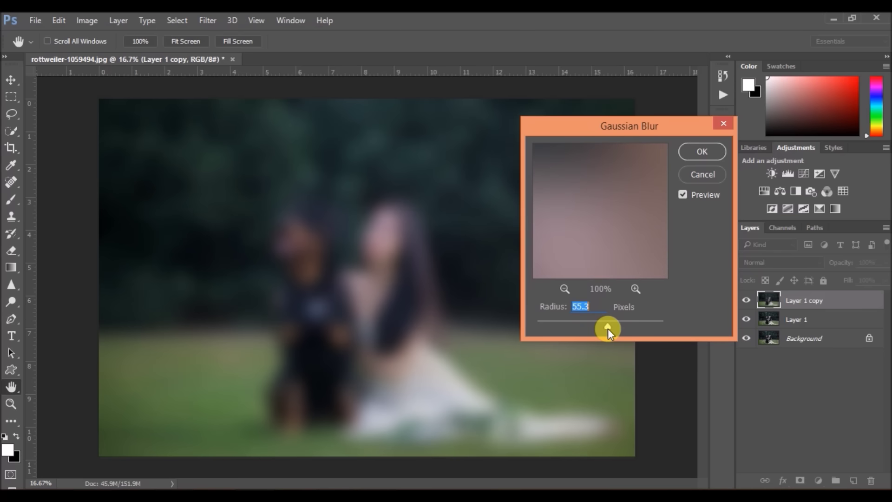
pyautogui.click(695, 150)
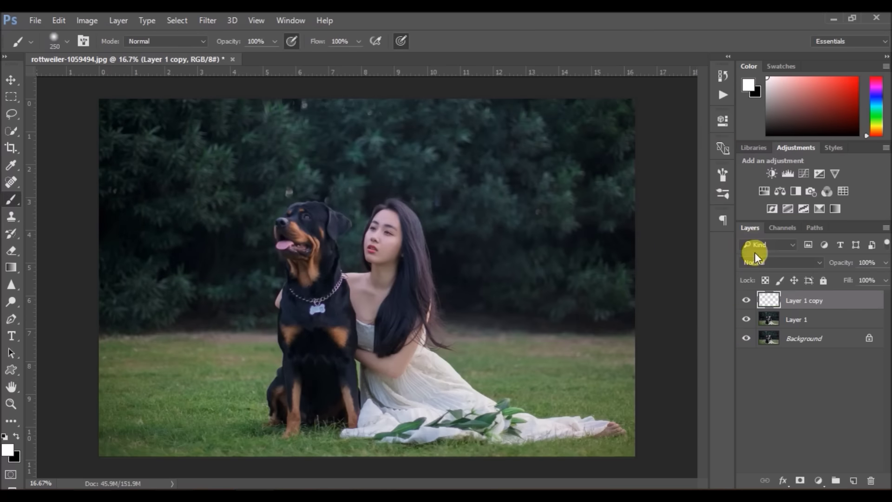
# Step: Blend the blurred copy in Soft Light at 35% opacity, then hide it to compare
pyautogui.click(773, 261)
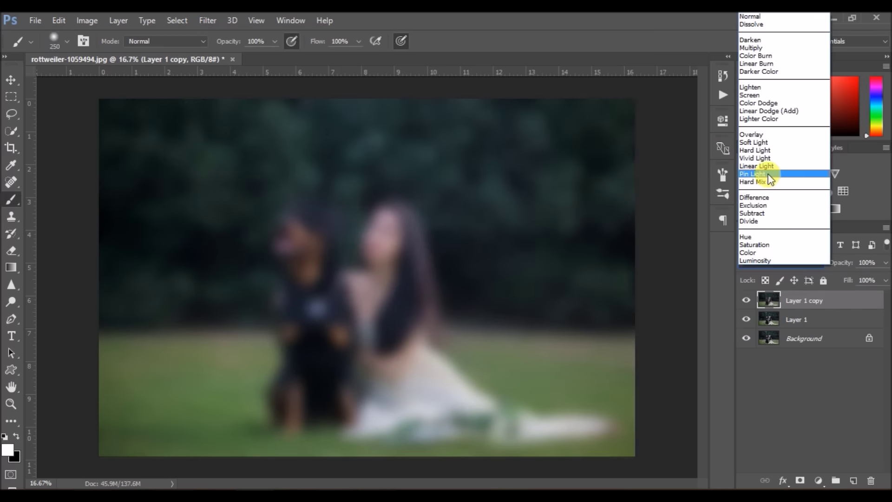
pyautogui.click(769, 143)
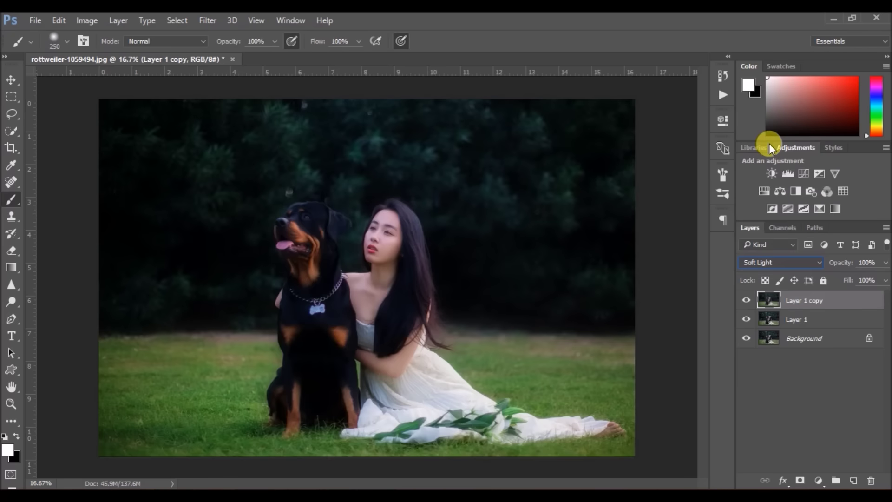
pyautogui.click(885, 262)
pyautogui.moveTo(883, 279); pyautogui.dragTo(839, 280)
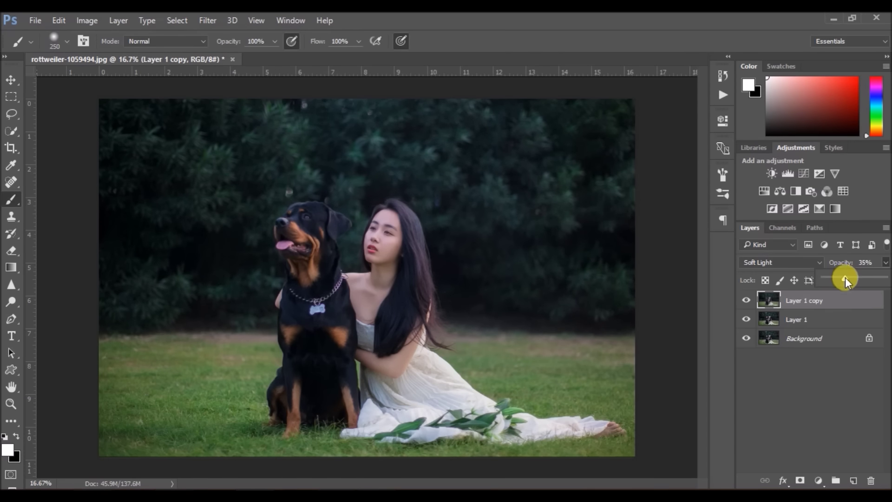
pyautogui.click(745, 301)
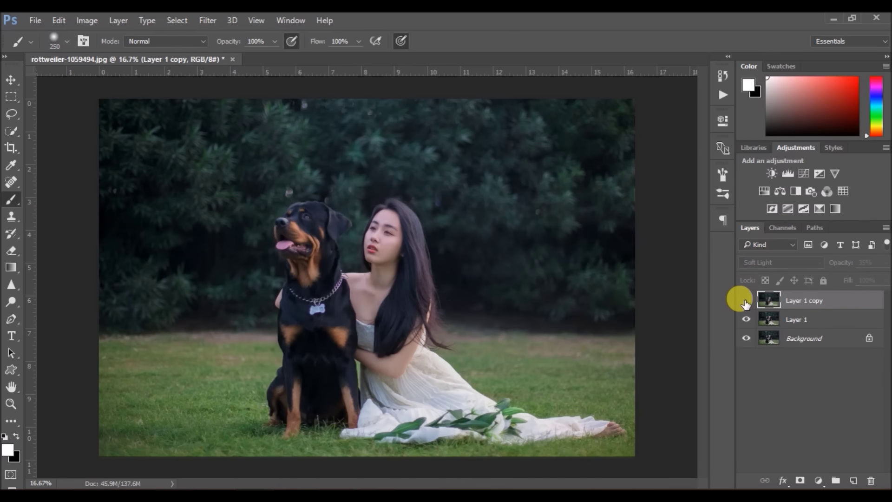
# Step: Show the glow layer again and merge it down into Layer 1
pyautogui.click(746, 302)
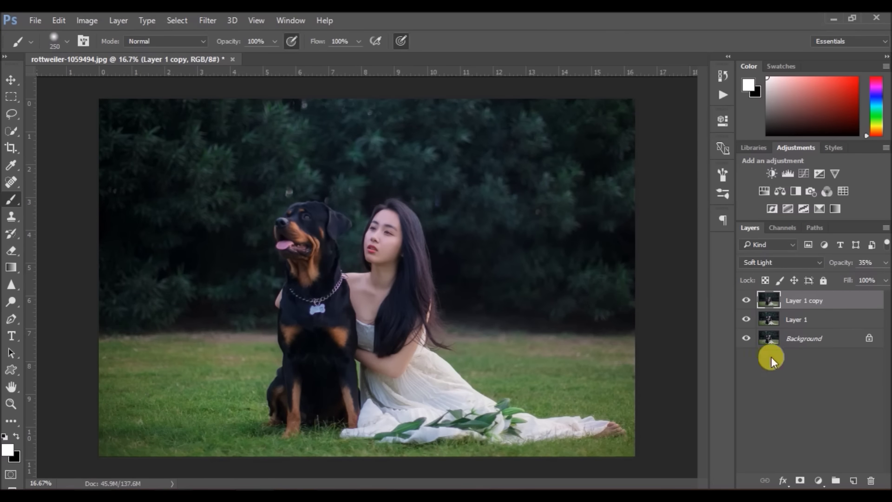
pyautogui.keyDown('ctrl'); pyautogui.click(801, 319); pyautogui.keyUp('ctrl')
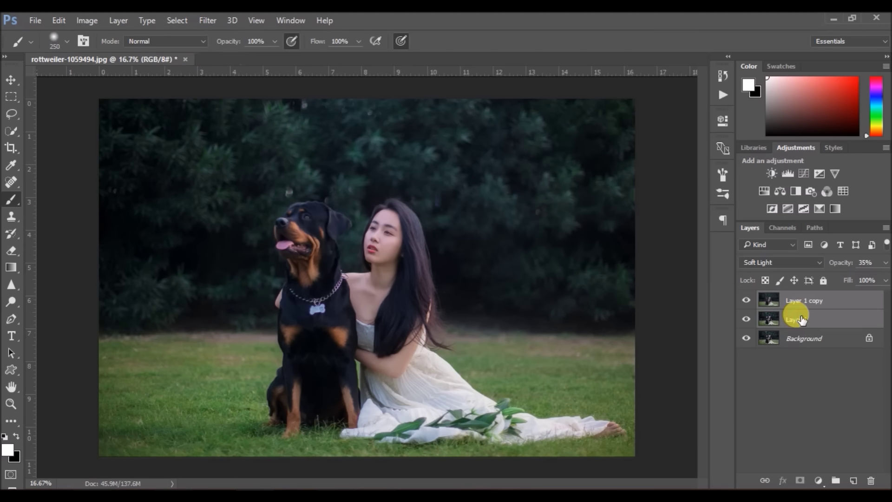
pyautogui.rightClick(801, 320)
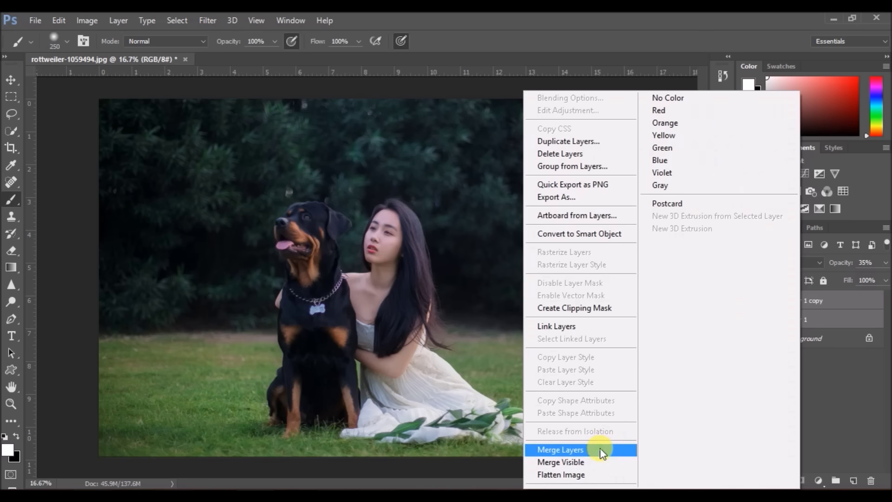
pyautogui.click(602, 453)
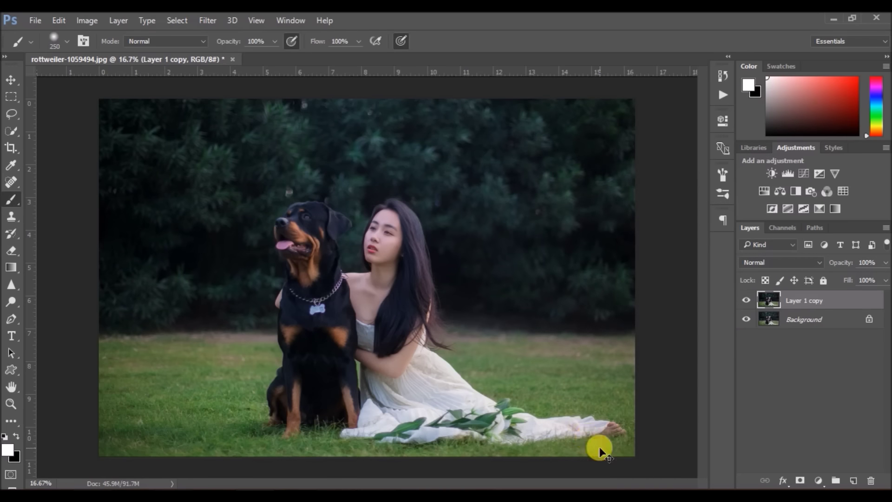
# Step: Duplicate the merged layer as Layer 1 copy 2 and choose the Quick Selection tool
pyautogui.hotkey('ctrl', 'j')
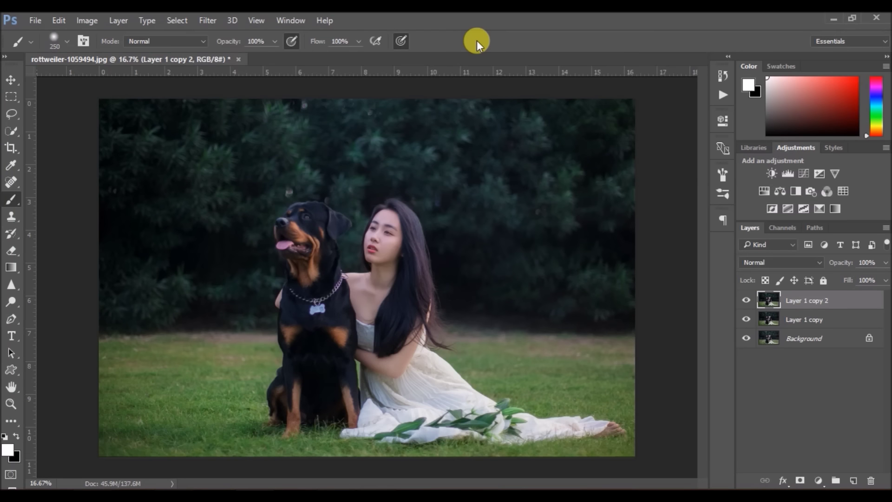
pyautogui.click(11, 115)
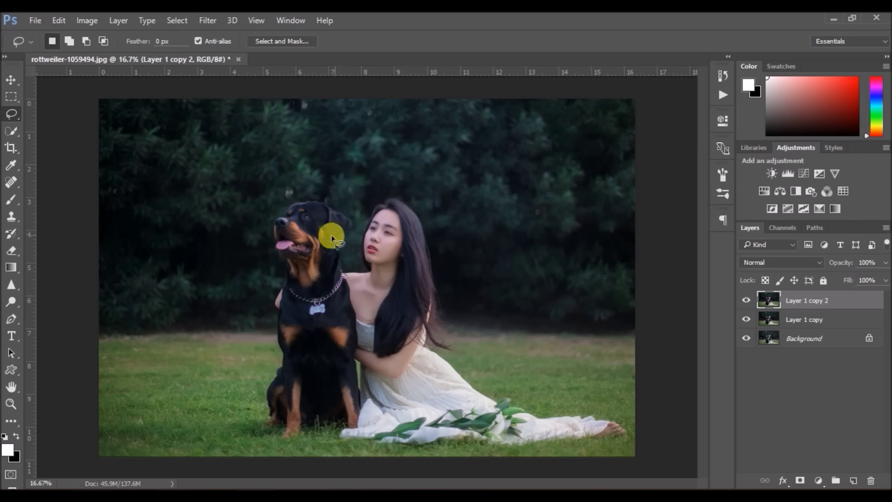
pyautogui.click(14, 127)
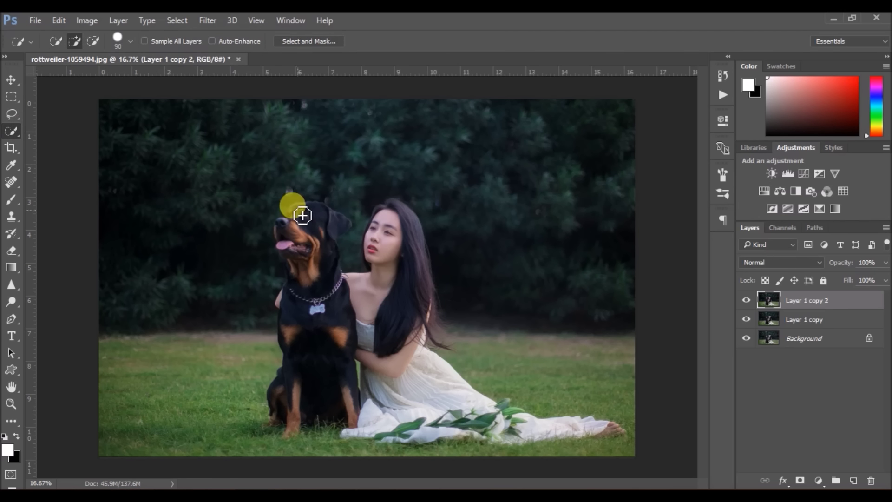
# Step: Quick-select the dog and woman, subtracting the background gaps and bottom grass
pyautogui.moveTo(302, 215)
pyautogui.mouseDown()
pyautogui.moveTo(349, 227)
pyautogui.moveTo(294, 233)
pyautogui.moveTo(283, 213)
pyautogui.moveTo(373, 245)
pyautogui.moveTo(392, 289)
pyautogui.moveTo(325, 294)
pyautogui.moveTo(421, 399)
pyautogui.moveTo(473, 432)
pyautogui.moveTo(581, 422)
pyautogui.moveTo(588, 453)
pyautogui.moveTo(613, 424)
pyautogui.mouseUp()
pyautogui.press('[')
pyautogui.press('[')
pyautogui.hotkey('ctrl', '+')
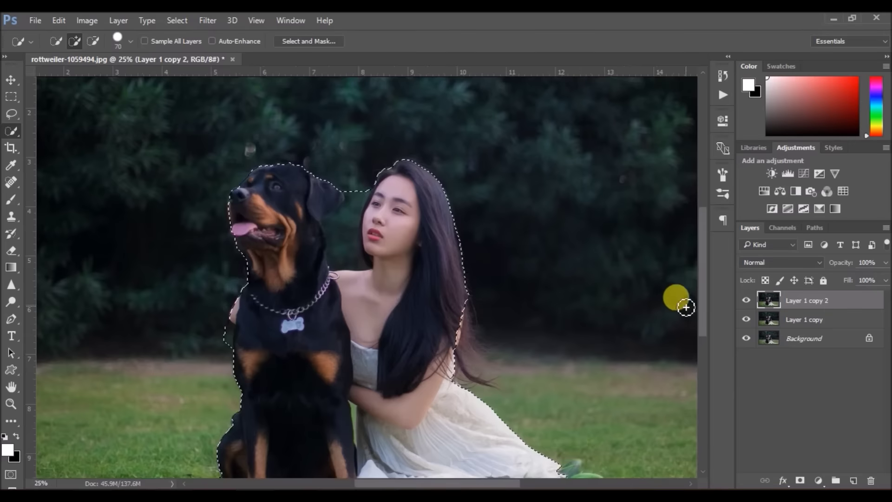
pyautogui.hotkey('ctrl', '+')
pyautogui.hotkey('ctrl', '+')
pyautogui.press('[')
pyautogui.press('[')
pyautogui.press('[')
pyautogui.moveTo(363, 183)
pyautogui.mouseDown()
pyautogui.moveTo(338, 218)
pyautogui.moveTo(344, 270)
pyautogui.moveTo(372, 232)
pyautogui.moveTo(343, 275)
pyautogui.moveTo(332, 325)
pyautogui.mouseUp()
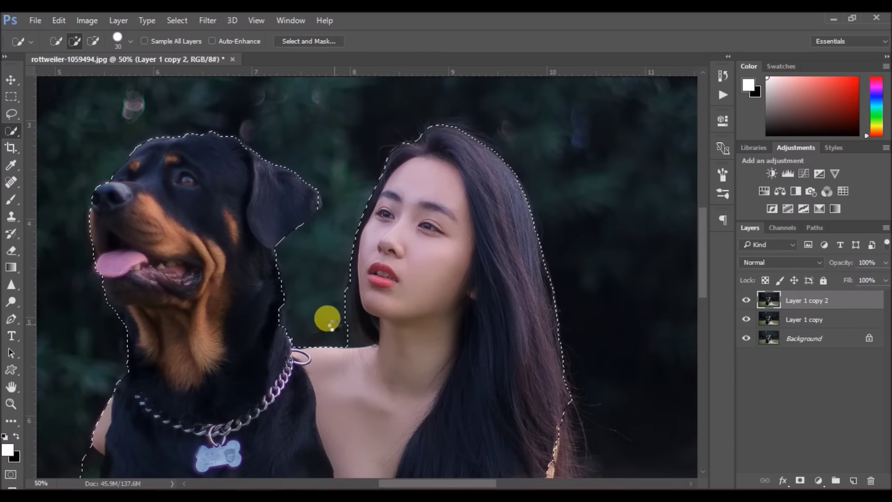
pyautogui.scroll(-5, 701, 286)
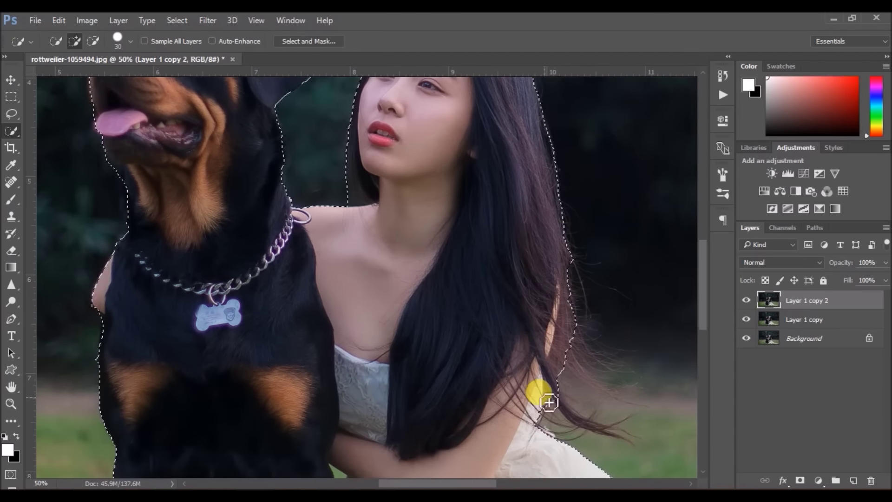
pyautogui.scroll(-3, 700, 295)
pyautogui.moveTo(700, 294); pyautogui.dragTo(701, 357)
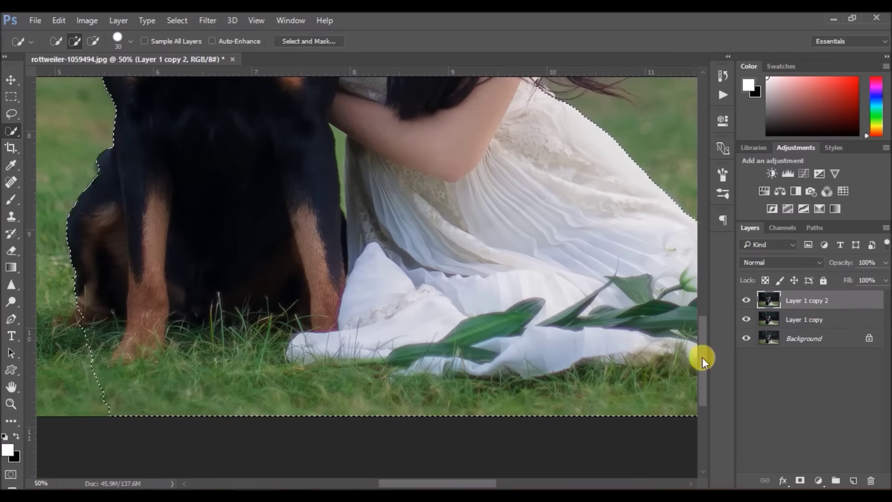
pyautogui.moveTo(96, 392)
pyautogui.mouseDown()
pyautogui.moveTo(259, 342)
pyautogui.moveTo(400, 396)
pyautogui.moveTo(676, 370)
pyautogui.mouseUp()
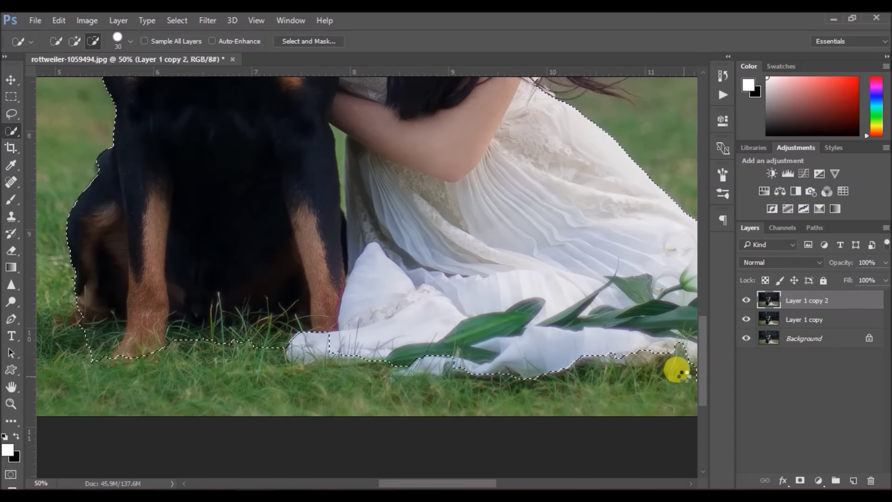
pyautogui.hscroll(5, 195, 413)
pyautogui.hotkey('ctrl', '0')
# Step: Refine the hair edge in Select and Mask, then add the loose hair strands
pyautogui.click(308, 41)
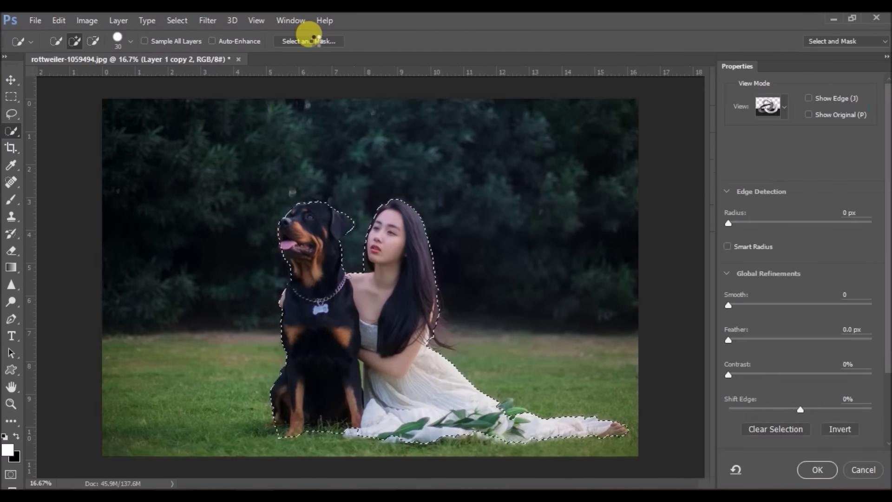
pyautogui.moveTo(425, 325); pyautogui.dragTo(428, 289)
pyautogui.click(817, 469)
pyautogui.hotkey('ctrl', '+')
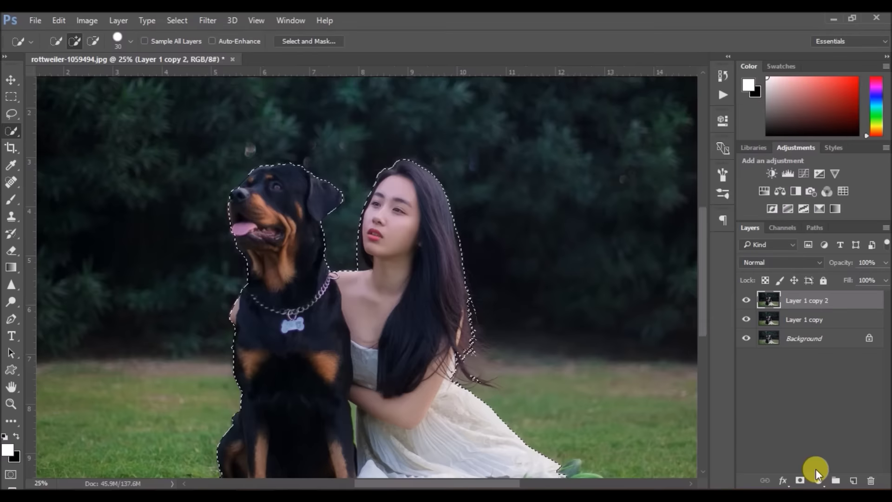
pyautogui.scroll(-3, 564, 344)
pyautogui.scroll(2, 705, 280)
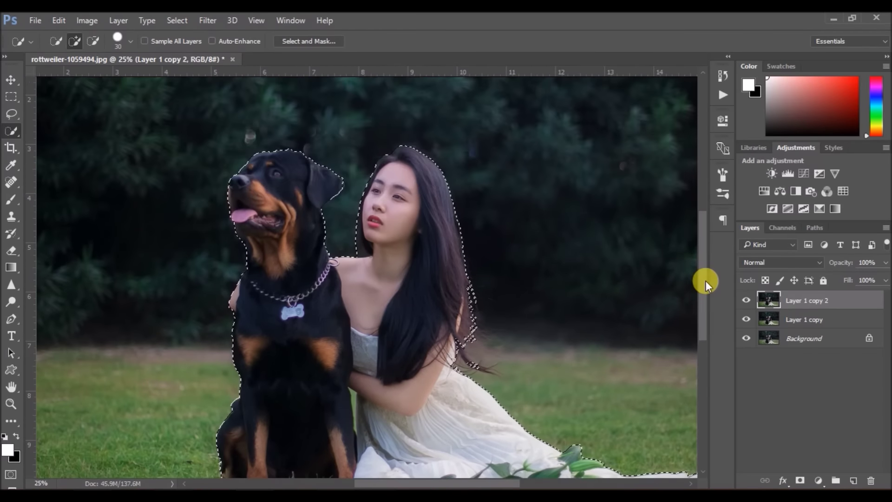
pyautogui.moveTo(470, 298); pyautogui.dragTo(487, 372)
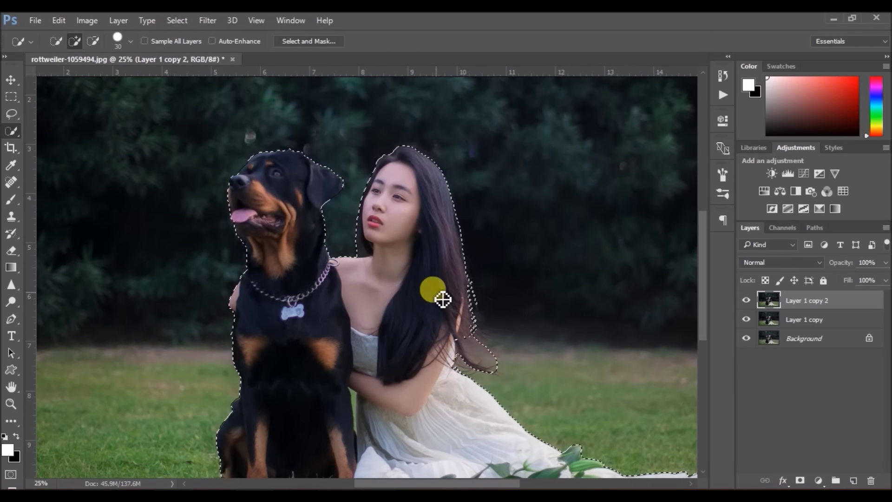
# Step: Apply a Field Blur to the background, settling on a 71 px blur amount
pyautogui.click(205, 21)
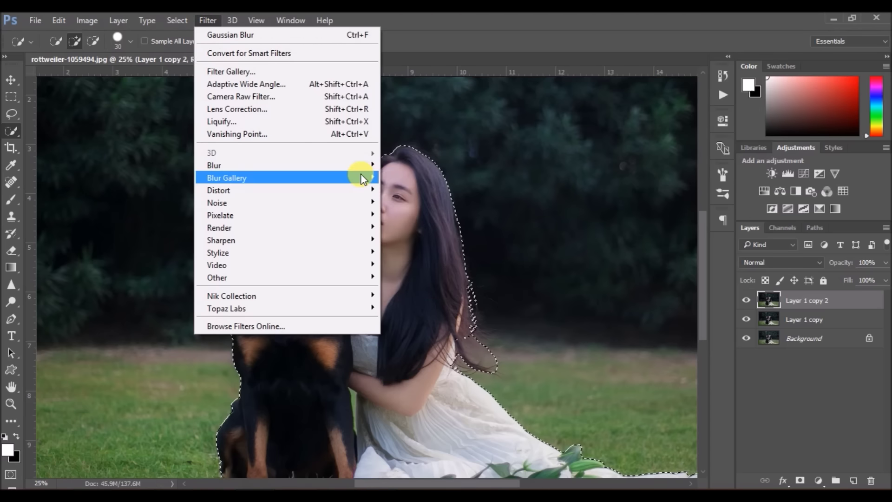
pyautogui.moveTo(286, 178)
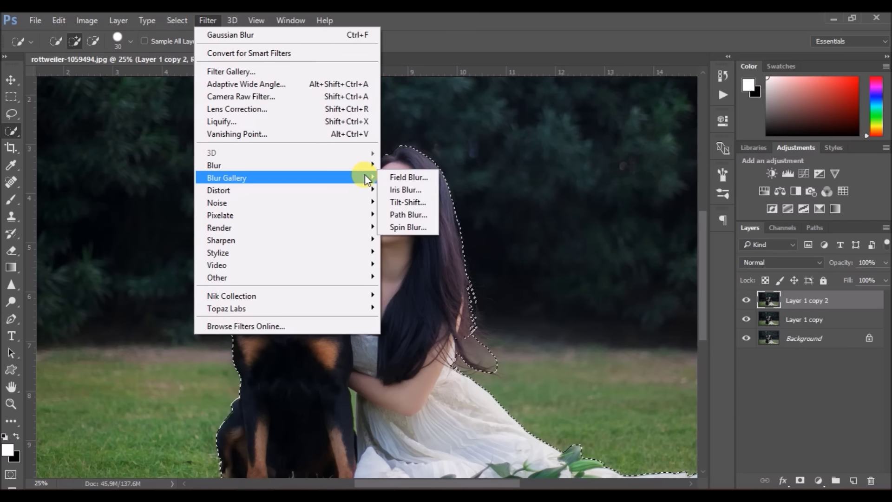
pyautogui.click(399, 176)
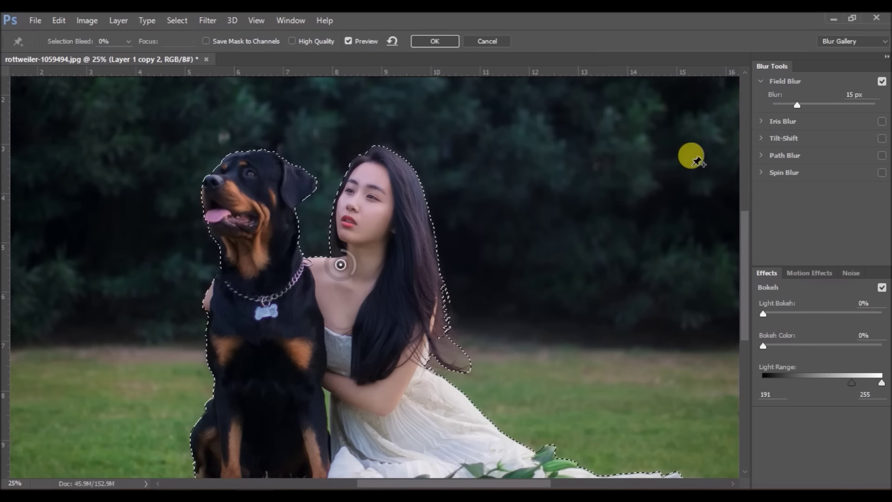
pyautogui.moveTo(797, 105); pyautogui.dragTo(812, 106)
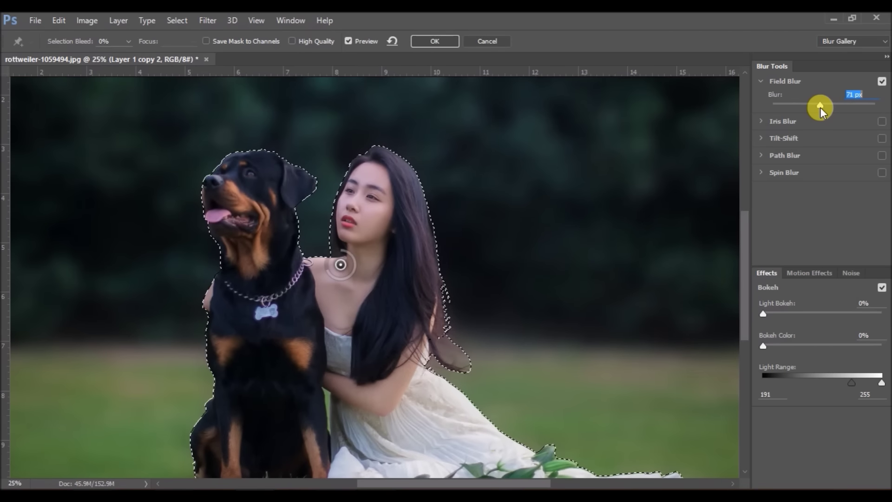
pyautogui.hotkey('ctrl', '-')
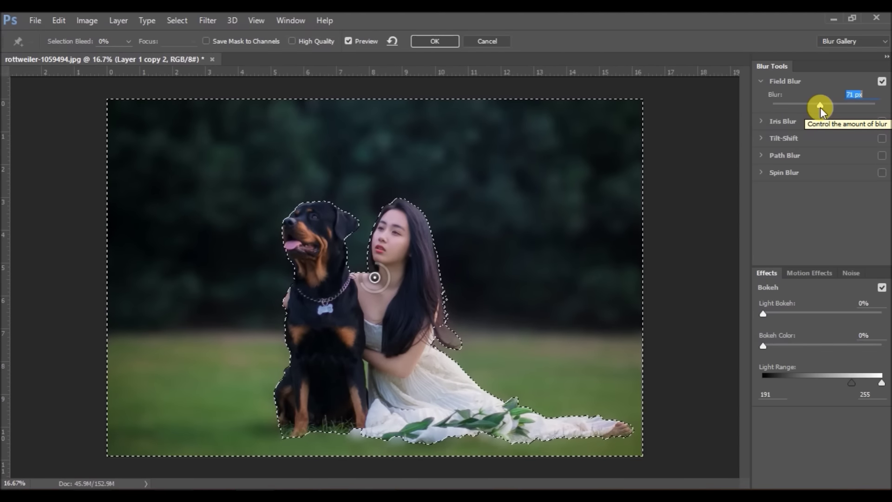
pyautogui.moveTo(820, 107); pyautogui.dragTo(813, 109)
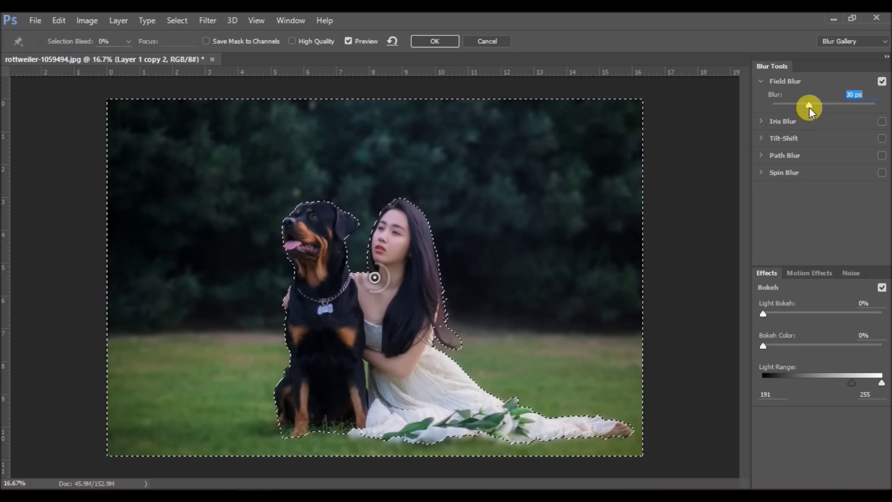
pyautogui.moveTo(810, 107); pyautogui.dragTo(815, 107)
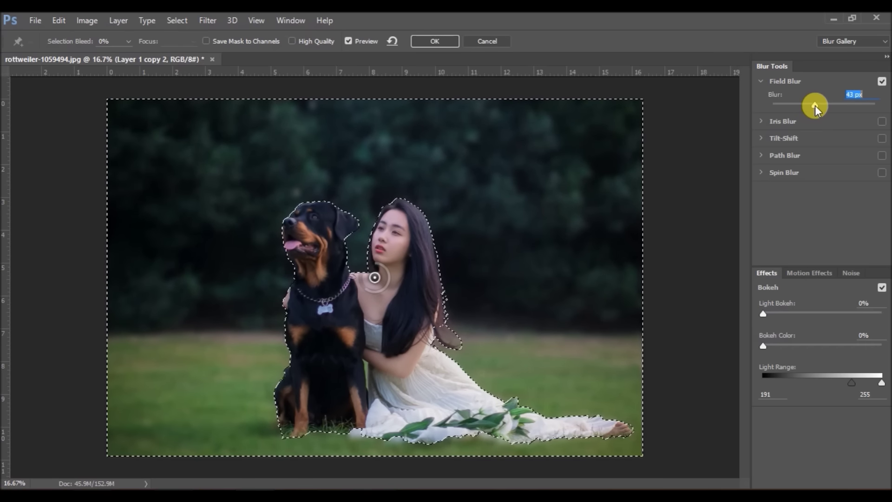
pyautogui.moveTo(815, 105); pyautogui.dragTo(820, 107)
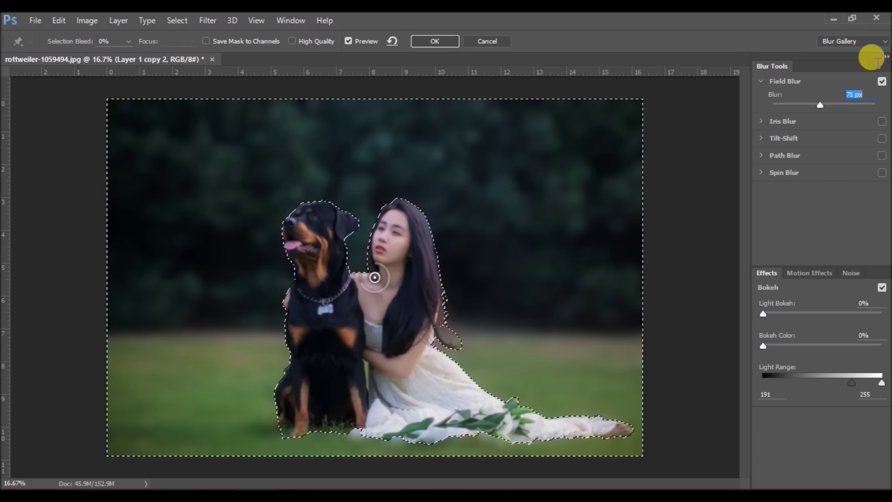
pyautogui.click(431, 41)
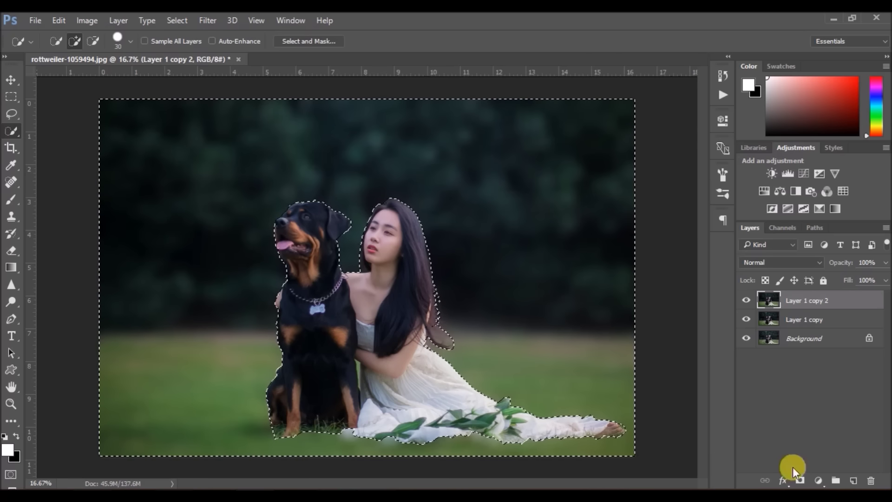
# Step: Add a layer mask from the subject selection and ready an enlarged soft brush
pyautogui.click(799, 479)
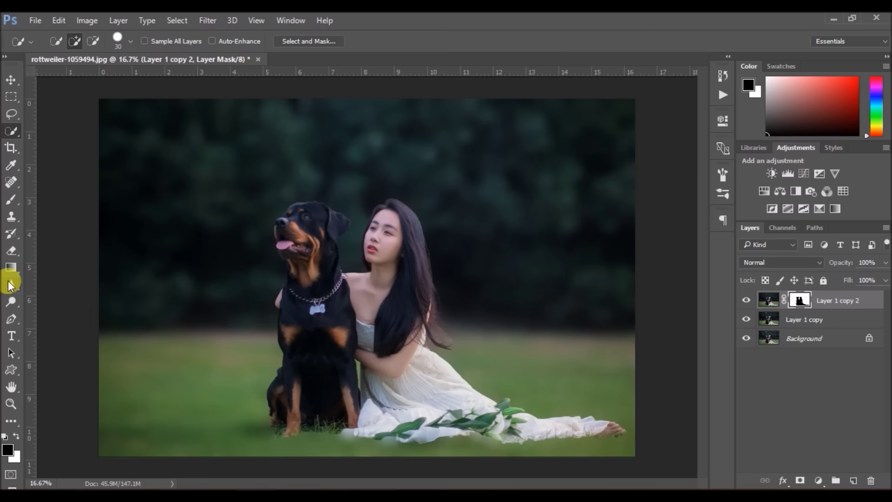
pyautogui.press(']')
pyautogui.press(']')
pyautogui.press(']')
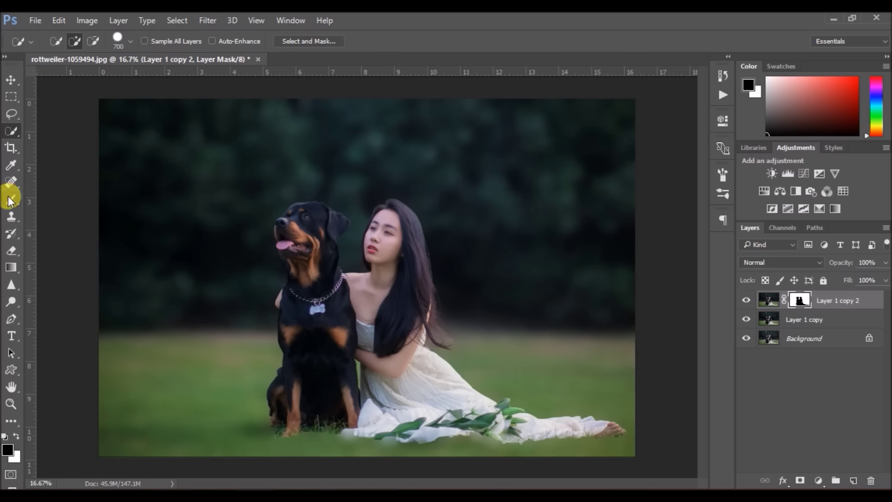
pyautogui.click(11, 201)
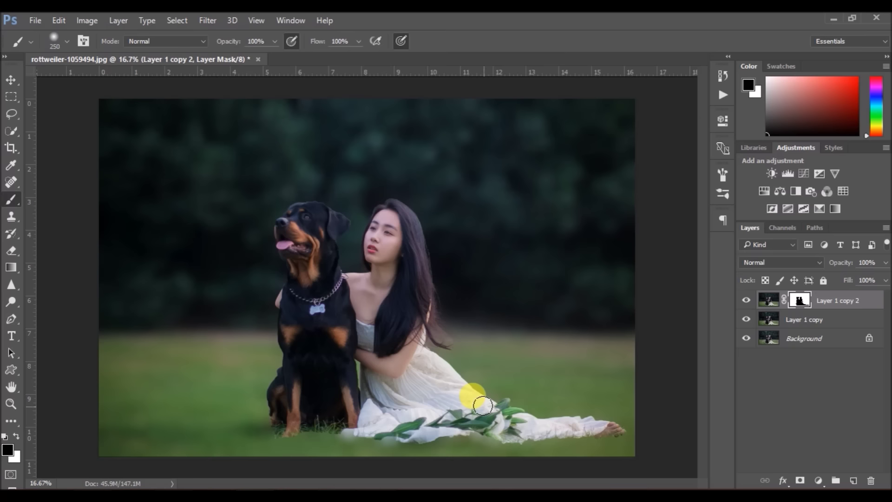
# Step: Paint black on the mask to sharpen grass near the dress and the dog's feet
pyautogui.press(']')
pyautogui.press(']')
pyautogui.press(']')
pyautogui.moveTo(459, 370)
pyautogui.mouseDown()
pyautogui.moveTo(613, 413)
pyautogui.moveTo(256, 422)
pyautogui.moveTo(415, 413)
pyautogui.moveTo(269, 396)
pyautogui.mouseUp()
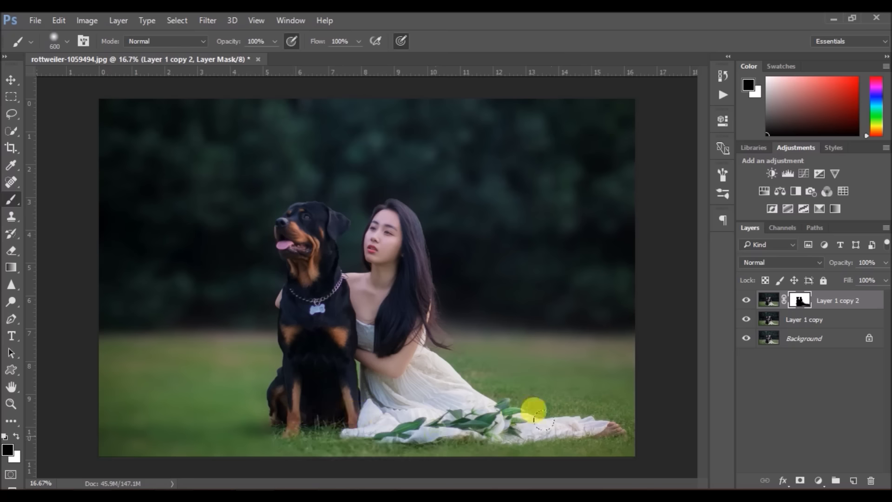
pyautogui.moveTo(268, 396)
pyautogui.mouseDown()
pyautogui.moveTo(181, 394)
pyautogui.moveTo(229, 374)
pyautogui.moveTo(256, 380)
pyautogui.moveTo(209, 402)
pyautogui.moveTo(258, 423)
pyautogui.moveTo(125, 386)
pyautogui.moveTo(291, 440)
pyautogui.mouseUp()
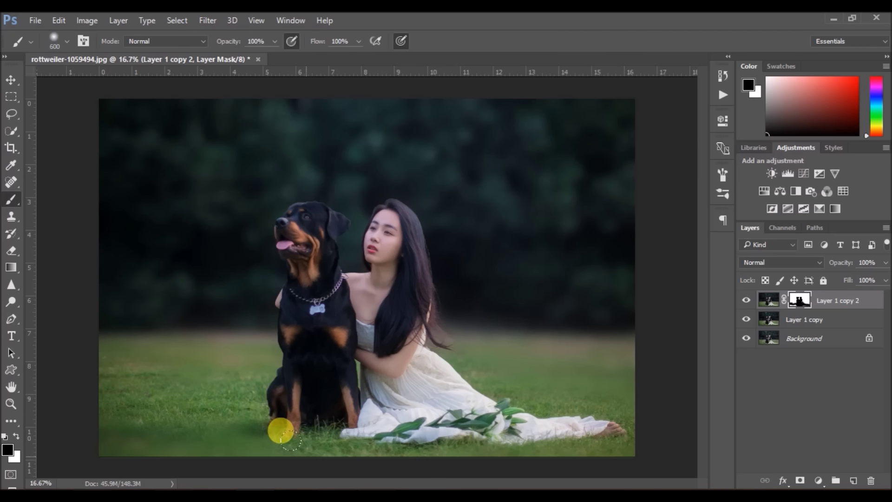
pyautogui.moveTo(290, 442)
pyautogui.mouseDown()
pyautogui.moveTo(234, 427)
pyautogui.moveTo(325, 452)
pyautogui.mouseUp()
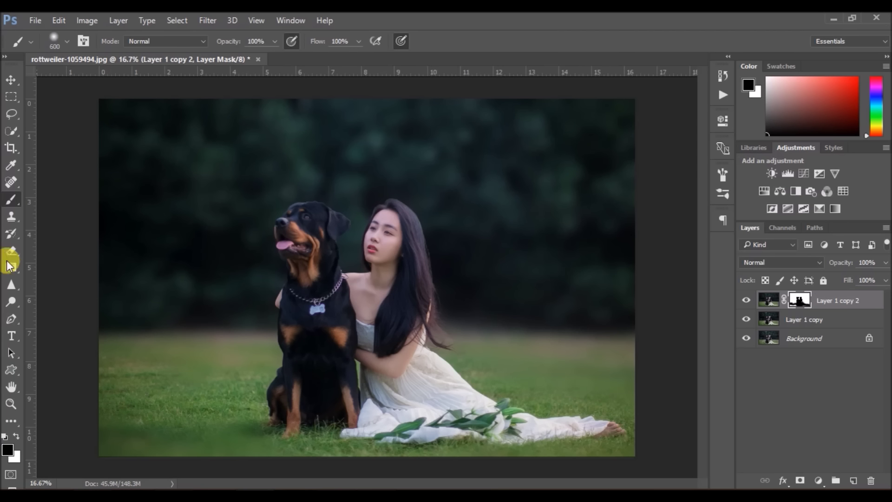
# Step: Lower brush opacity to 34% and swap the paint colour to white and back to black
pyautogui.click(274, 44)
pyautogui.moveTo(272, 57); pyautogui.dragTo(237, 57)
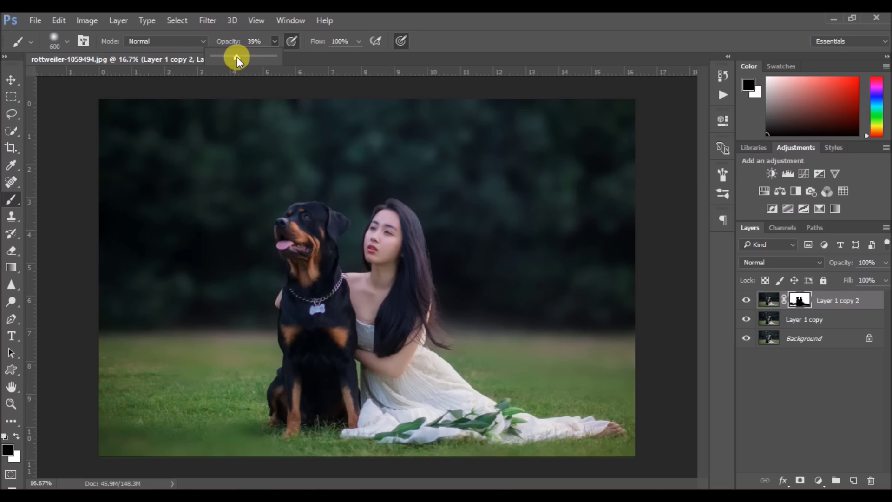
pyautogui.click(216, 352)
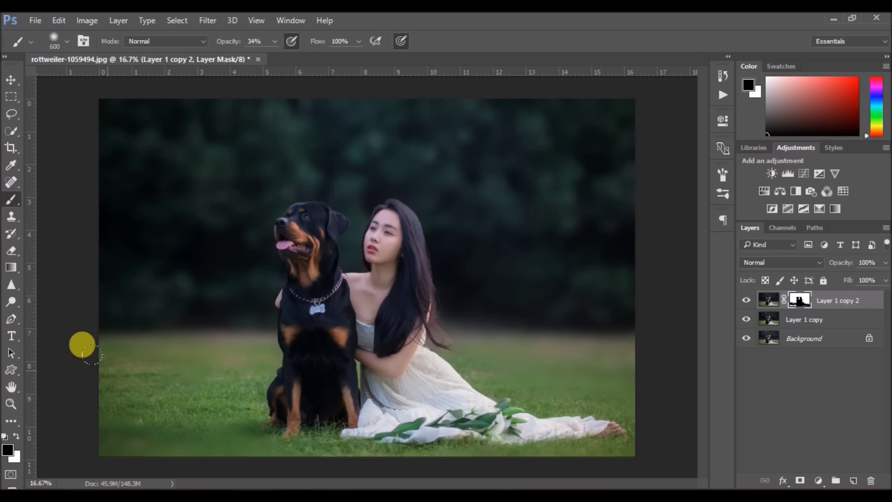
pyautogui.press('x')
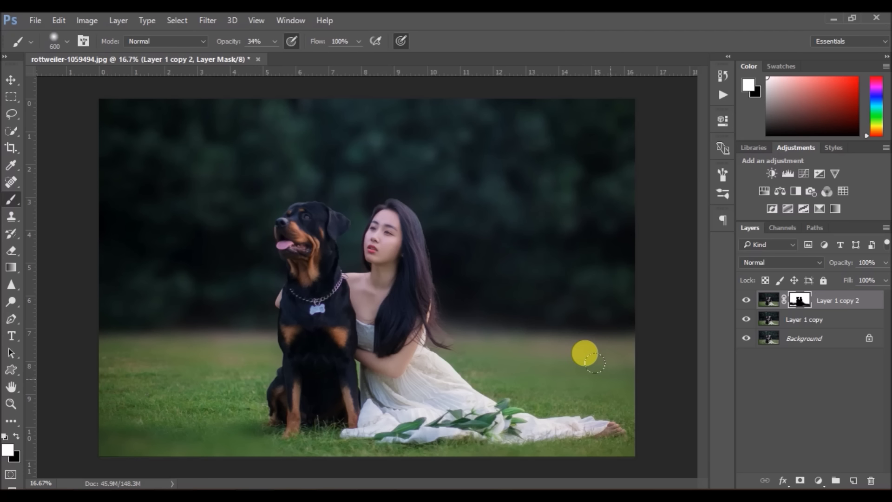
pyautogui.press('x')
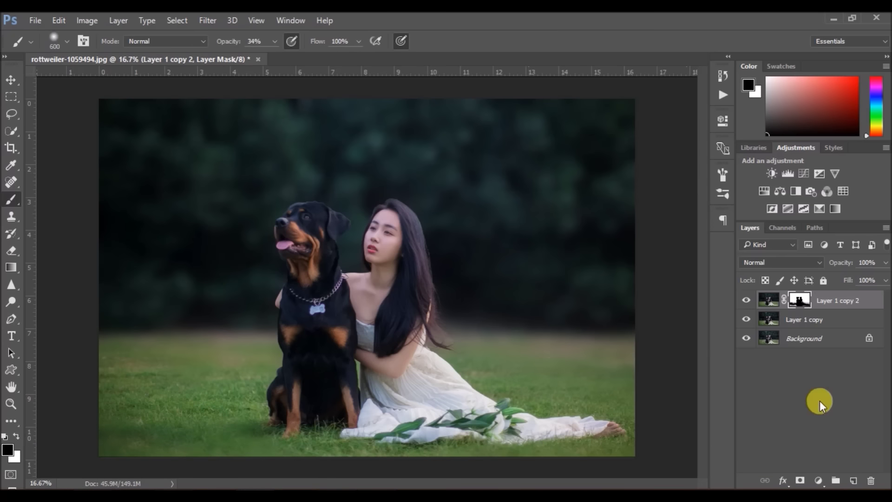
# Step: Merge both edited photo layers into one and toggle its visibility to compare
pyautogui.keyDown('shift'); pyautogui.click(830, 320); pyautogui.keyUp('shift')
pyautogui.rightClick(829, 319)
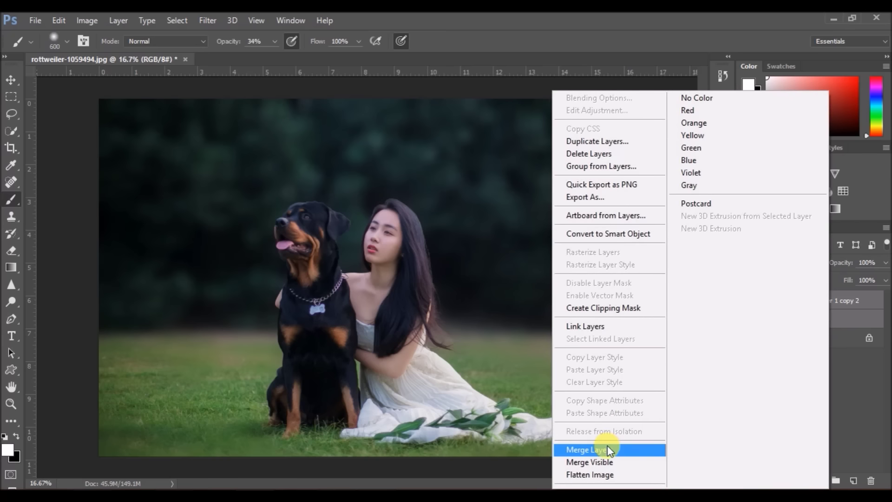
pyautogui.click(608, 449)
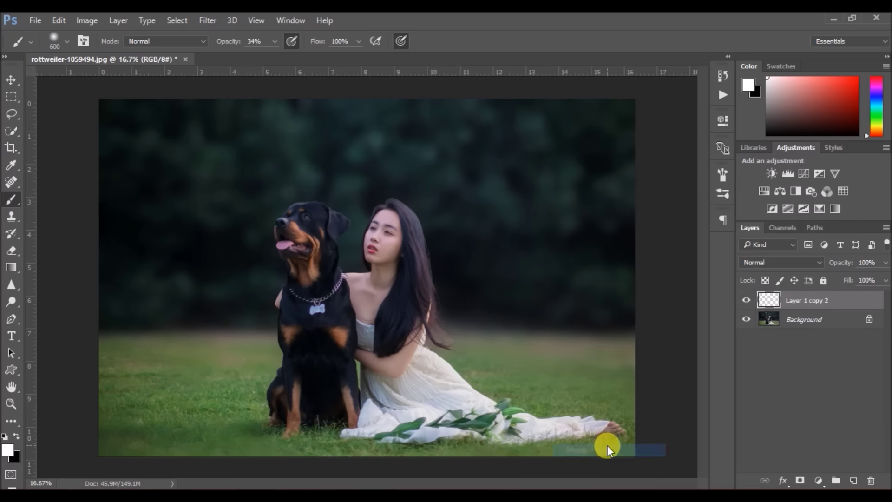
pyautogui.click(747, 301)
pyautogui.click(747, 301)
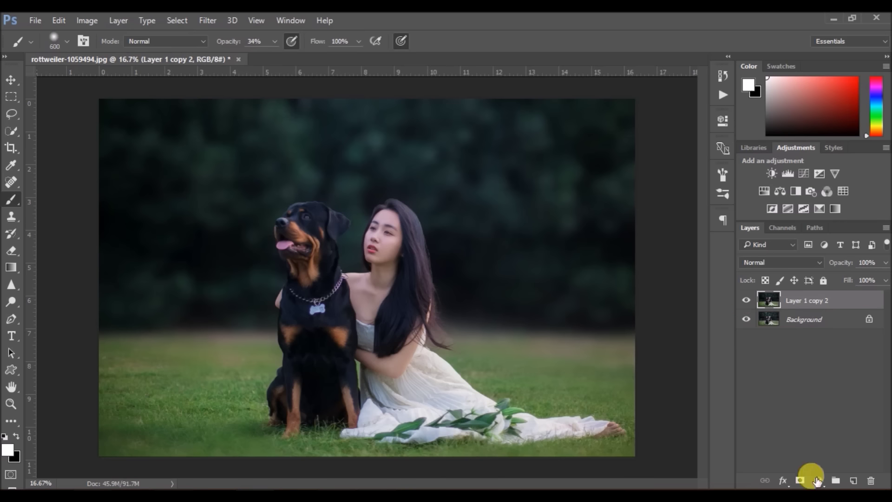
# Step: Add a Brightness/Contrast adjustment layer with contrast raised to 45
pyautogui.click(817, 479)
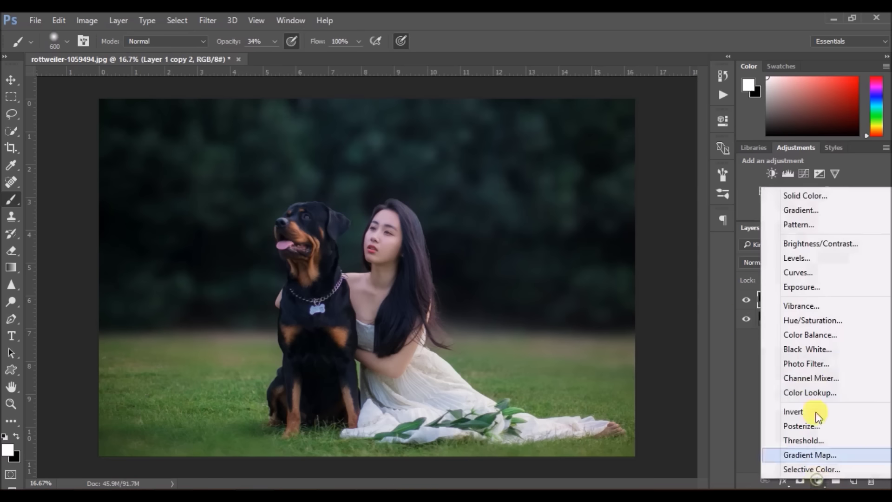
pyautogui.click(809, 243)
pyautogui.moveTo(606, 201); pyautogui.dragTo(642, 208)
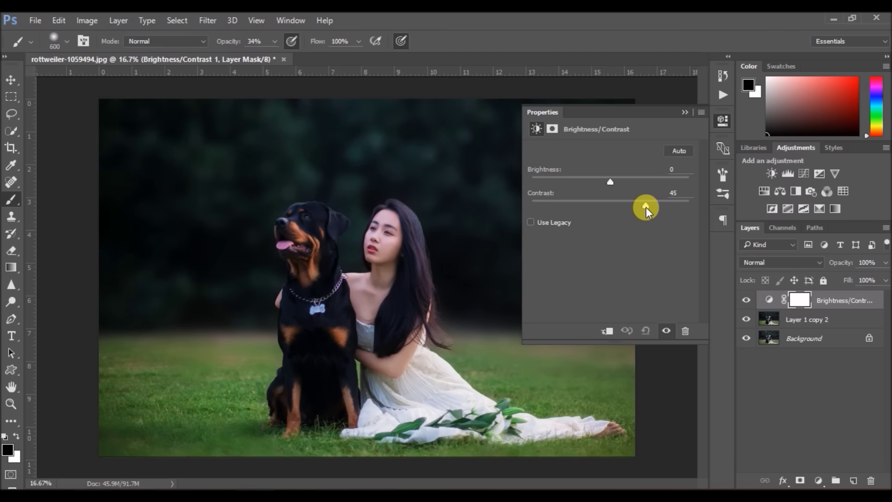
pyautogui.click(723, 122)
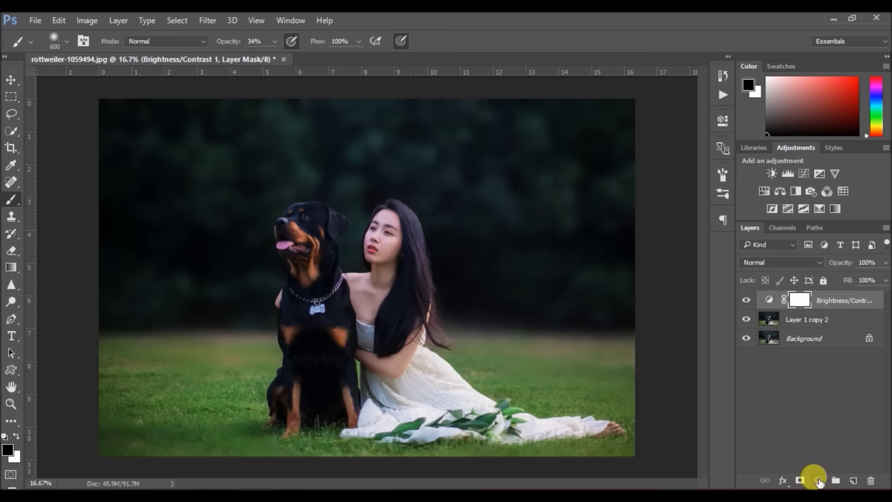
# Step: Add a Curves layer that lifts the black point and lowers the white point
pyautogui.click(819, 480)
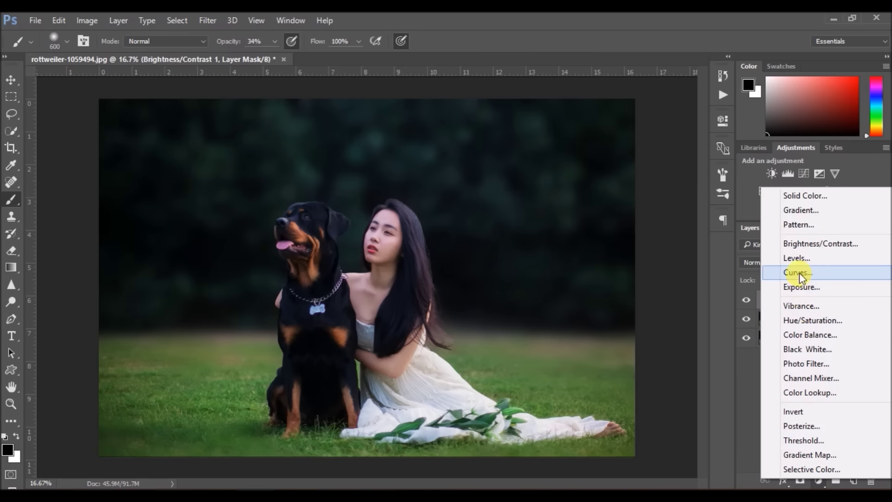
pyautogui.click(799, 272)
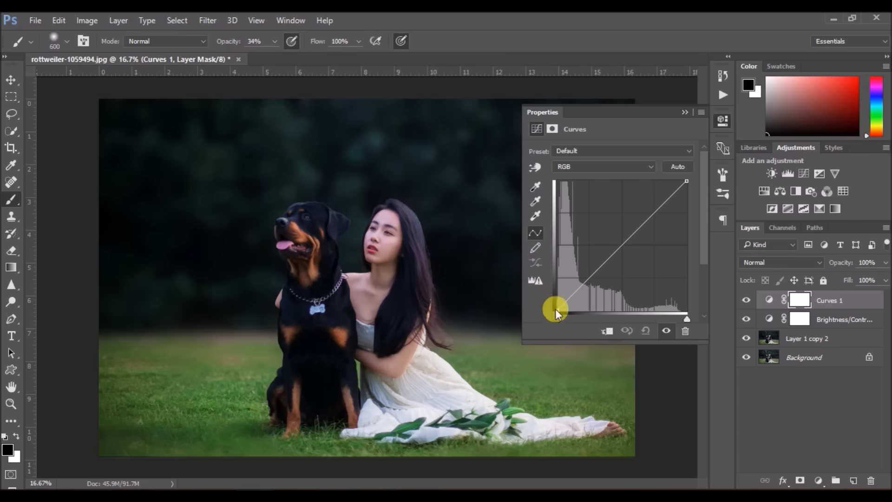
pyautogui.moveTo(556, 312); pyautogui.dragTo(556, 299)
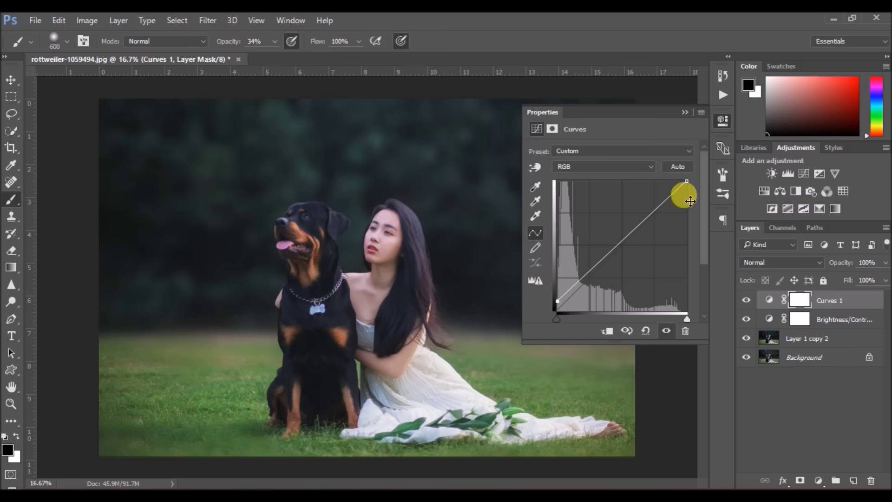
pyautogui.moveTo(686, 181); pyautogui.dragTo(686, 182)
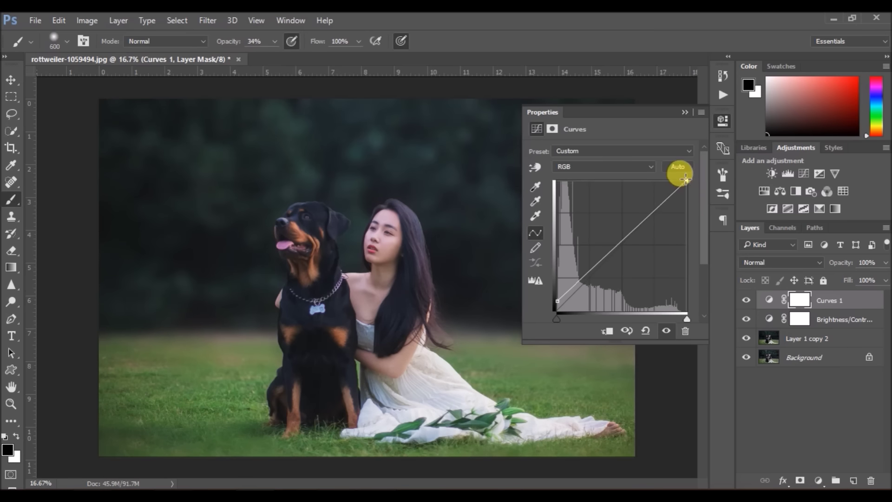
pyautogui.click(726, 117)
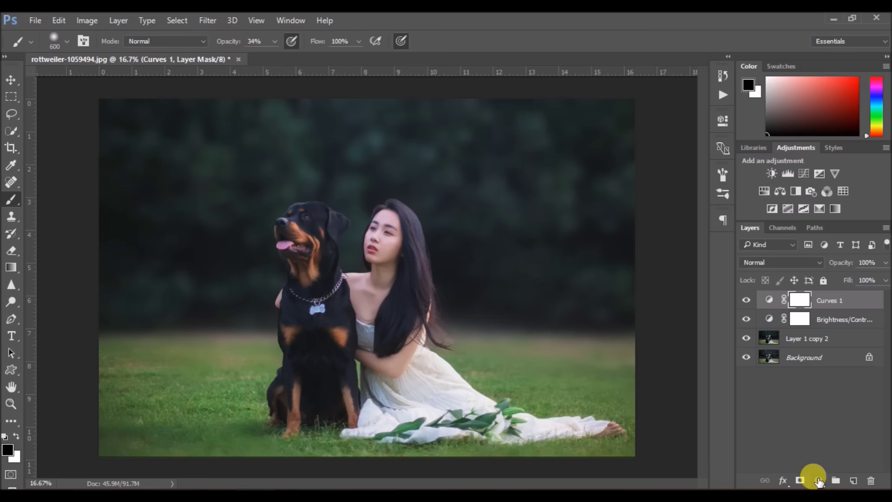
# Step: Add a Photo Filter layer using Warming Filter (85) at 25% density
pyautogui.click(819, 481)
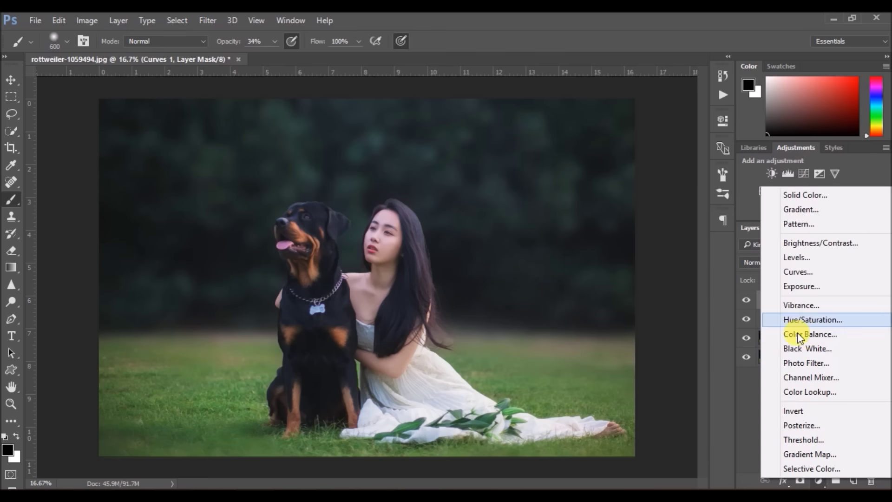
pyautogui.click(796, 362)
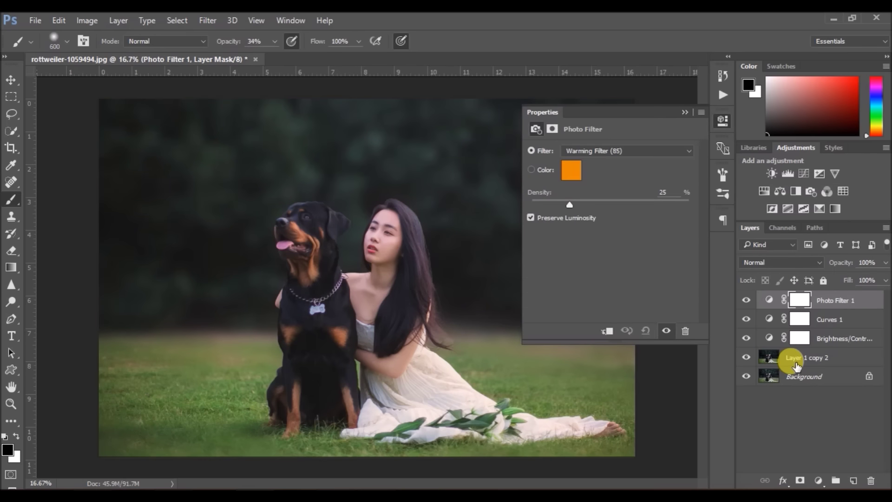
pyautogui.click(723, 121)
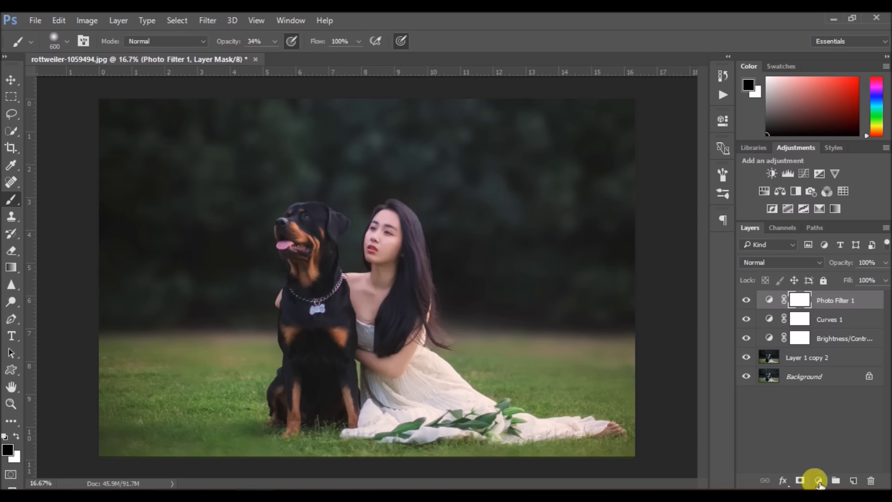
# Step: Add a Color Balance layer with highlights at Cyan/Red +5 and Yellow/Blue -4
pyautogui.click(818, 481)
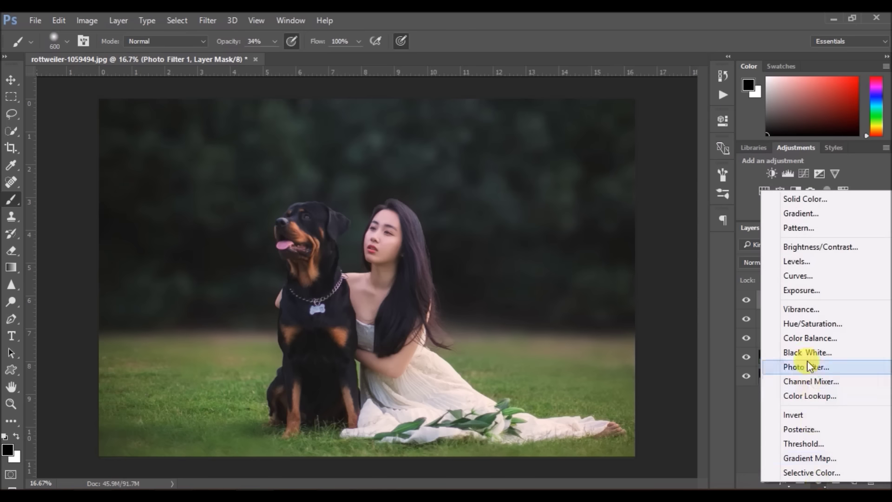
pyautogui.click(805, 338)
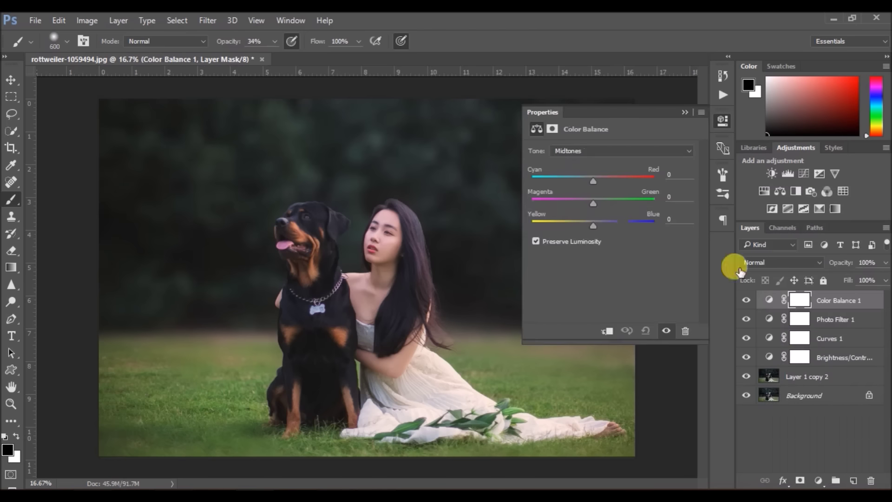
pyautogui.click(575, 152)
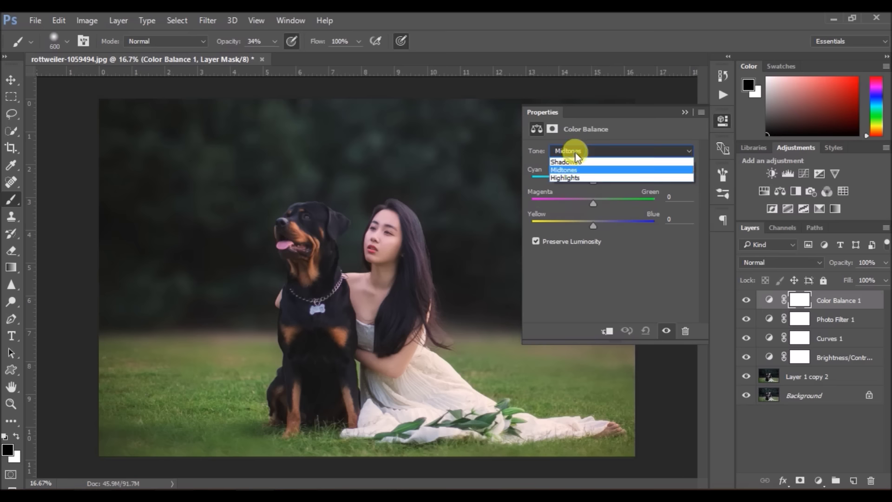
pyautogui.click(569, 177)
pyautogui.moveTo(592, 183); pyautogui.dragTo(595, 183)
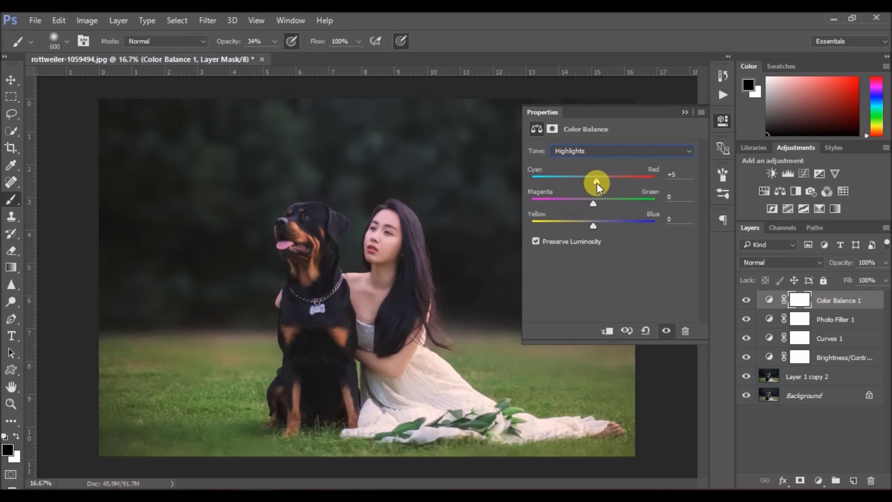
pyautogui.moveTo(594, 227); pyautogui.dragTo(592, 227)
# Step: Set the Color Balance shadows to Cyan/Red -15 and Yellow/Blue +9
pyautogui.click(614, 152)
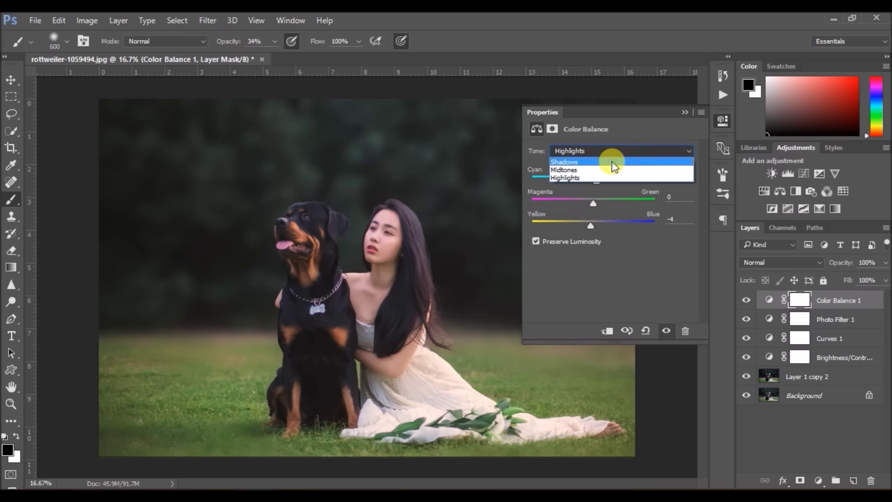
pyautogui.click(612, 163)
pyautogui.moveTo(594, 180); pyautogui.dragTo(586, 182)
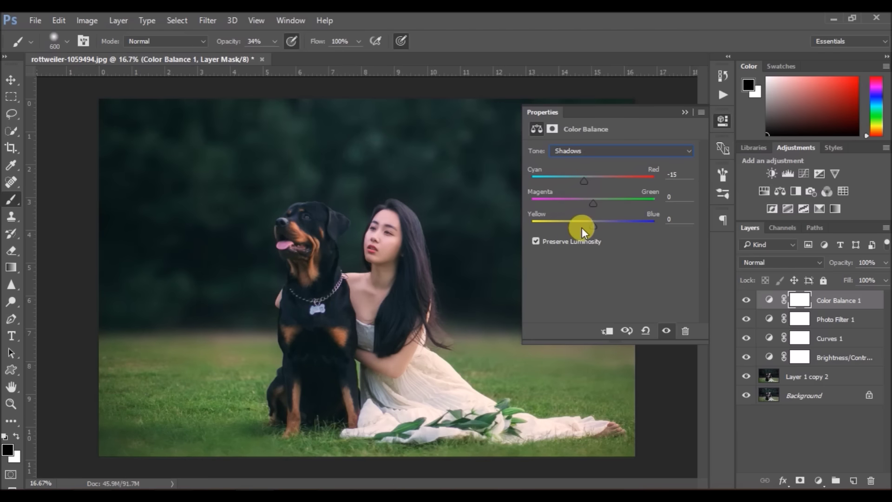
pyautogui.moveTo(591, 224); pyautogui.dragTo(596, 227)
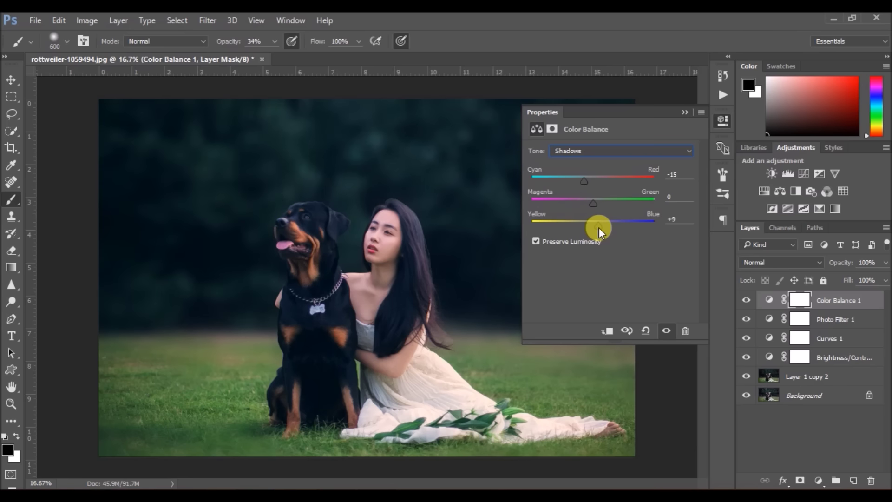
pyautogui.click(722, 122)
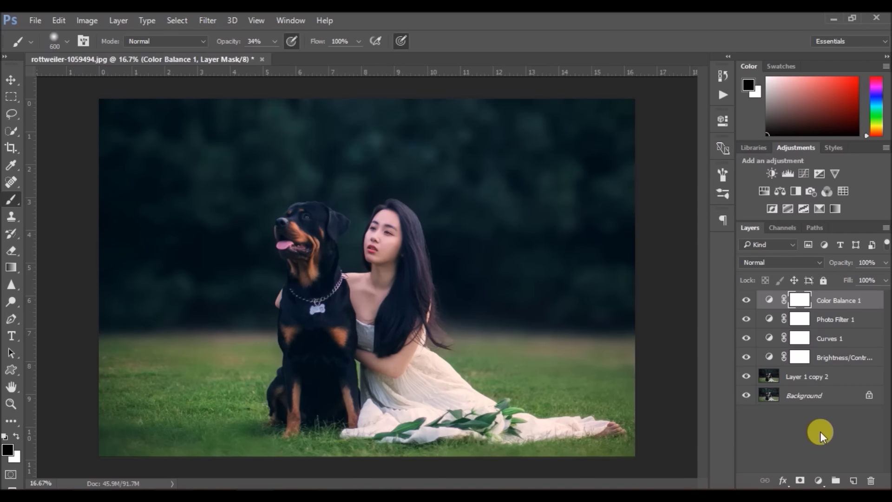
# Step: Add a Gradient Map adjustment layer using the Red, Green gradient preset
pyautogui.click(819, 479)
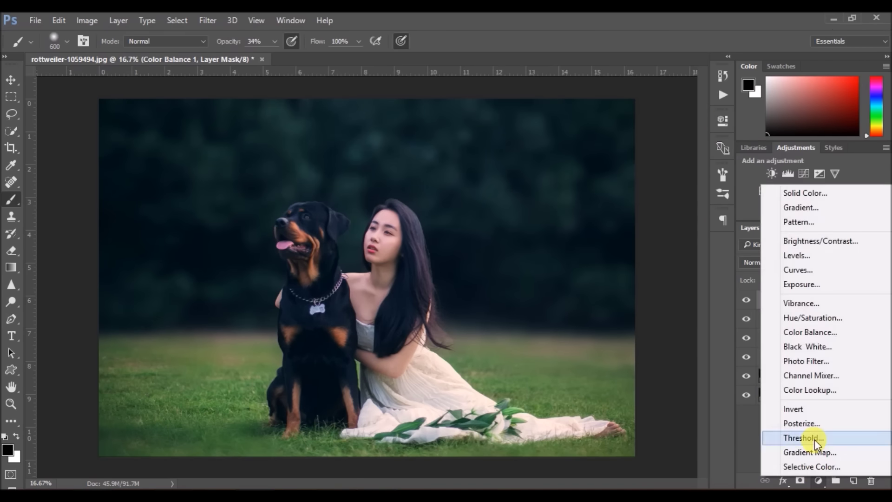
pyautogui.click(809, 451)
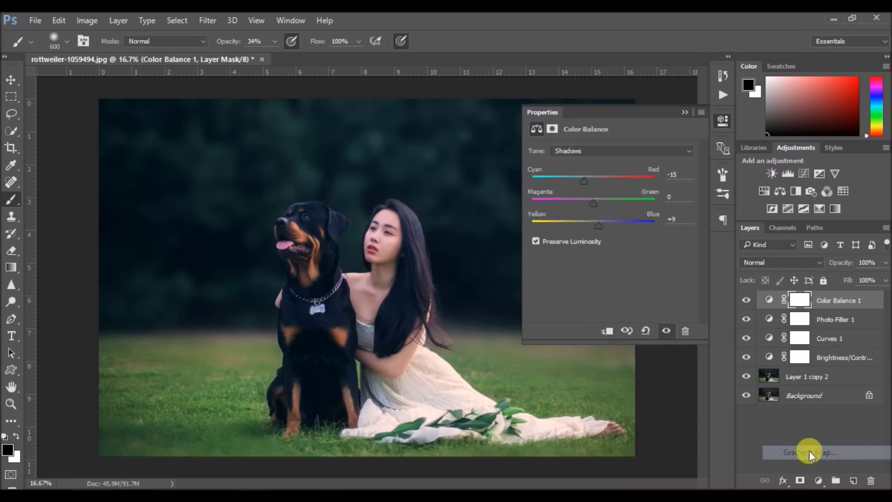
pyautogui.click(606, 154)
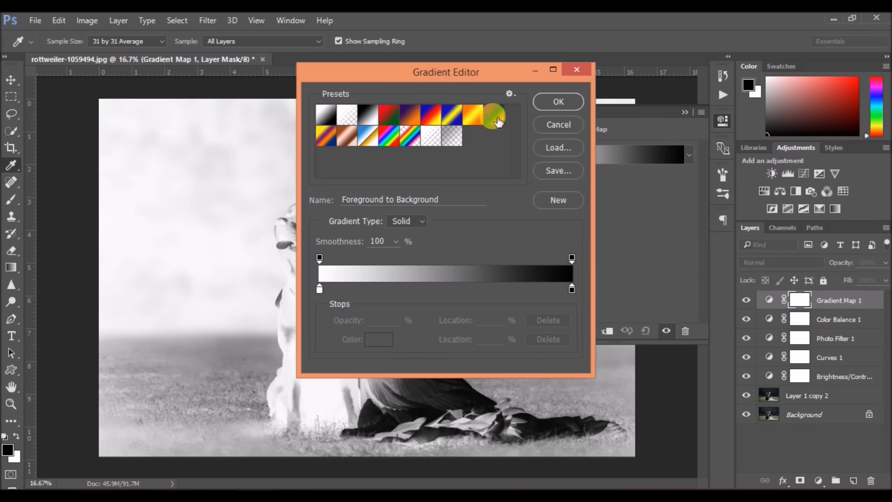
pyautogui.click(389, 114)
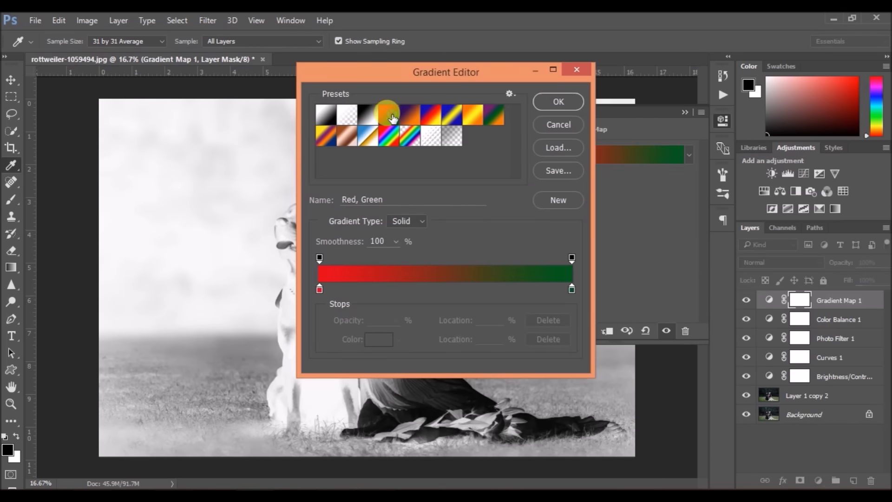
pyautogui.click(552, 102)
pyautogui.press('b')
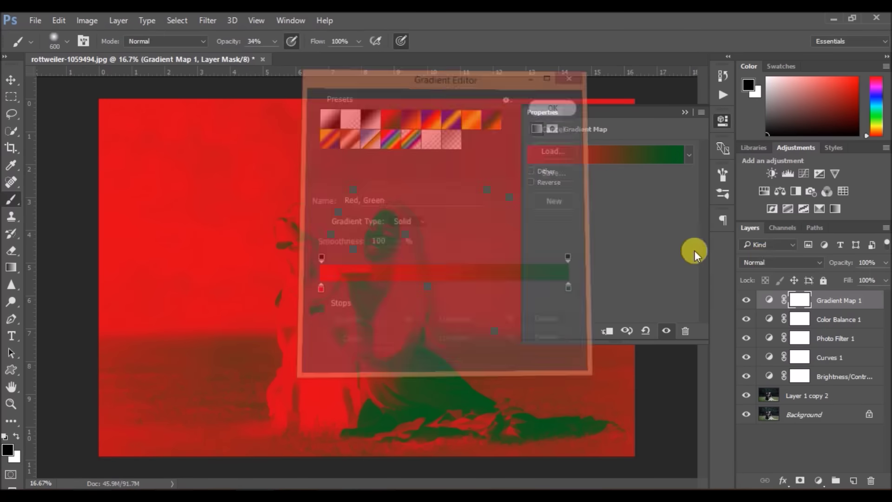
# Step: Blend the gradient map in Soft Light at 25% opacity
pyautogui.click(773, 262)
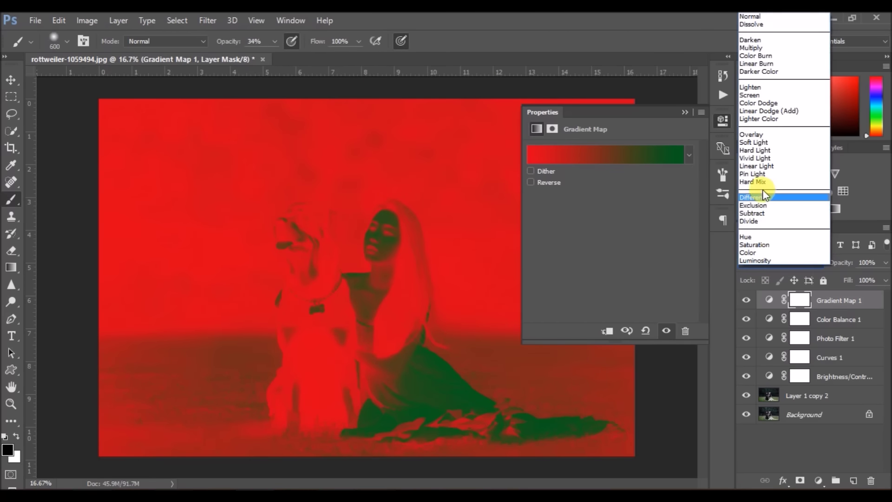
pyautogui.click(753, 144)
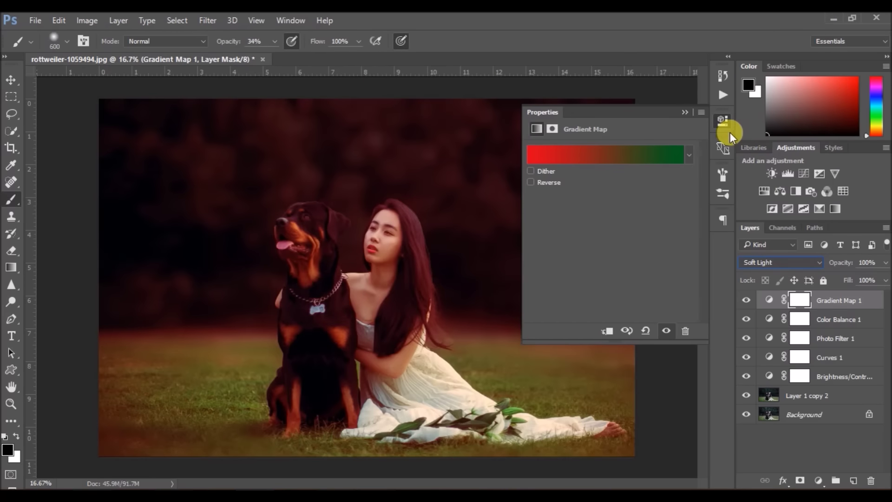
pyautogui.click(725, 121)
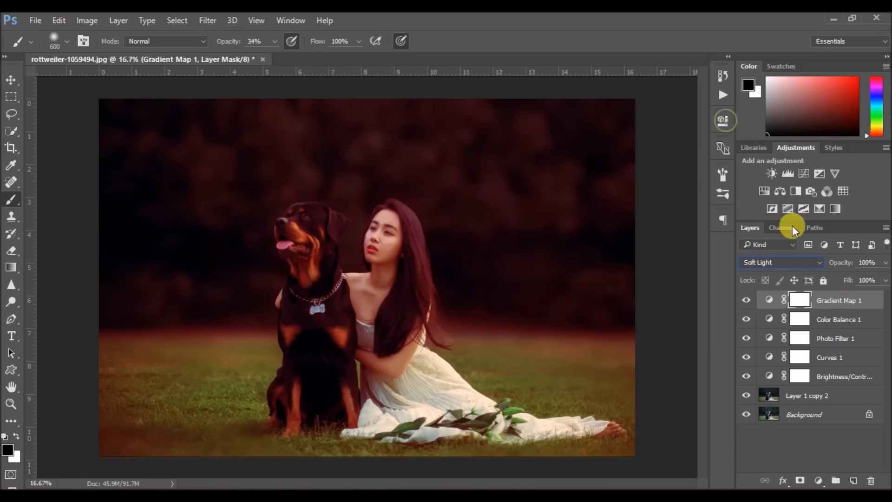
pyautogui.click(886, 263)
pyautogui.moveTo(886, 278); pyautogui.dragTo(843, 281)
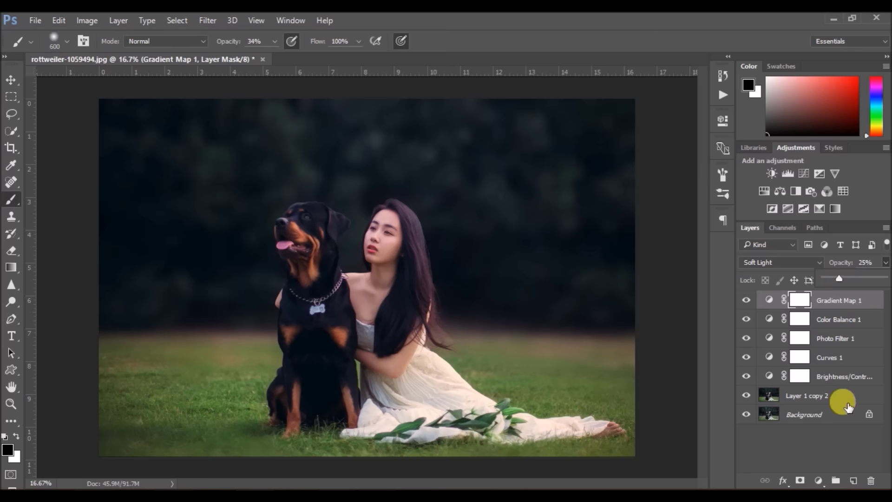
pyautogui.click(811, 483)
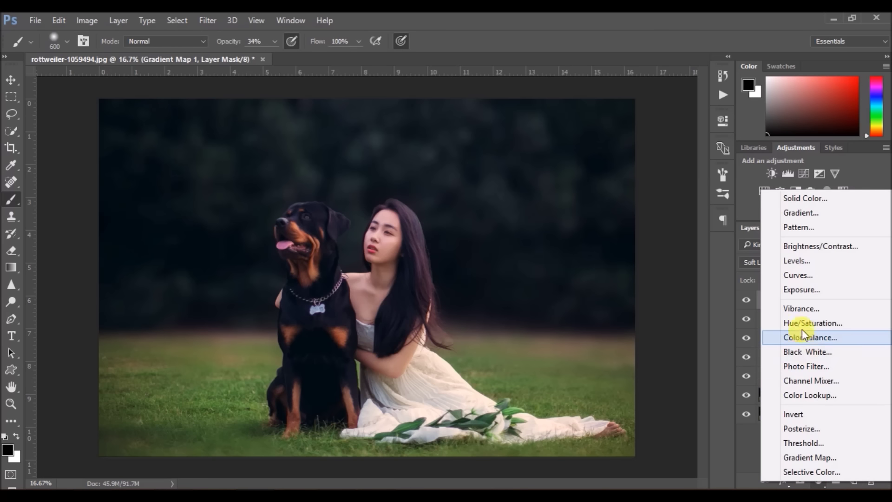
# Step: Add a Gradient Fill layer using the Neutral Density preset in Radial style
pyautogui.click(797, 214)
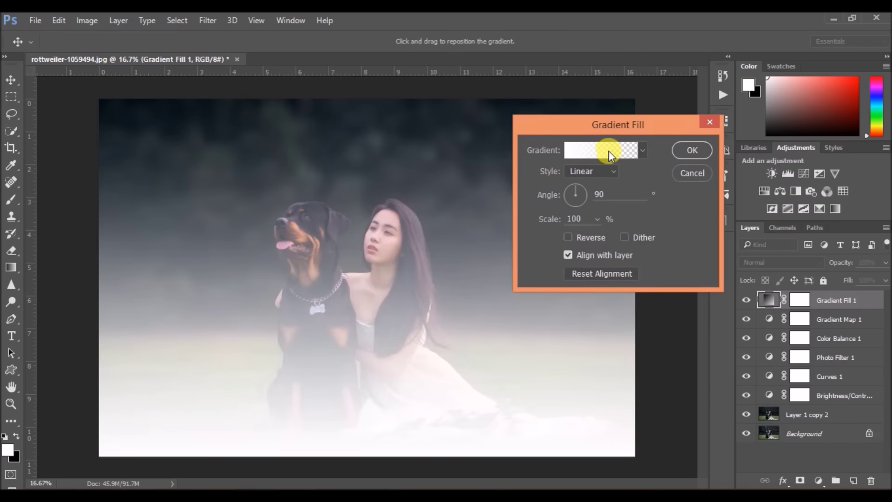
pyautogui.click(608, 151)
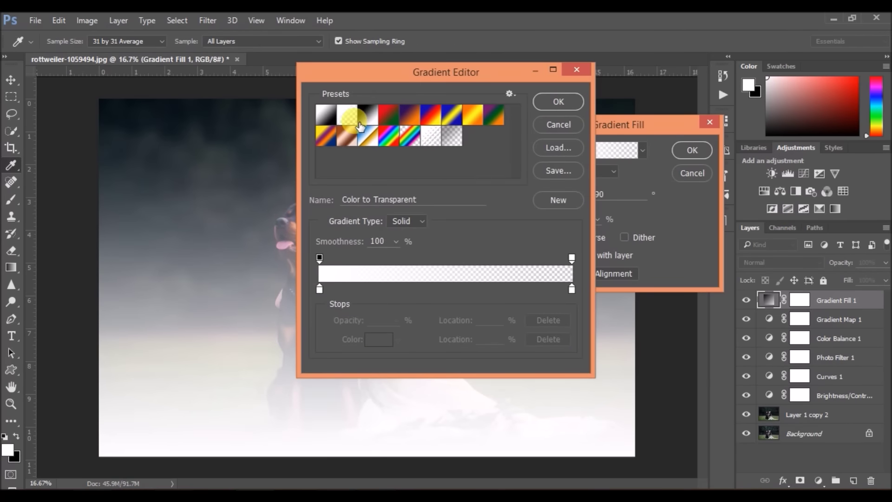
pyautogui.click(451, 136)
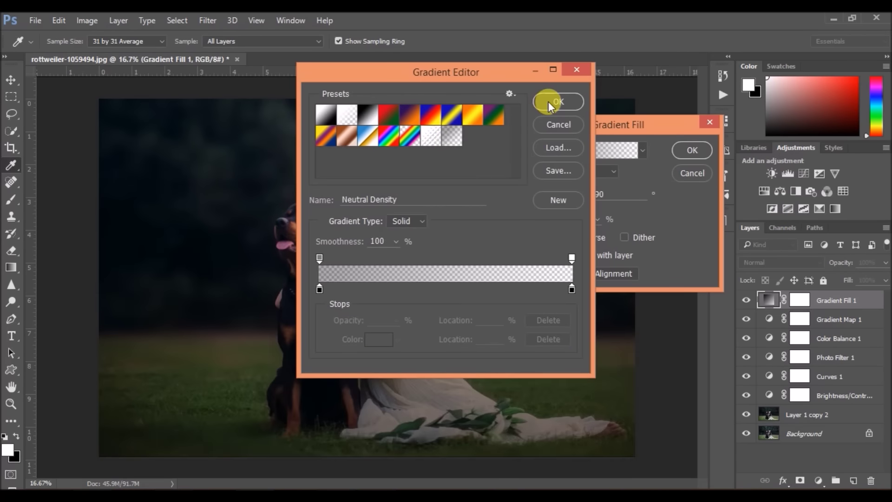
pyautogui.click(557, 101)
pyautogui.click(591, 166)
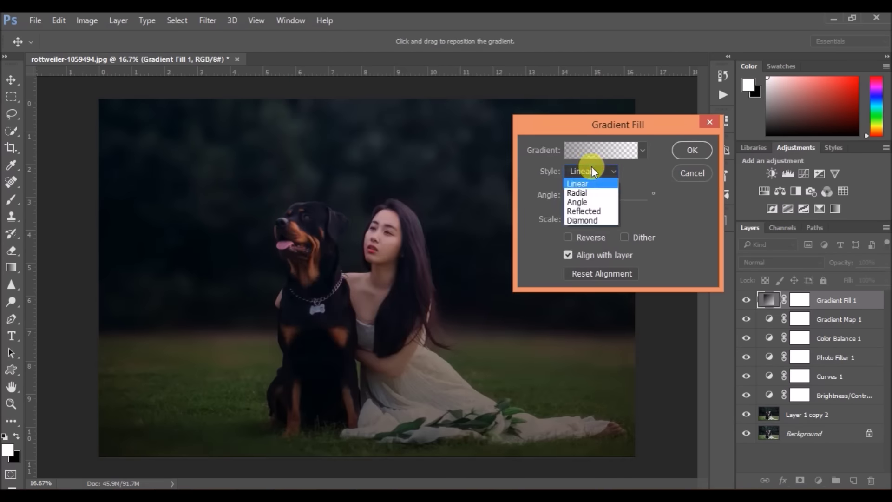
pyautogui.click(579, 191)
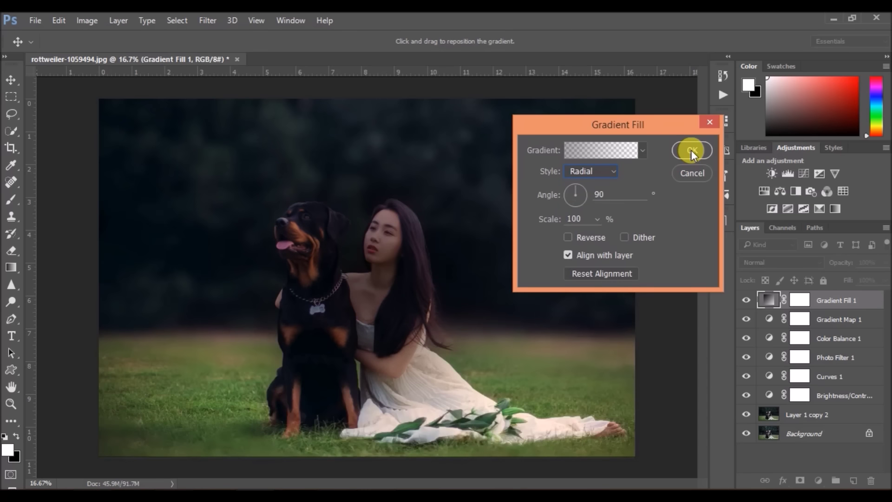
pyautogui.click(690, 150)
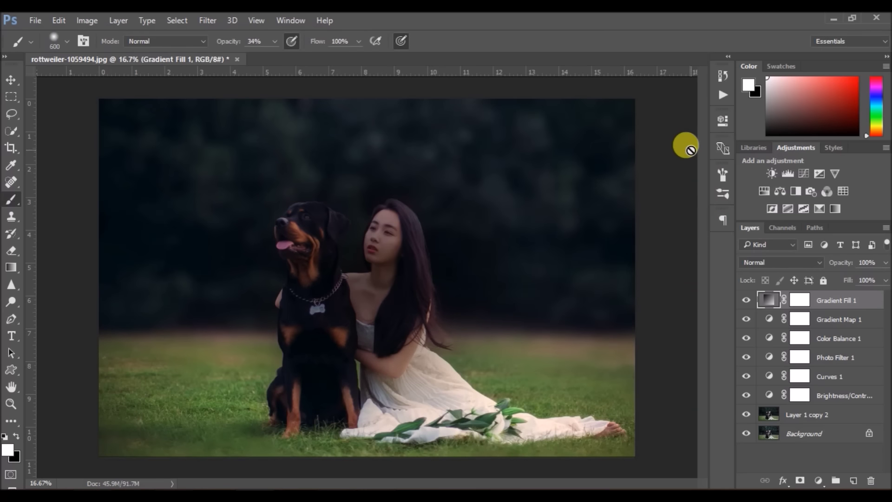
# Step: Set Gradient Fill 1 to 0° angle, Reverse, and about 122% scale for an edge vignette
pyautogui.doubleClick(762, 301)
pyautogui.moveTo(575, 188); pyautogui.dragTo(584, 196)
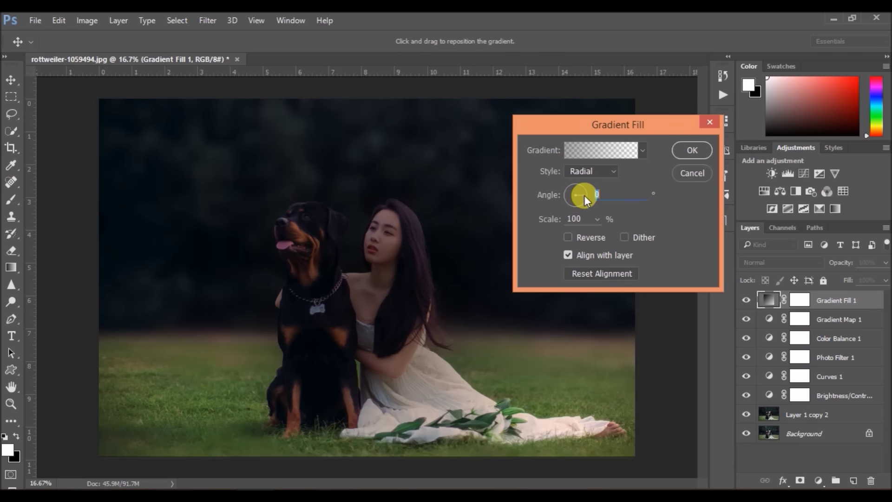
pyautogui.click(568, 238)
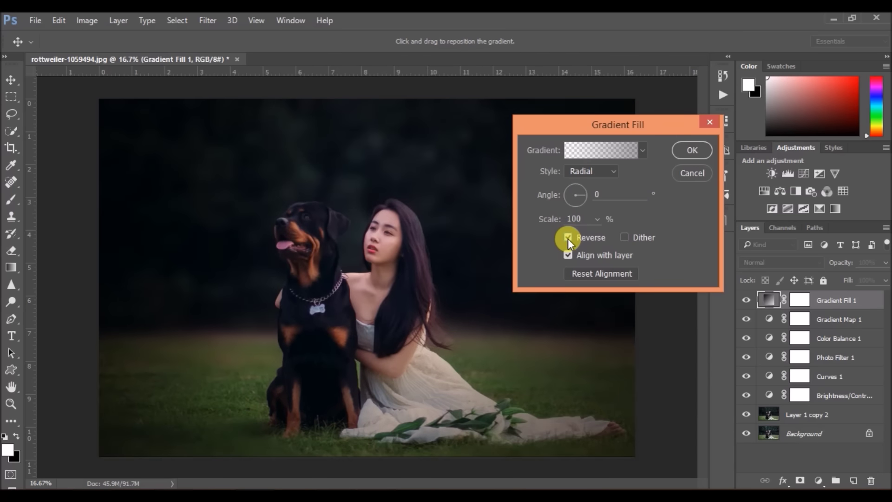
pyautogui.click(595, 220)
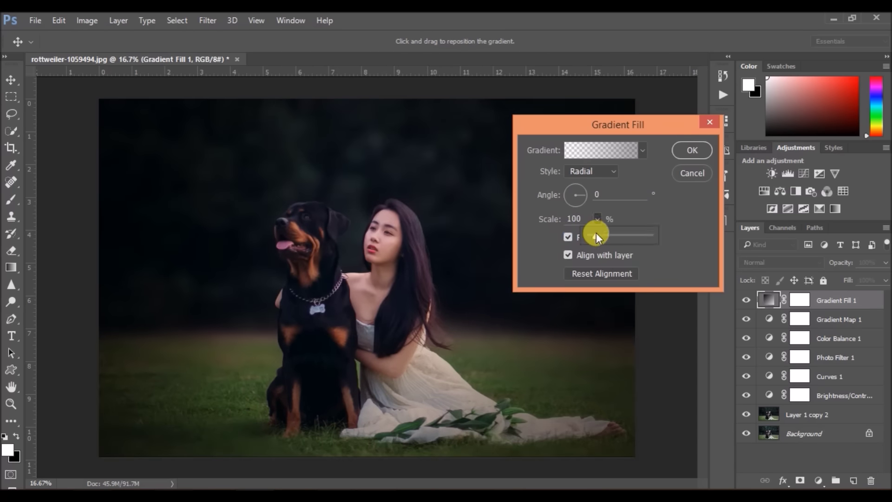
pyautogui.moveTo(600, 239); pyautogui.dragTo(601, 238)
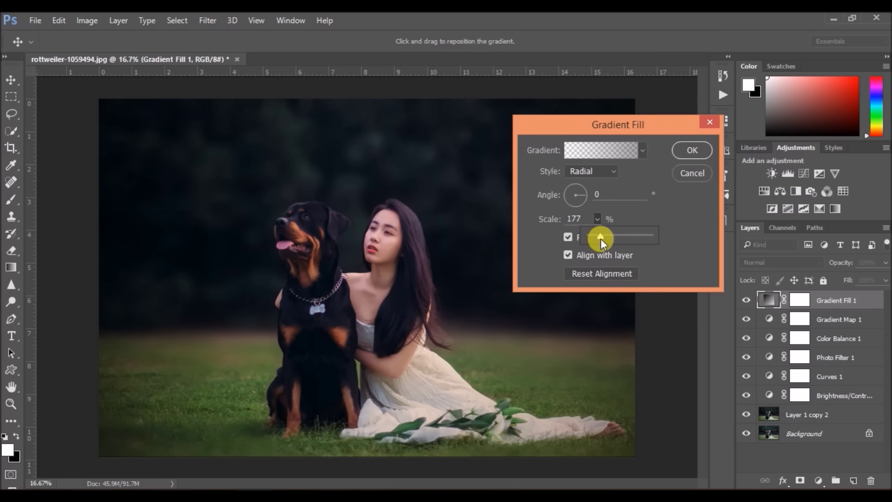
pyautogui.moveTo(599, 238); pyautogui.dragTo(597, 239)
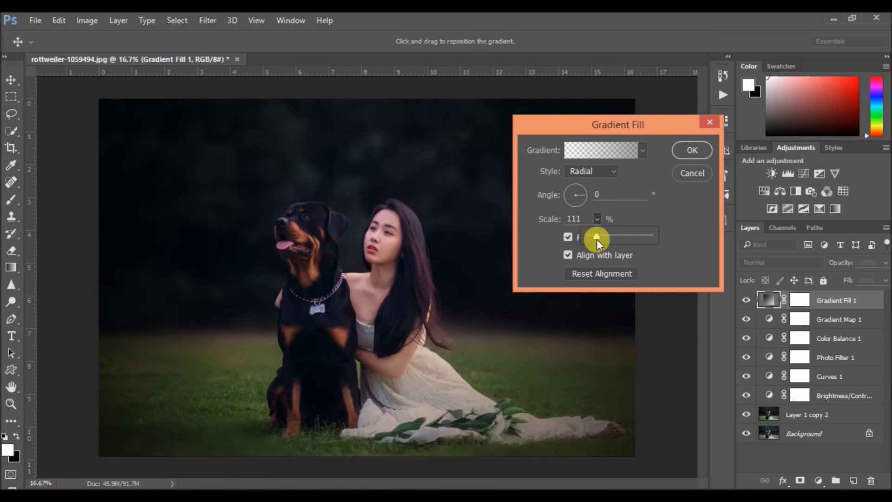
pyautogui.click(692, 150)
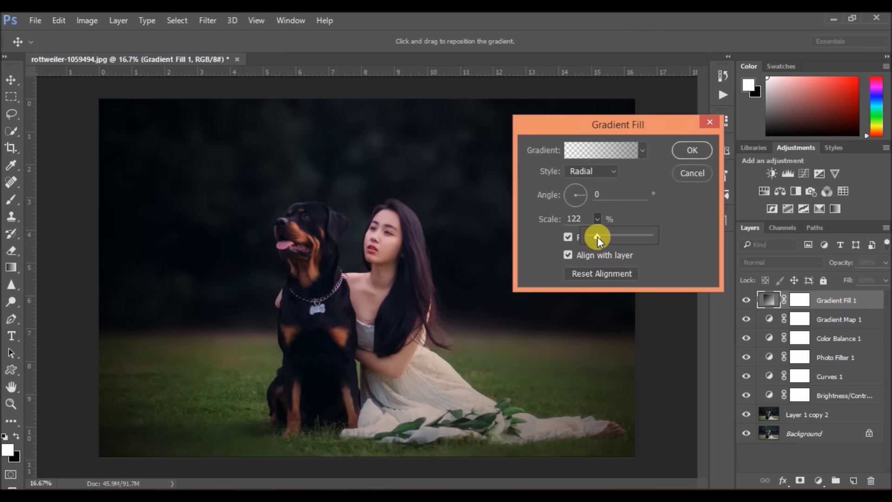
pyautogui.click(692, 147)
pyautogui.press('b')
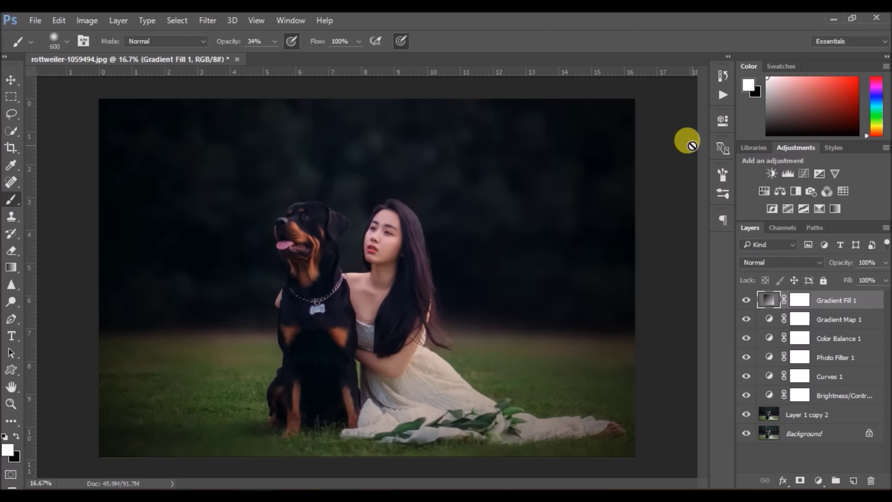
# Step: Target the Gradient Fill 1 mask with a black 800 px brush at 100% opacity
pyautogui.click(793, 300)
pyautogui.press('x')
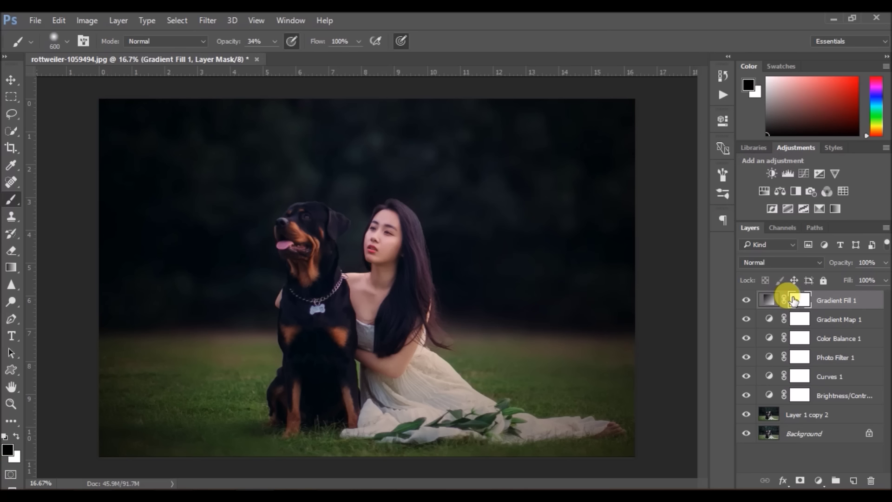
pyautogui.press(']')
pyautogui.press(']')
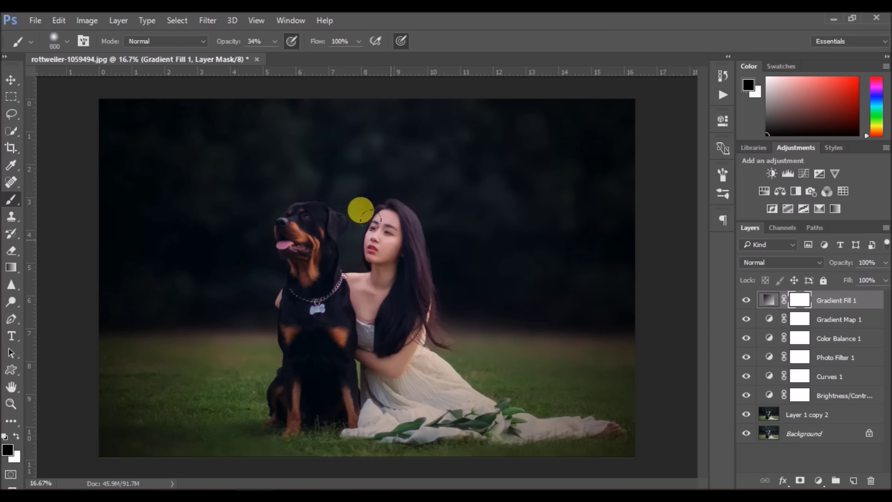
pyautogui.click(360, 200)
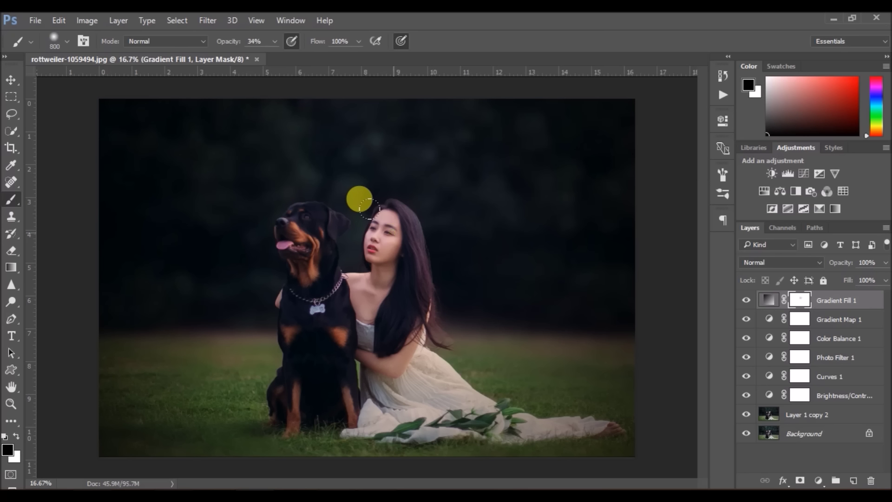
pyautogui.press('x')
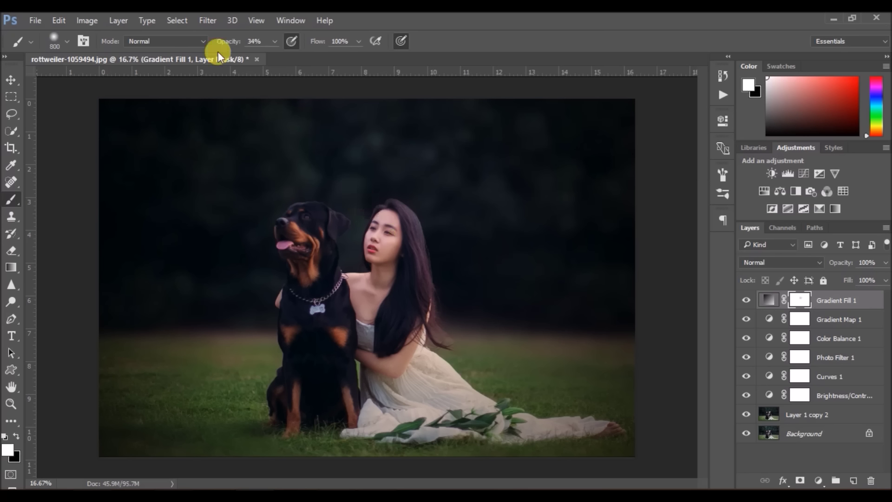
pyautogui.click(274, 41)
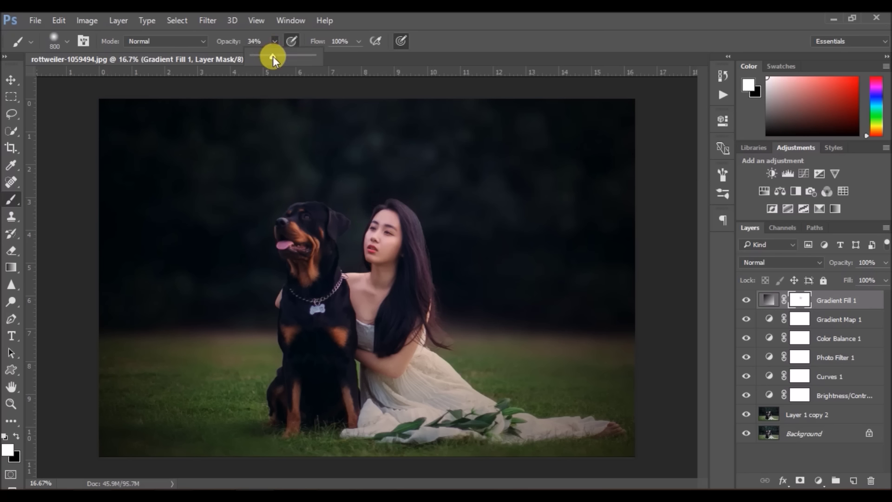
pyautogui.moveTo(272, 56); pyautogui.dragTo(318, 68)
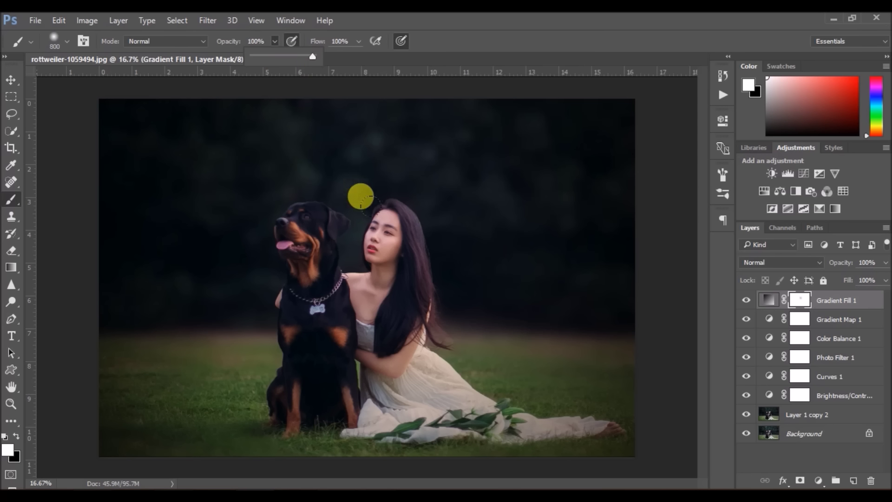
pyautogui.click(277, 222)
# Step: Paint the vignette off the woman's face, neck and the dog's head
pyautogui.click(308, 282)
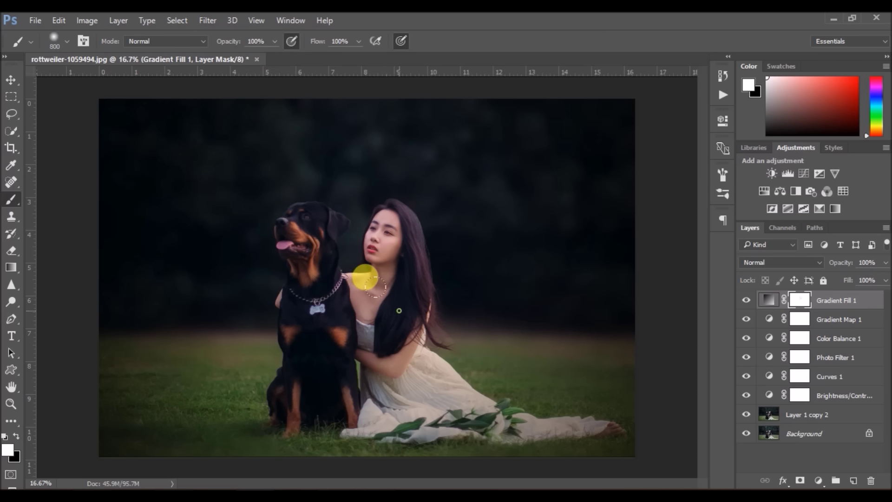
pyautogui.press('x')
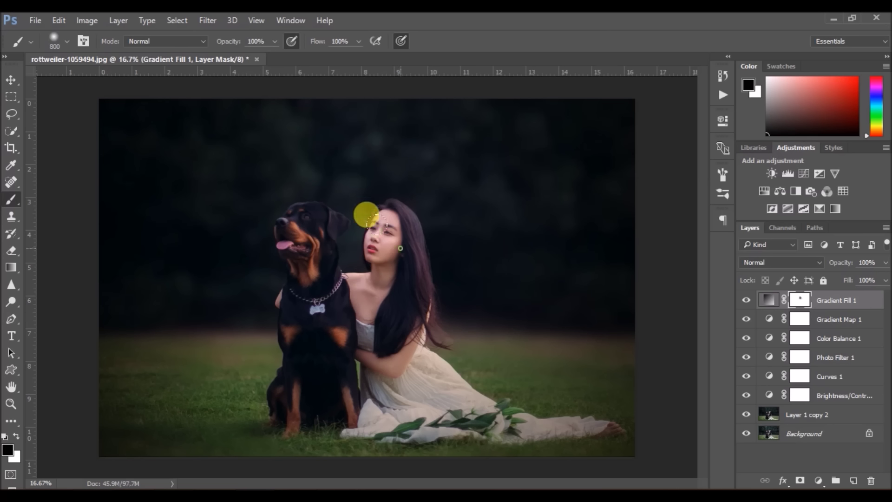
pyautogui.moveTo(365, 213); pyautogui.dragTo(368, 239)
pyautogui.moveTo(361, 270)
pyautogui.mouseDown()
pyautogui.moveTo(264, 233)
pyautogui.moveTo(283, 225)
pyautogui.moveTo(280, 209)
pyautogui.moveTo(271, 281)
pyautogui.moveTo(332, 327)
pyautogui.moveTo(375, 318)
pyautogui.moveTo(382, 299)
pyautogui.moveTo(406, 295)
pyautogui.moveTo(379, 353)
pyautogui.moveTo(357, 372)
pyautogui.moveTo(299, 339)
pyautogui.moveTo(355, 394)
pyautogui.moveTo(415, 374)
pyautogui.moveTo(564, 422)
pyautogui.moveTo(569, 415)
pyautogui.moveTo(530, 408)
pyautogui.moveTo(294, 294)
pyautogui.moveTo(324, 324)
pyautogui.moveTo(293, 294)
pyautogui.moveTo(445, 389)
pyautogui.moveTo(462, 378)
pyautogui.moveTo(394, 412)
pyautogui.moveTo(417, 420)
pyautogui.moveTo(472, 409)
pyautogui.moveTo(427, 364)
pyautogui.mouseUp()
pyautogui.press('x')
pyautogui.press('x')
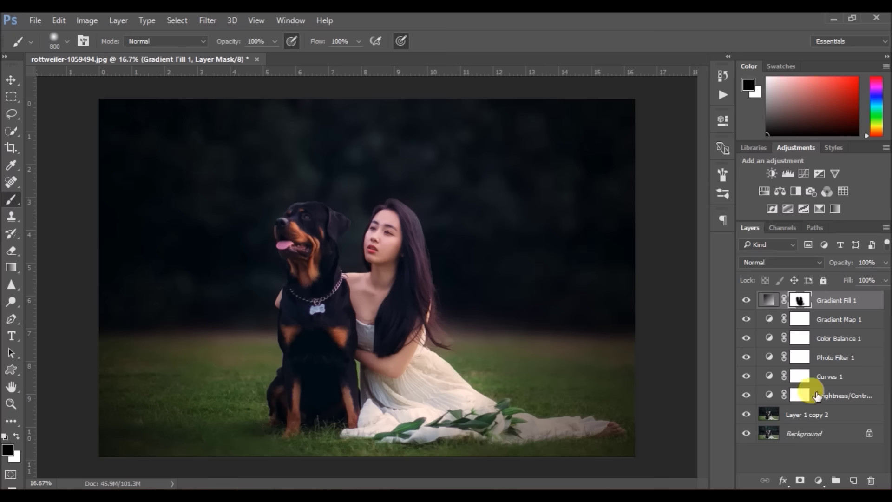
# Step: Compare the vignette on and off, then paint black at 600 px around the dress and leaves
pyautogui.click(746, 301)
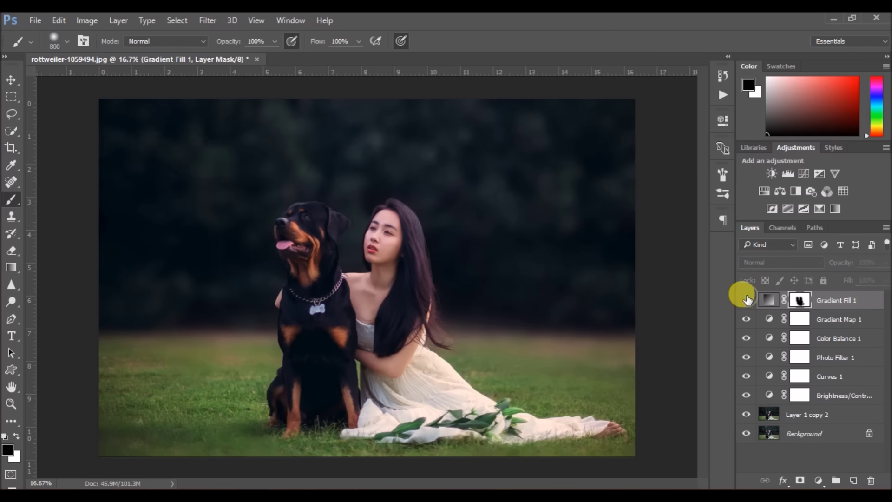
pyautogui.click(746, 301)
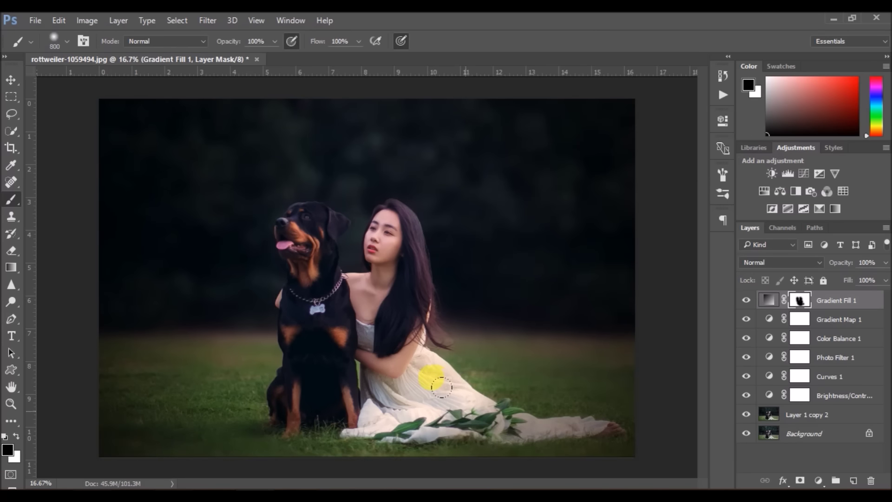
pyautogui.press('[')
pyautogui.press('[')
pyautogui.moveTo(453, 392)
pyautogui.mouseDown()
pyautogui.moveTo(579, 419)
pyautogui.moveTo(487, 423)
pyautogui.moveTo(668, 410)
pyautogui.mouseUp()
pyautogui.press('[')
pyautogui.press('[')
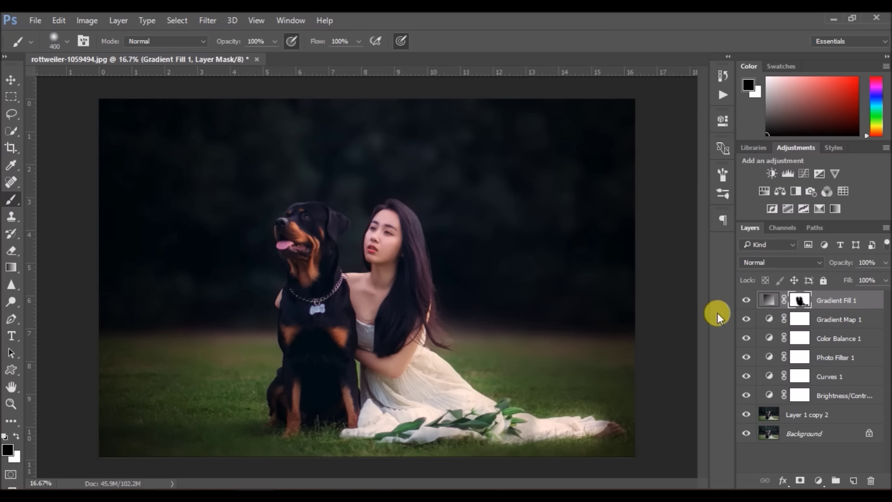
# Step: Paint white at 30% opacity along the dress hem to softly blend the mask
pyautogui.click(275, 42)
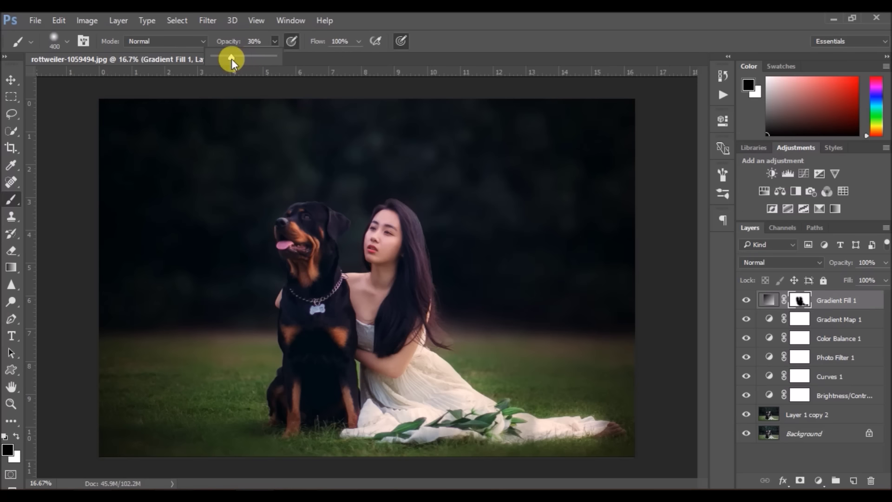
pyautogui.press('x')
pyautogui.moveTo(511, 408)
pyautogui.mouseDown()
pyautogui.moveTo(561, 418)
pyautogui.moveTo(333, 432)
pyautogui.mouseUp()
pyautogui.moveTo(557, 418); pyautogui.dragTo(381, 424)
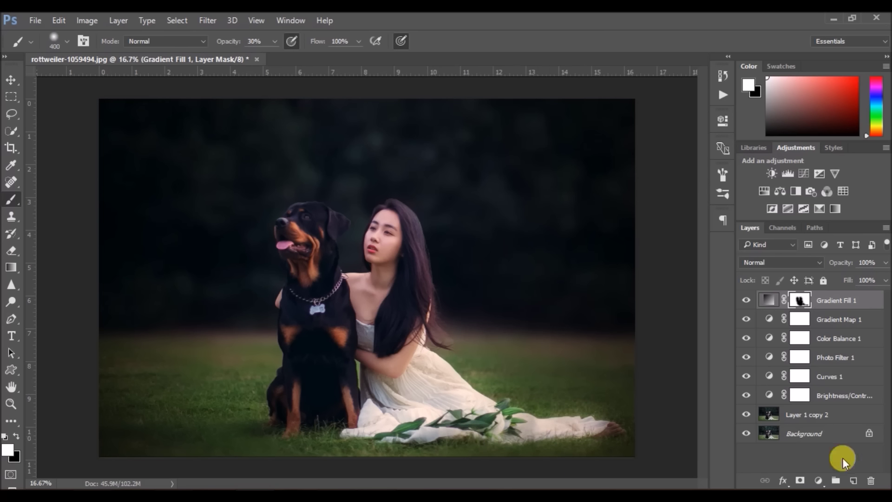
pyautogui.click(817, 480)
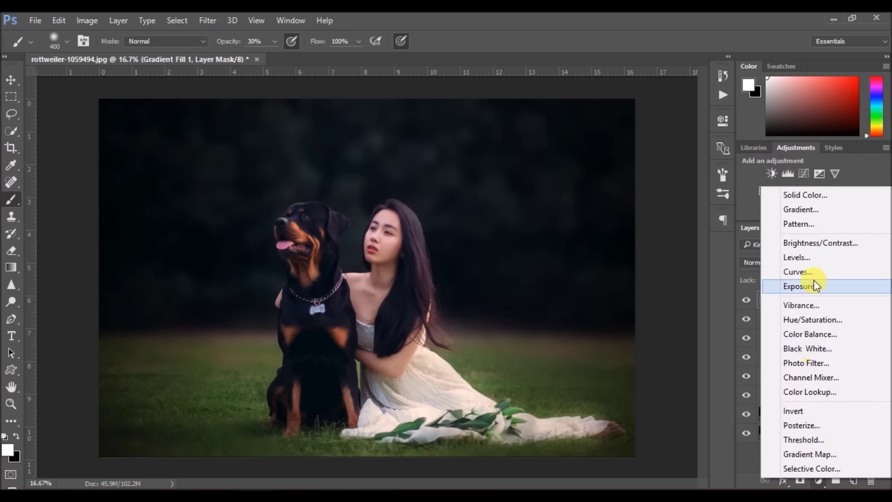
# Step: Add a new Gradient Fill with its left colour stop set to warm peach-orange
pyautogui.click(803, 210)
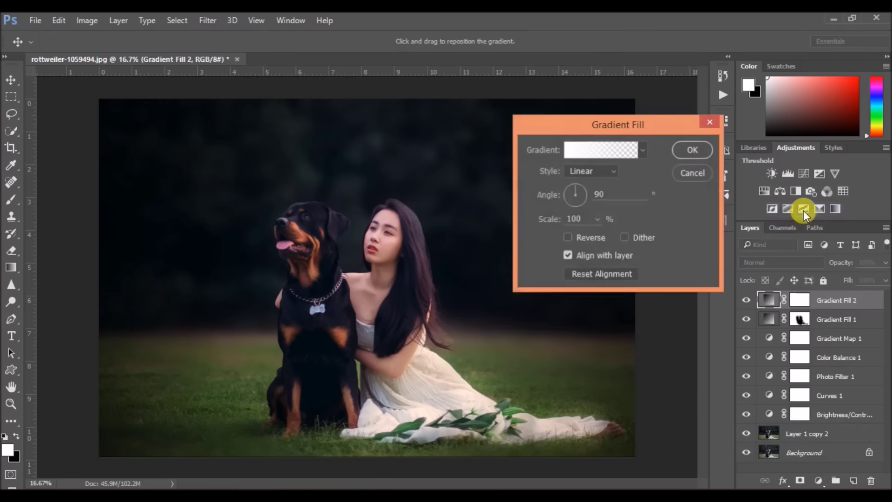
pyautogui.click(586, 149)
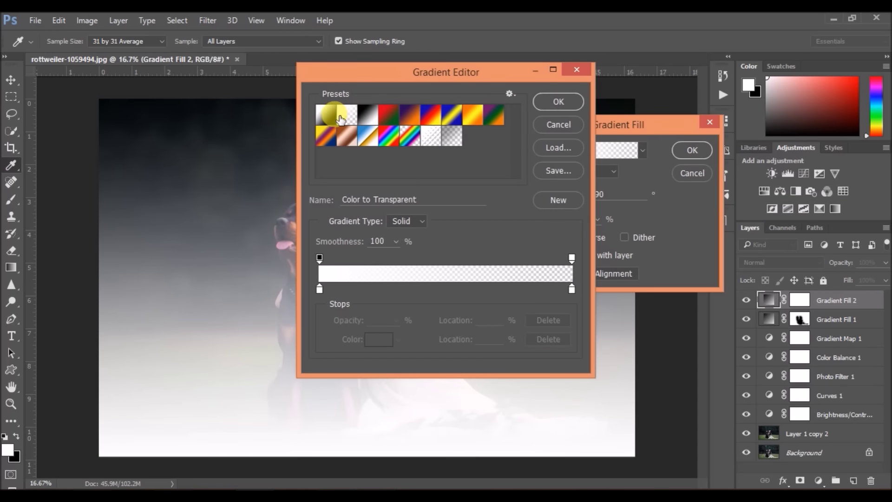
pyautogui.doubleClick(319, 289)
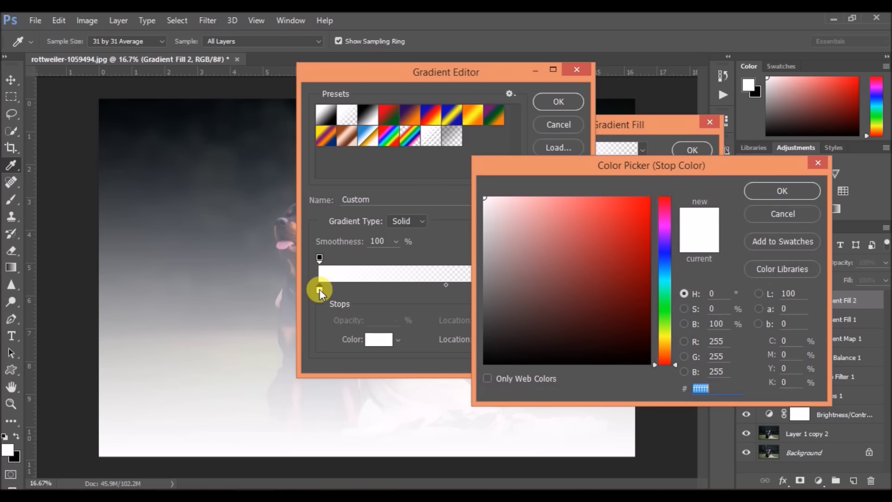
pyautogui.click(657, 349)
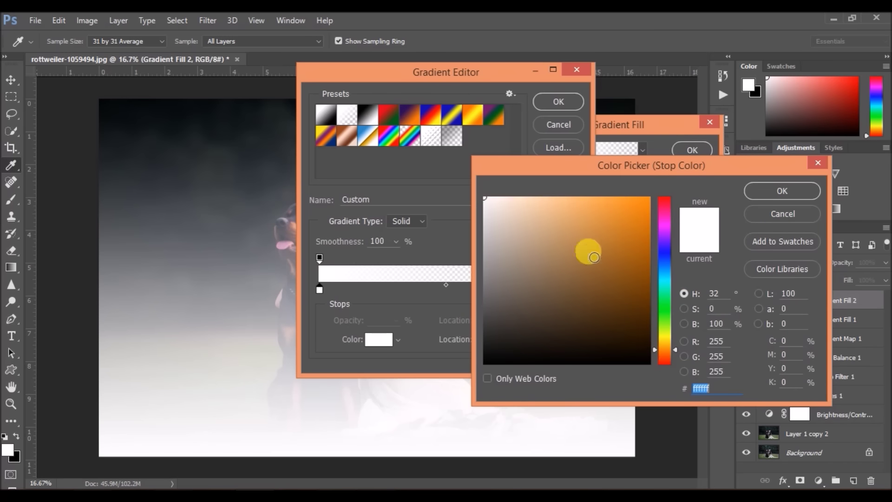
pyautogui.click(537, 202)
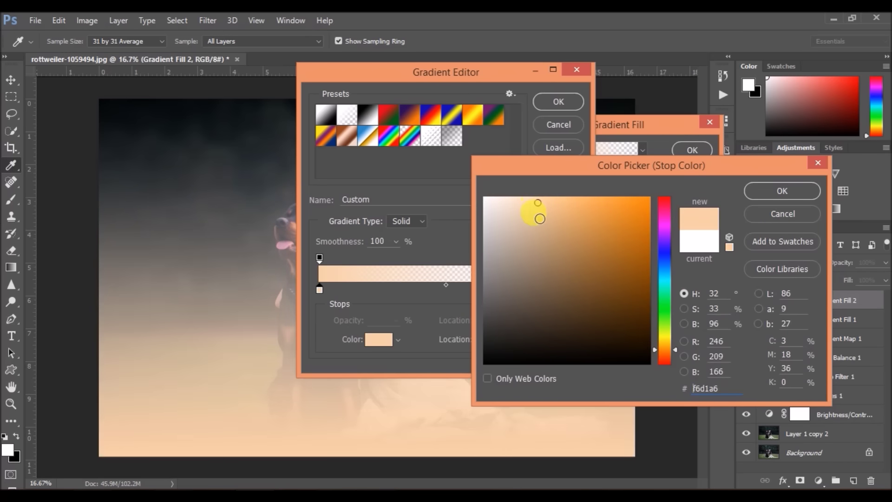
pyautogui.click(539, 219)
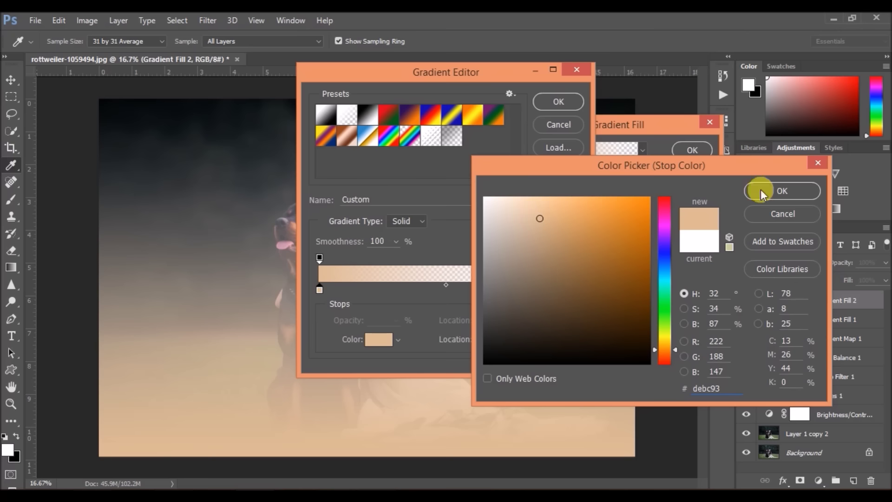
pyautogui.click(559, 215)
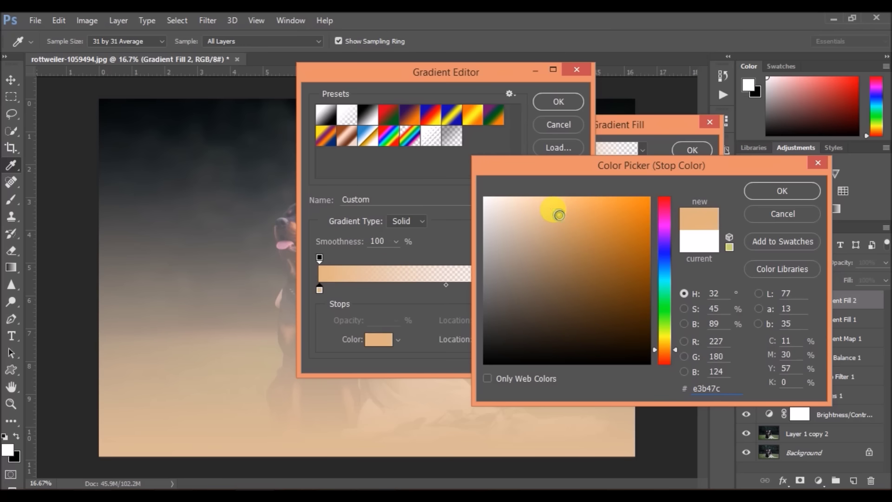
pyautogui.click(571, 203)
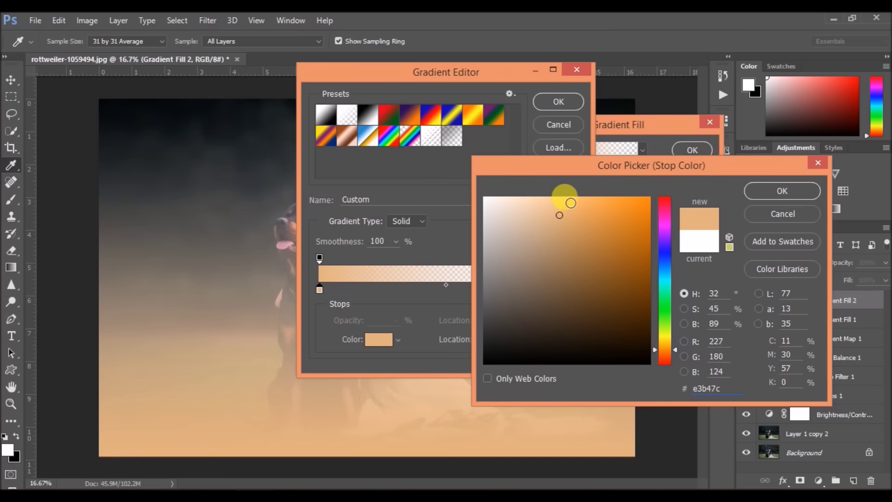
pyautogui.click(760, 197)
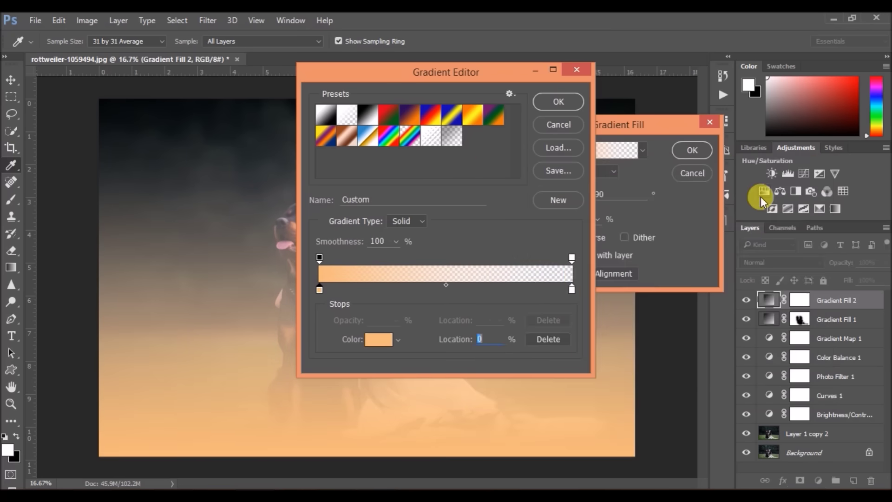
# Step: Set the right stop to a peach tone sampled from the image and accept the gradient
pyautogui.doubleClick(571, 290)
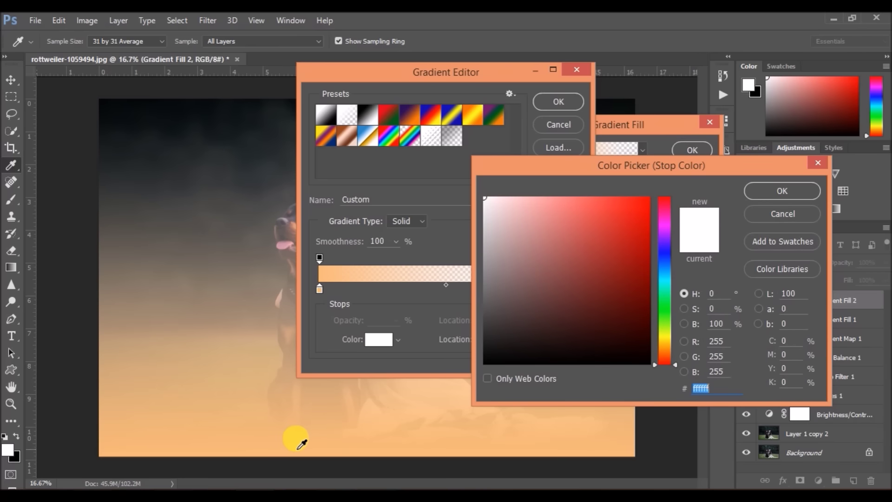
pyautogui.click(297, 448)
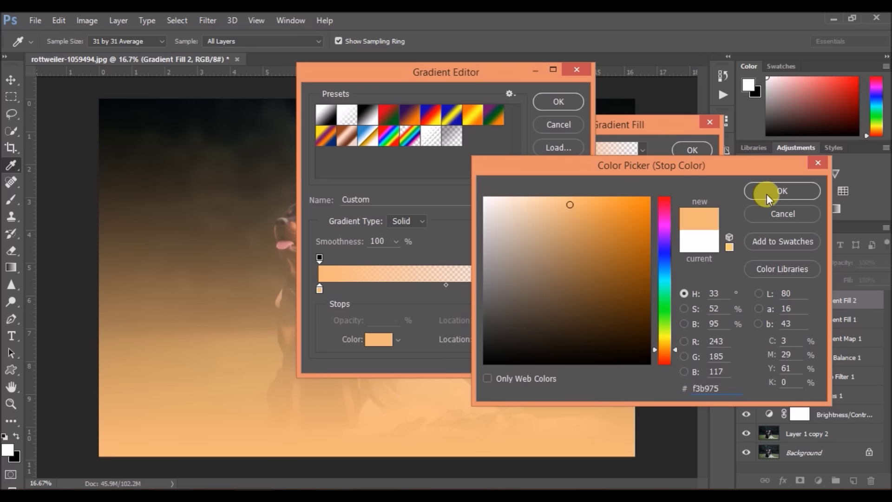
pyautogui.click(766, 194)
pyautogui.click(568, 101)
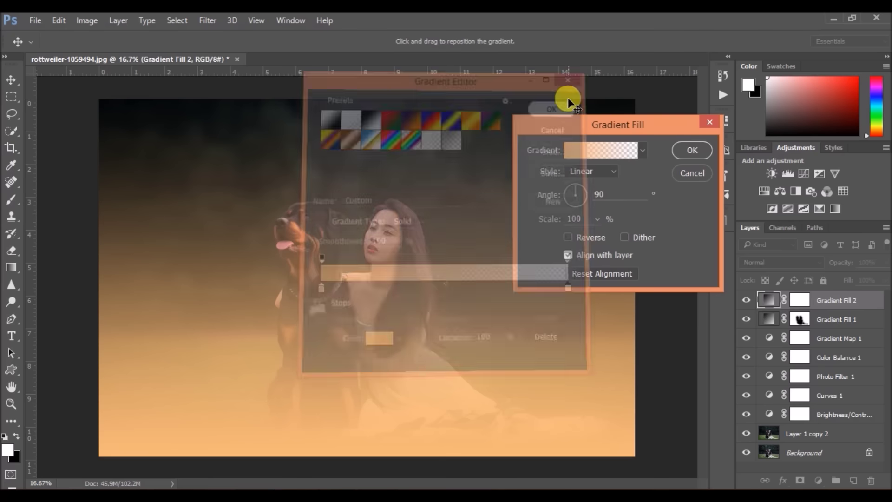
# Step: Make Gradient Fill 2 radial at about 7.13° and blend it in Soft Light
pyautogui.click(575, 171)
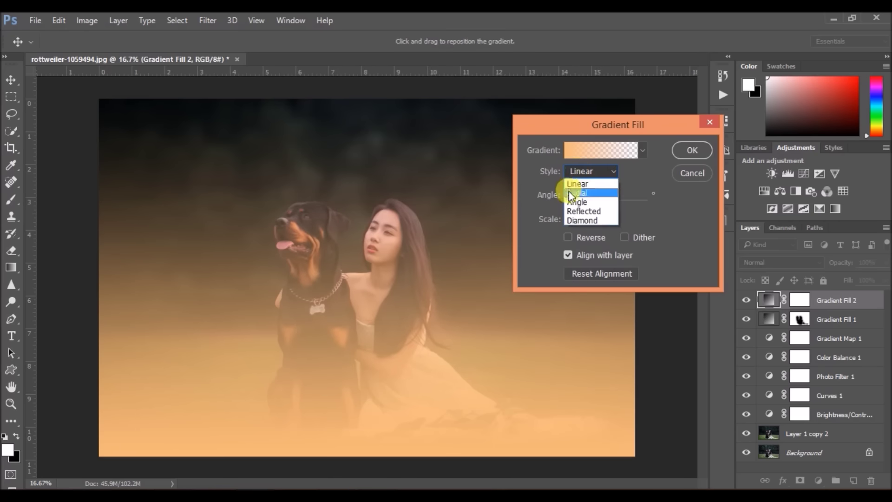
pyautogui.click(570, 192)
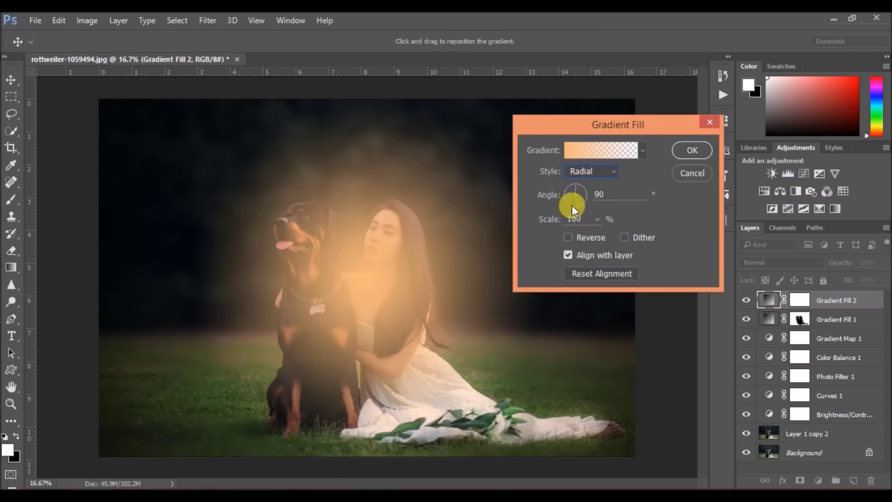
pyautogui.moveTo(576, 190); pyautogui.dragTo(580, 195)
pyautogui.click(581, 195)
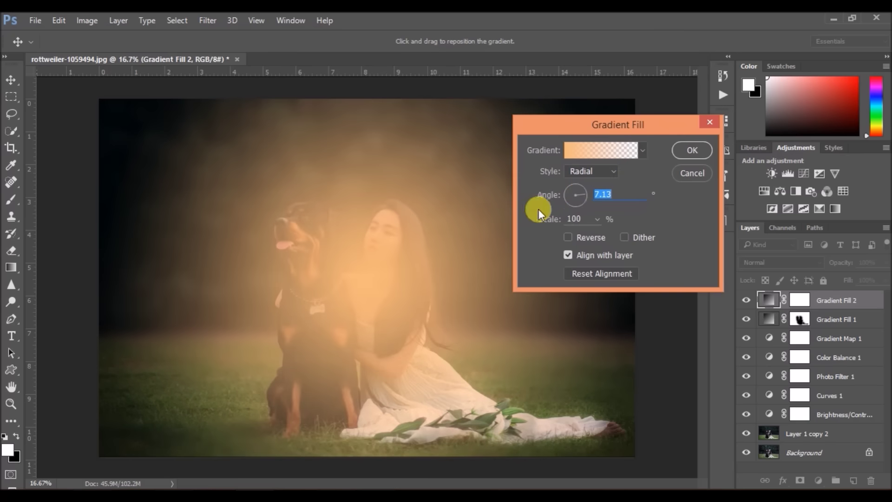
pyautogui.click(684, 154)
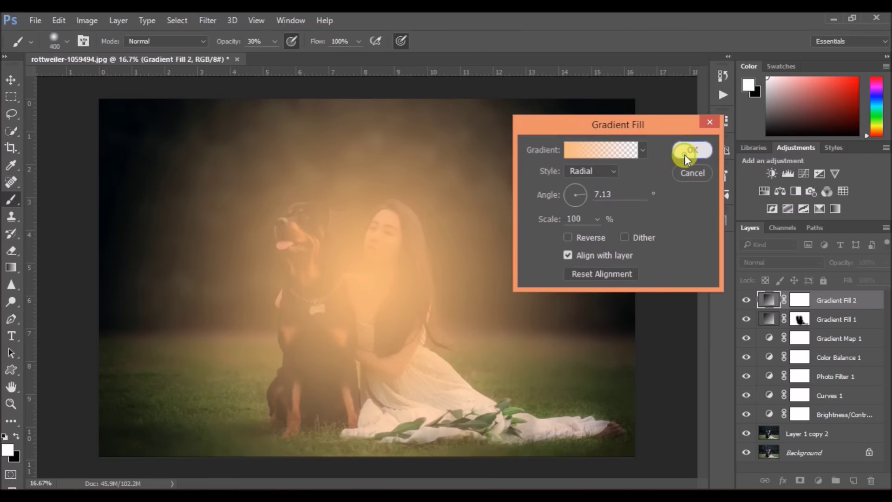
pyautogui.click(769, 260)
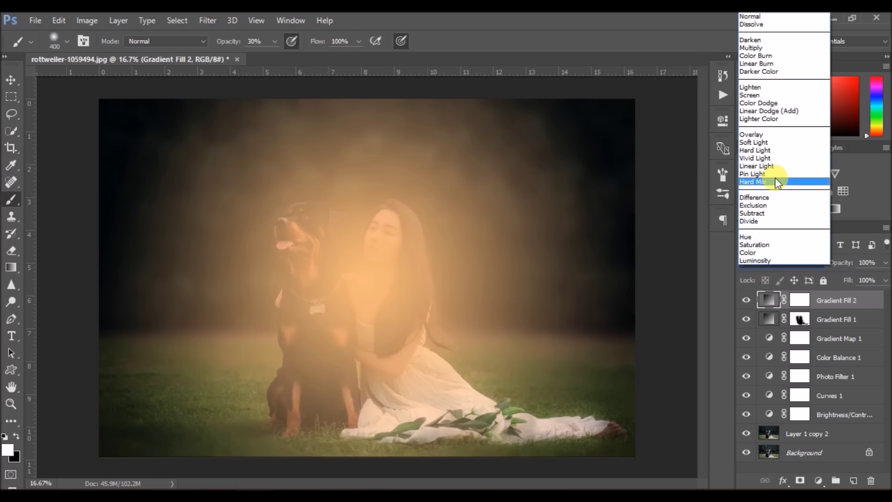
pyautogui.click(774, 143)
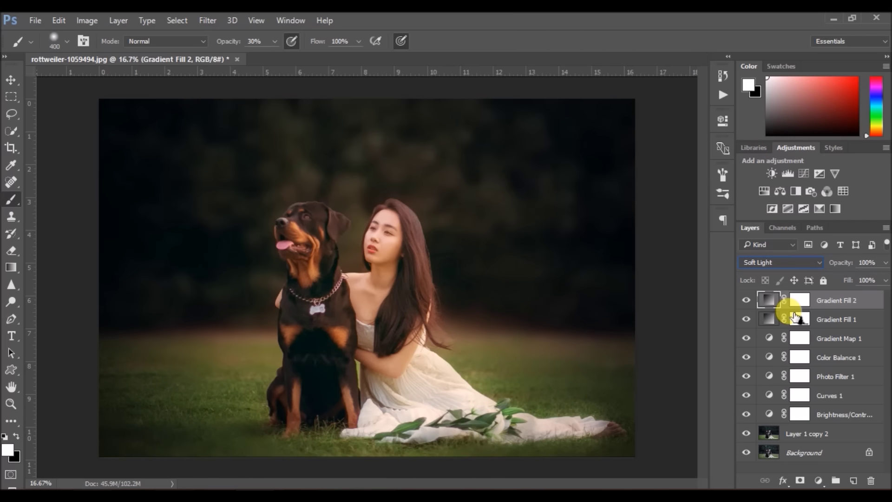
# Step: Duplicate Gradient Fill 2 and set the copy's blend mode to Screen
pyautogui.click(834, 481)
pyautogui.hotkey('ctrl', 'z')
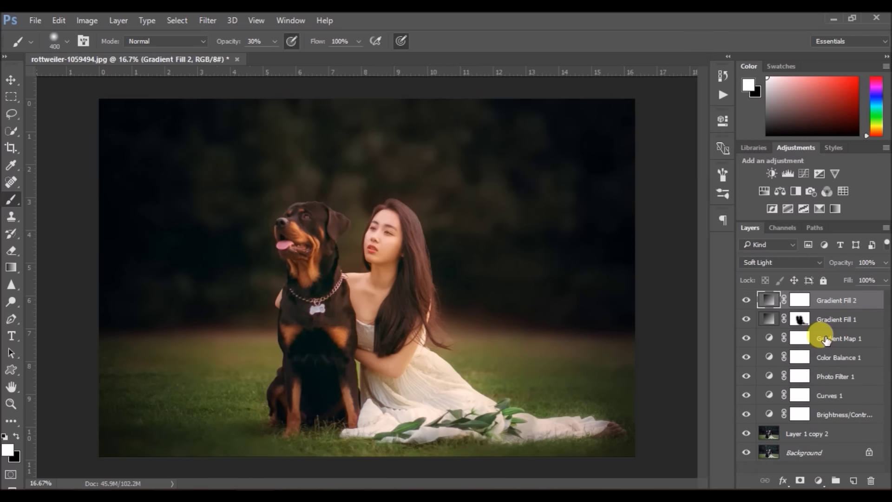
pyautogui.hotkey('ctrl', 'j')
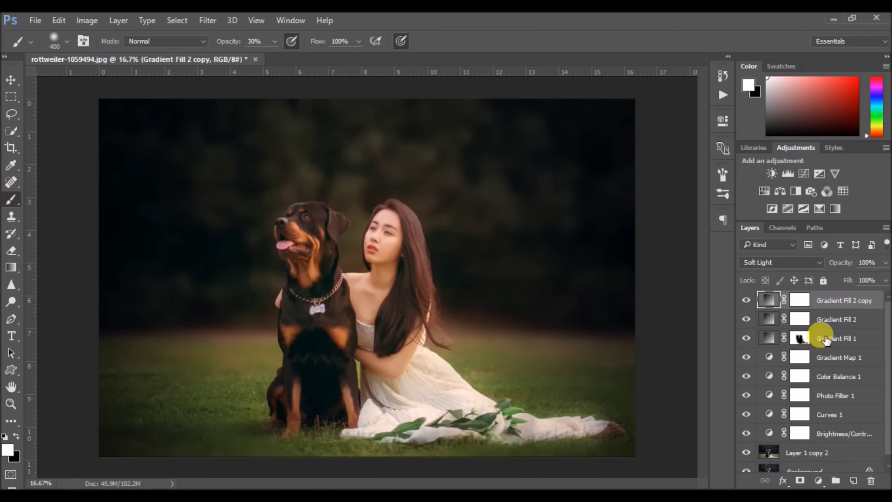
pyautogui.click(770, 262)
pyautogui.click(770, 96)
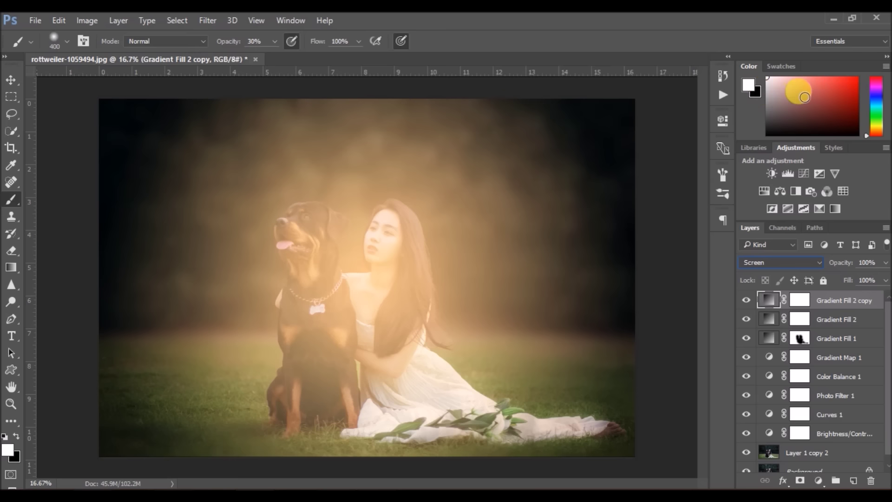
# Step: Lower Gradient Fill 2's opacity to 35%
pyautogui.click(827, 320)
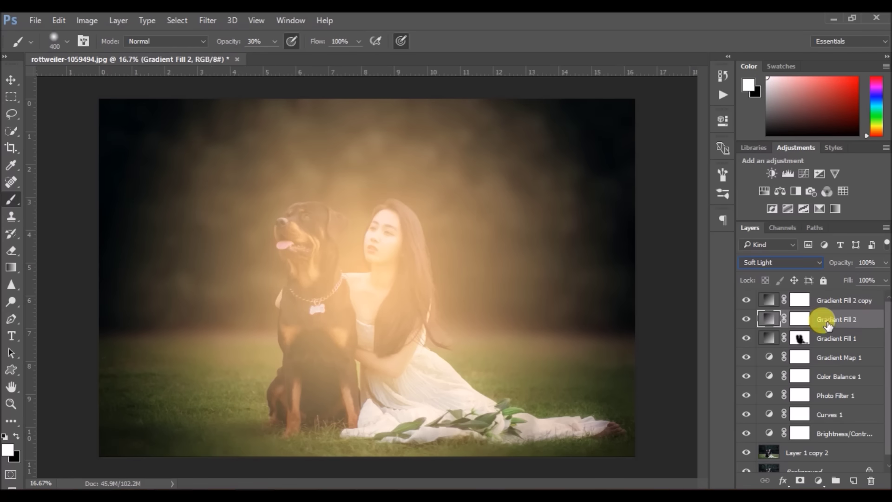
pyautogui.click(885, 263)
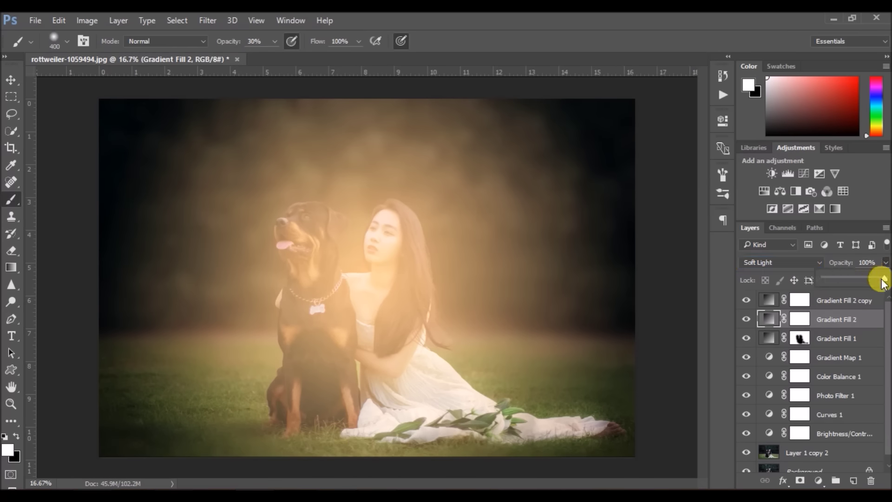
pyautogui.moveTo(881, 279); pyautogui.dragTo(848, 281)
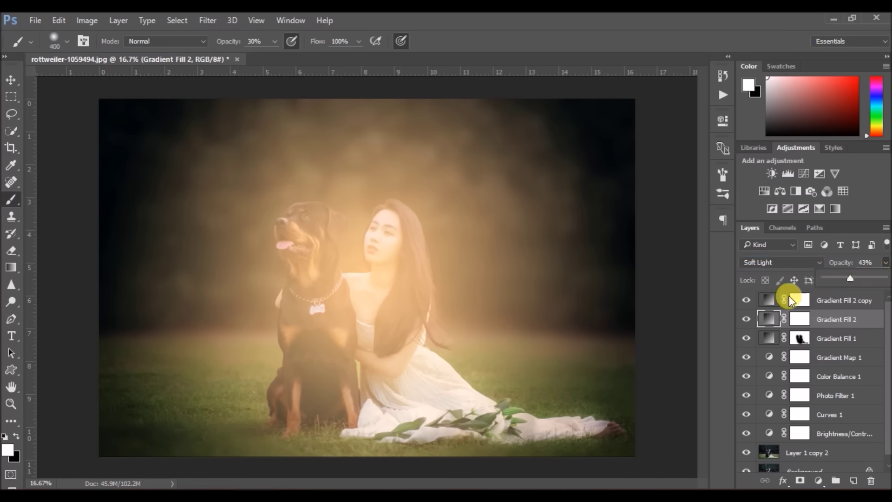
pyautogui.click(746, 301)
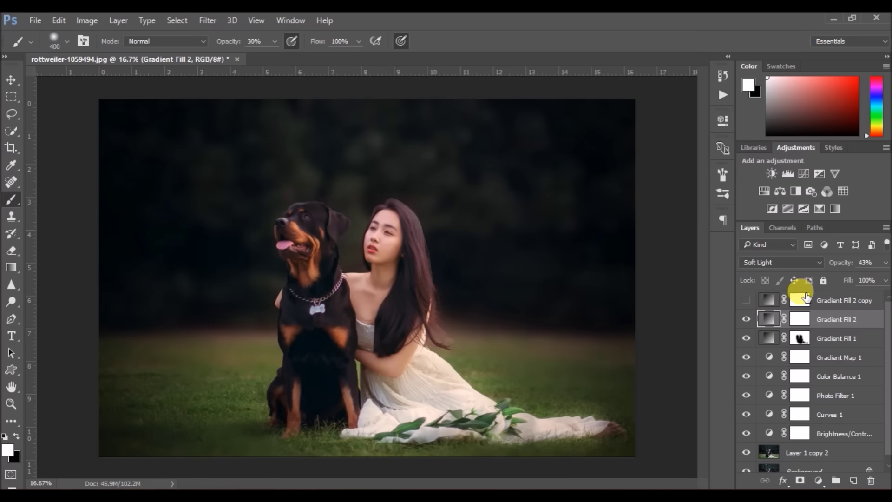
pyautogui.click(885, 263)
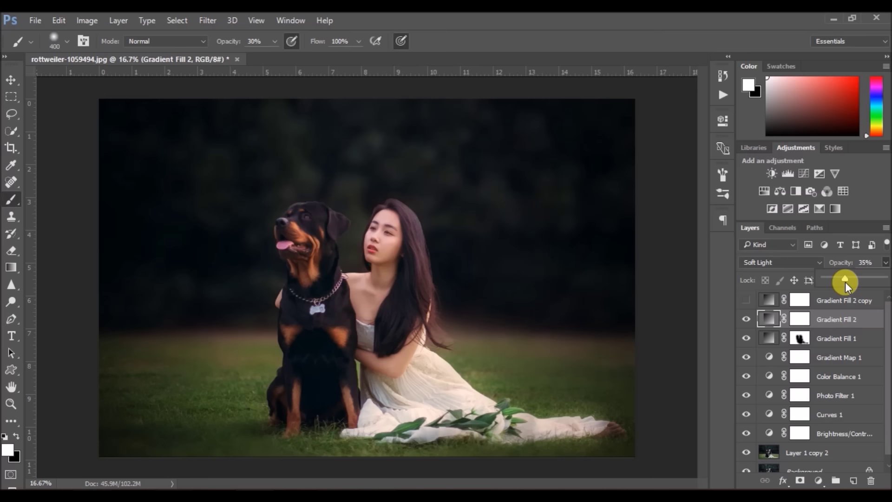
# Step: Lower the Gradient Fill 2 copy's opacity to 9%
pyautogui.click(823, 304)
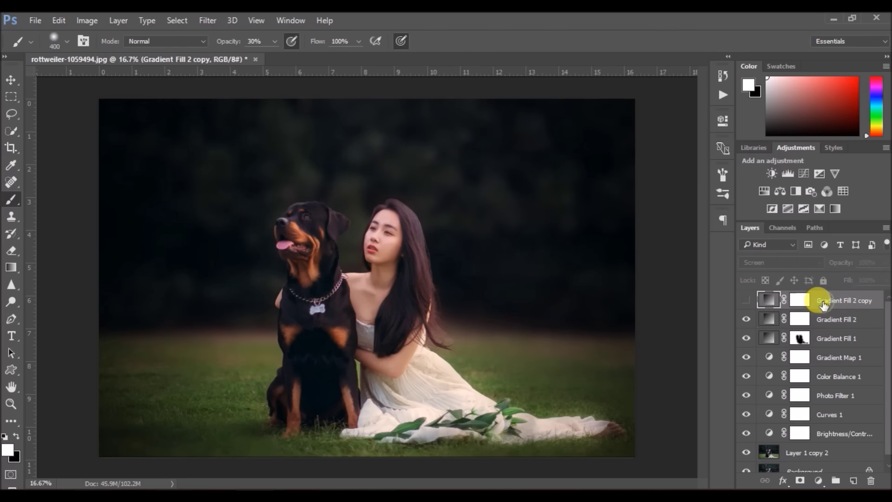
pyautogui.click(746, 300)
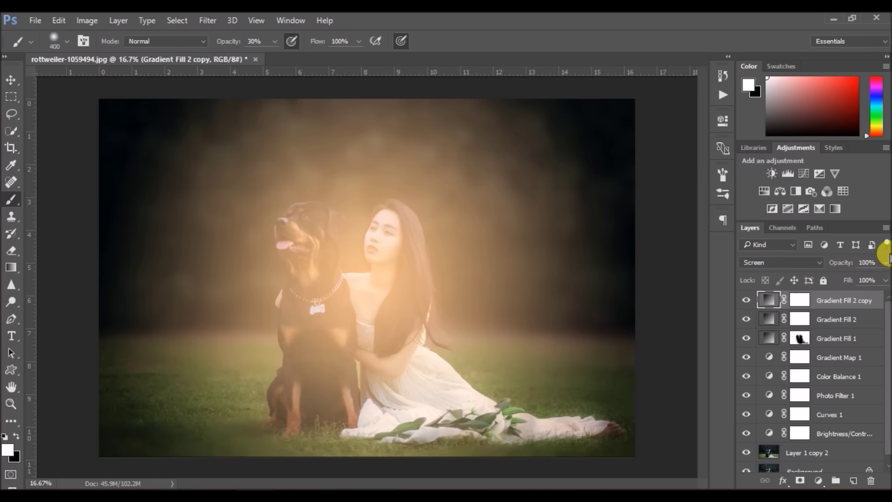
pyautogui.click(885, 263)
pyautogui.moveTo(883, 280); pyautogui.dragTo(843, 281)
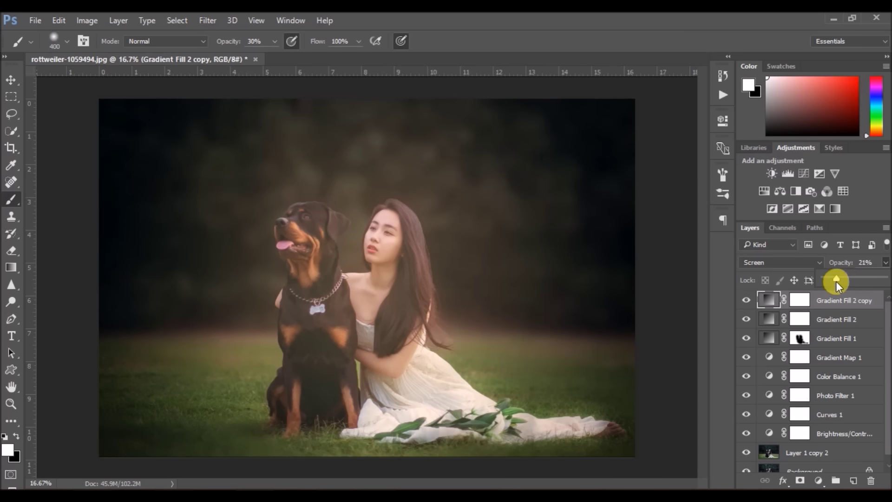
pyautogui.moveTo(835, 280); pyautogui.dragTo(828, 282)
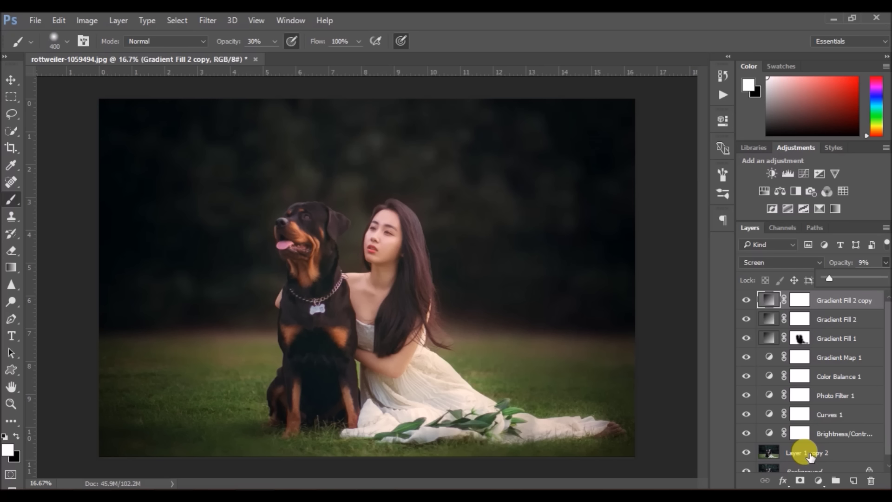
pyautogui.click(808, 456)
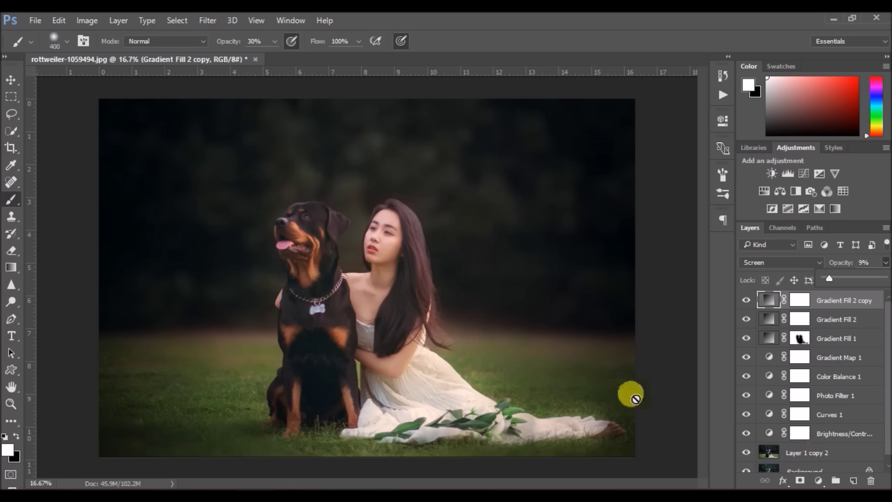
pyautogui.click(33, 23)
pyautogui.click(36, 47)
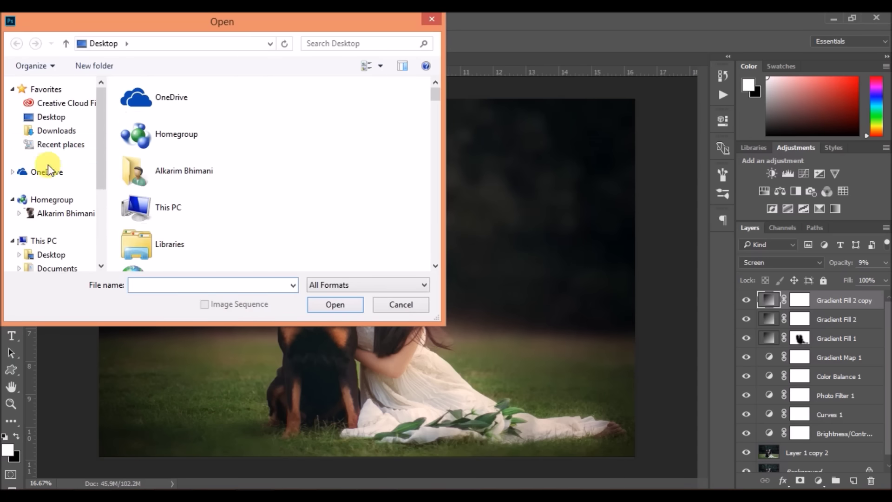
# Step: Open the il_570xN firefly star-field image from the Desktop
pyautogui.click(61, 253)
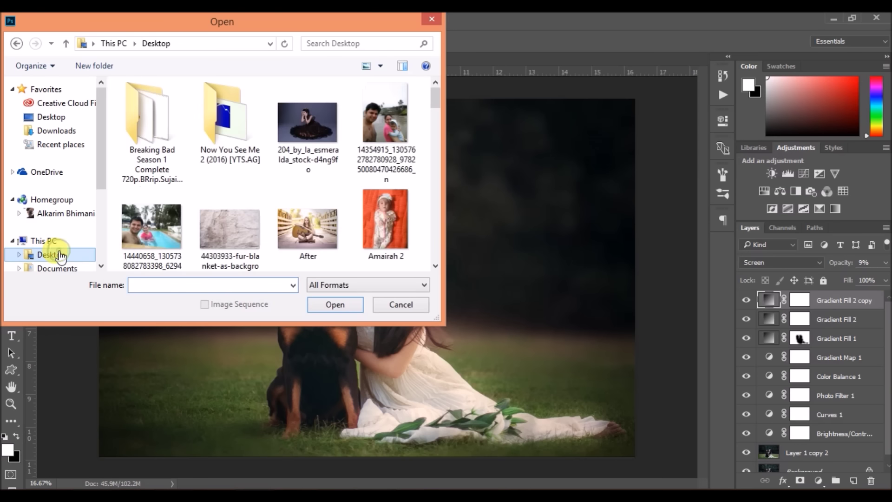
pyautogui.moveTo(437, 96); pyautogui.dragTo(436, 154)
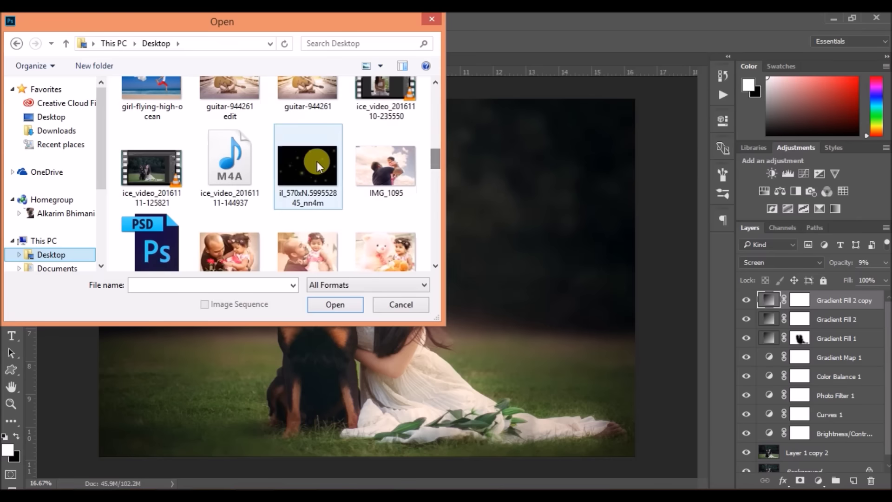
pyautogui.doubleClick(317, 160)
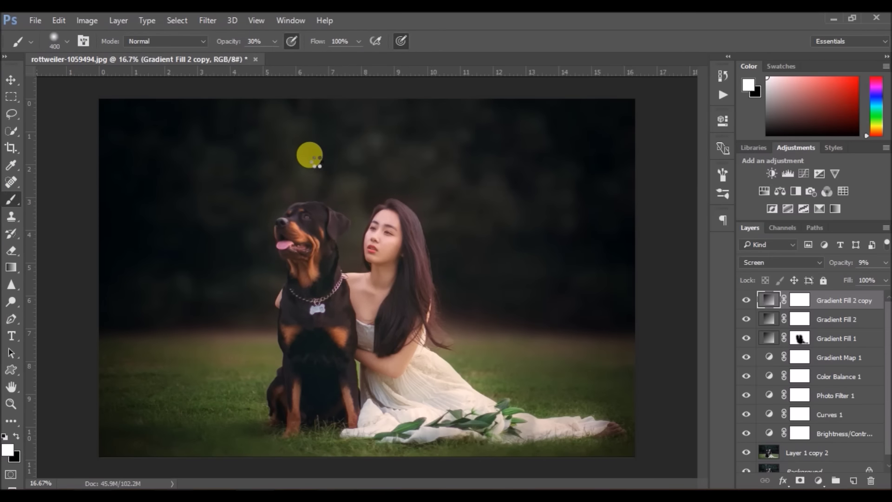
# Step: Paste the whole firefly image into the rottweiler photo as Layer 1 and convert it to a Smart Object
pyautogui.hotkey('ctrl', 'a')
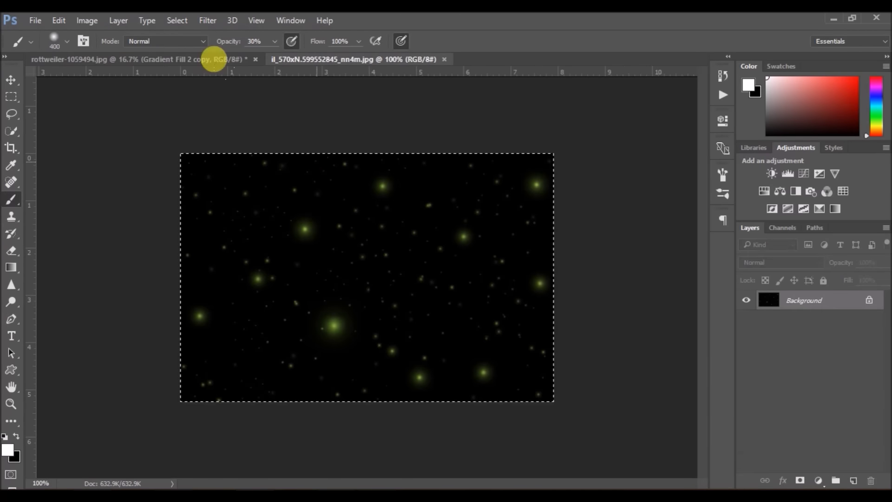
pyautogui.click(155, 60)
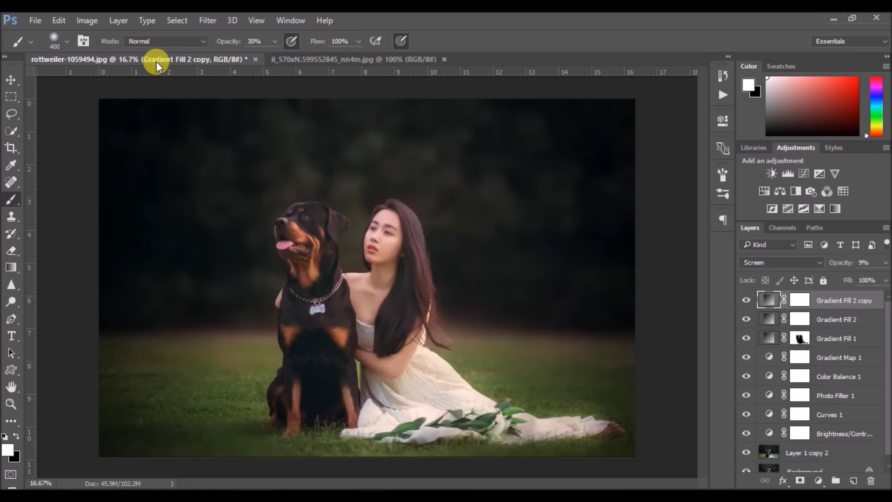
pyautogui.hotkey('ctrl', 'v')
pyautogui.rightClick(798, 299)
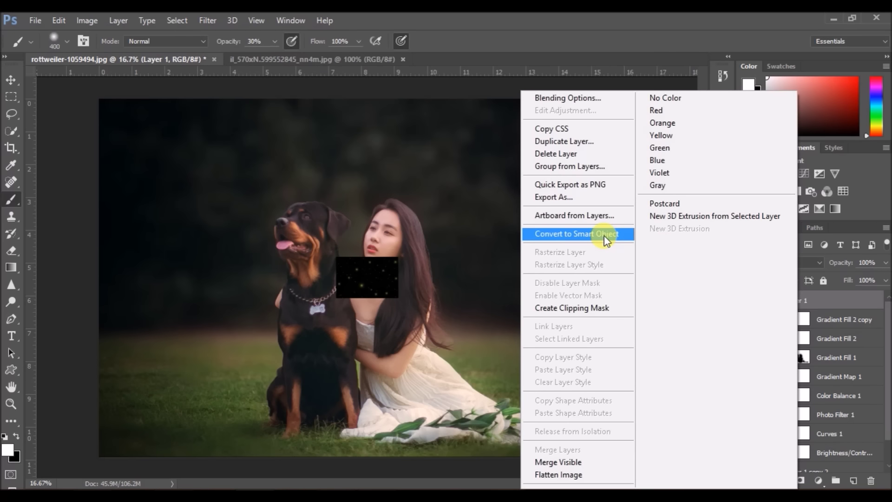
pyautogui.click(604, 235)
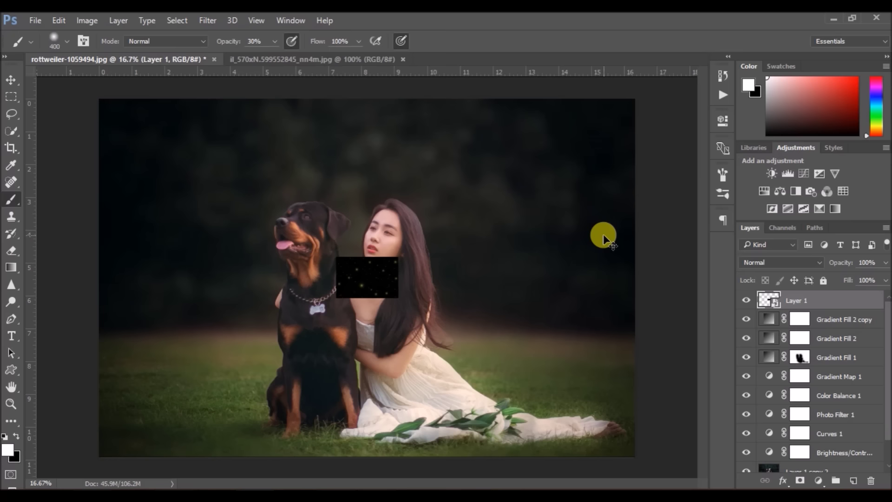
# Step: Free-transform the firefly layer so it stretches over the whole photo
pyautogui.hotkey('ctrl', 't')
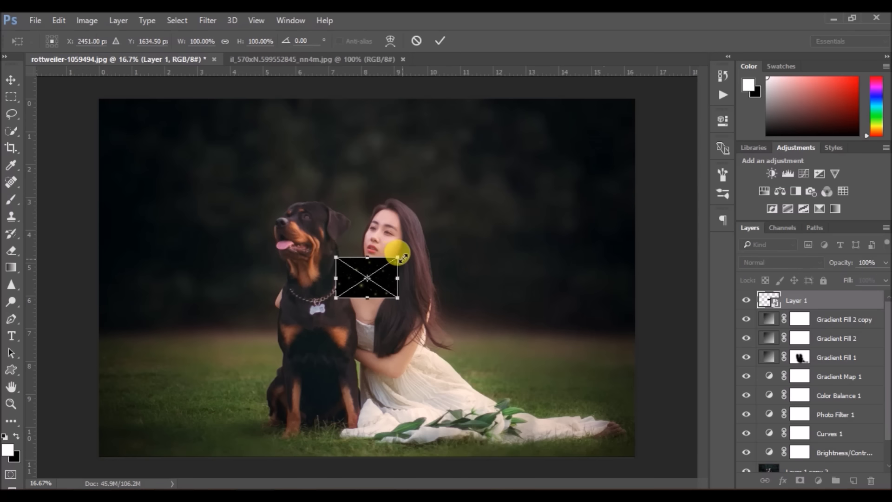
pyautogui.moveTo(399, 256)
pyautogui.mouseDown()
pyautogui.moveTo(599, 165)
pyautogui.moveTo(635, 100)
pyautogui.mouseUp()
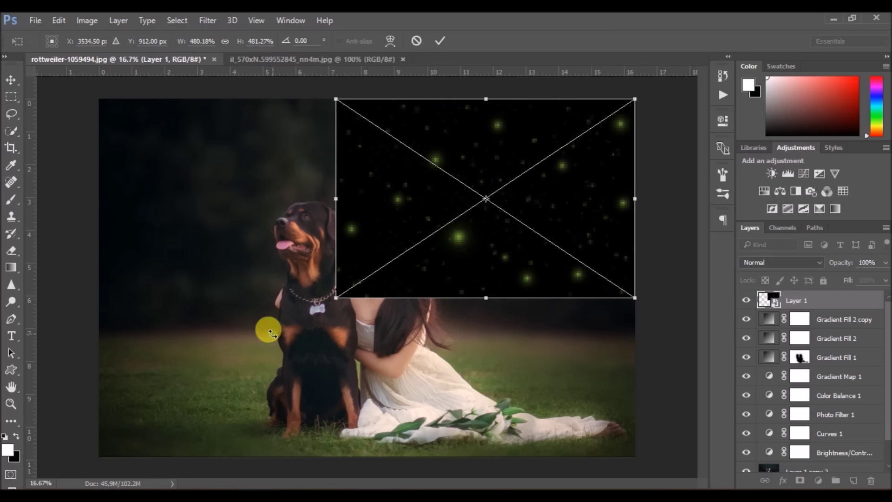
pyautogui.moveTo(344, 297); pyautogui.dragTo(102, 454)
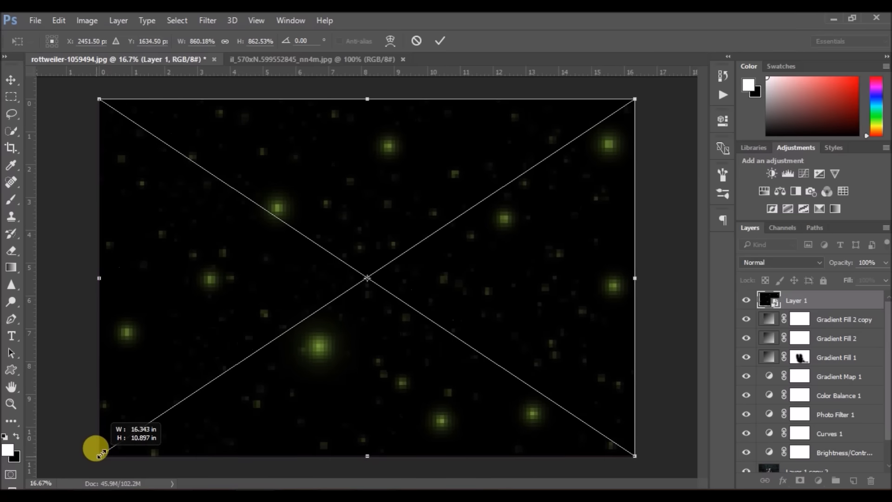
pyautogui.moveTo(101, 455); pyautogui.dragTo(100, 452)
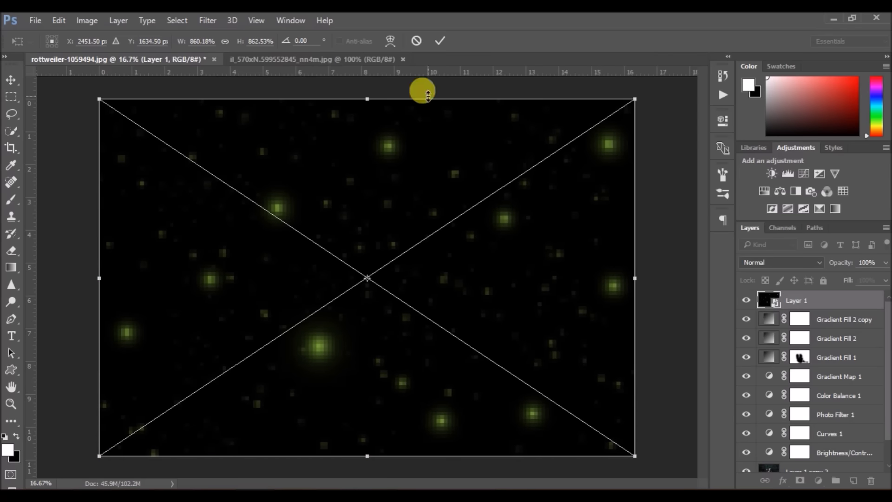
pyautogui.click(440, 43)
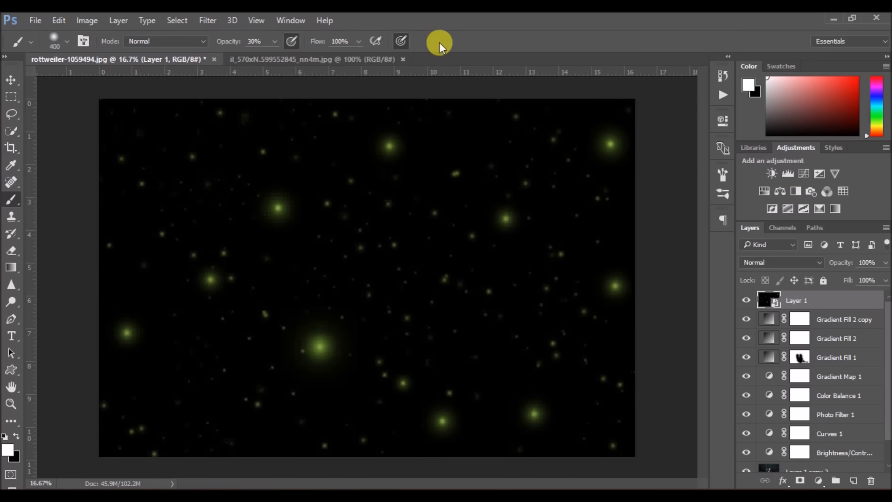
# Step: Set Layer 1's blend mode to Screen at 100% opacity
pyautogui.click(785, 261)
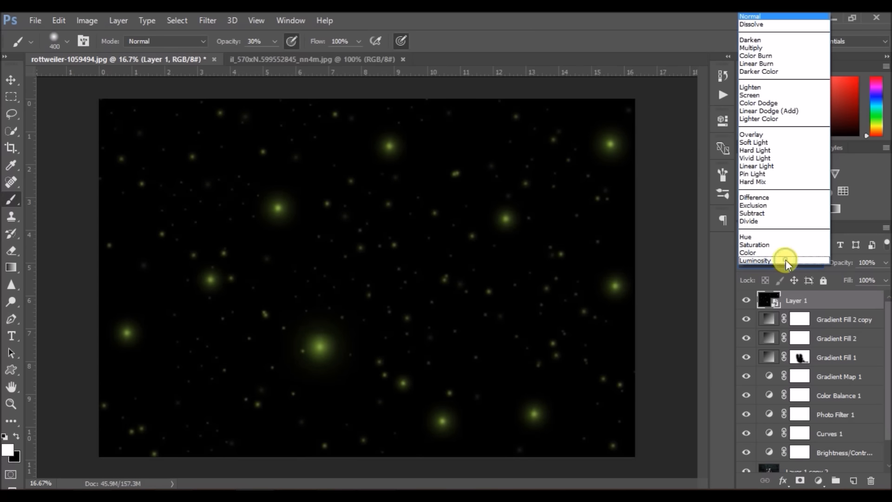
pyautogui.click(772, 95)
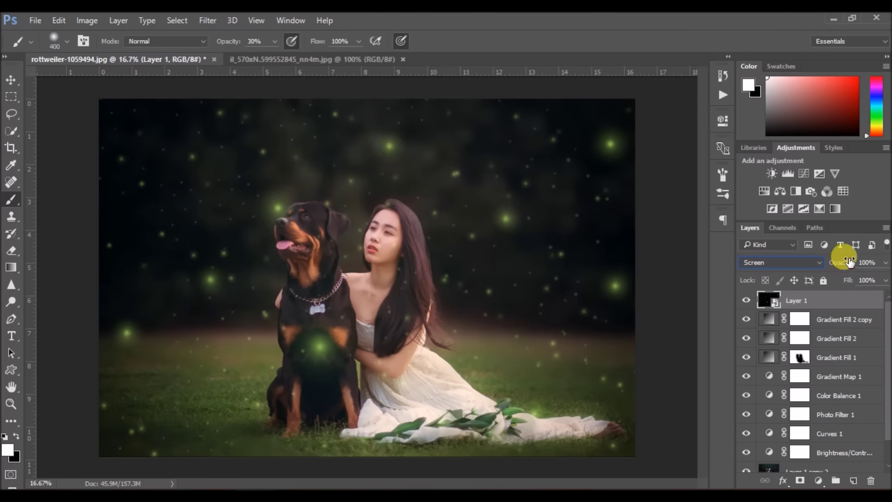
pyautogui.click(883, 263)
pyautogui.click(883, 267)
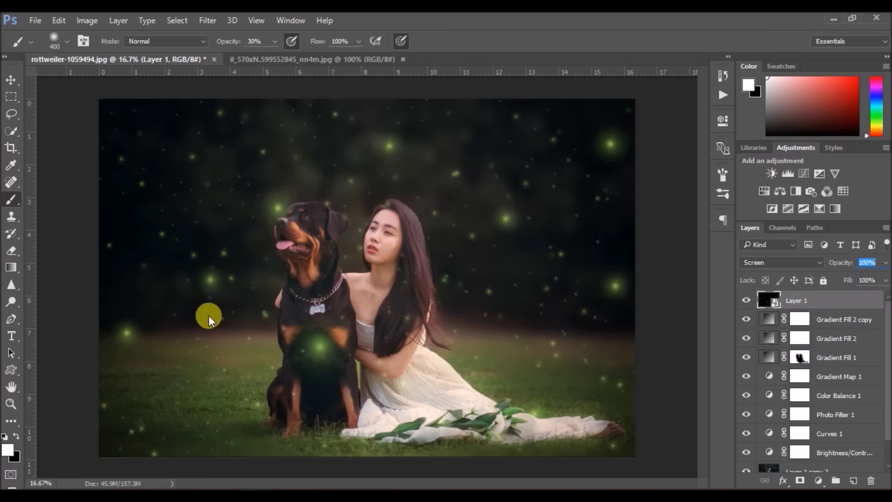
# Step: Add a layer mask to Layer 1 and paint it with a black, 100% opacity brush
pyautogui.click(799, 481)
pyautogui.moveTo(385, 228)
pyautogui.mouseDown()
pyautogui.moveTo(378, 262)
pyautogui.moveTo(386, 242)
pyautogui.mouseUp()
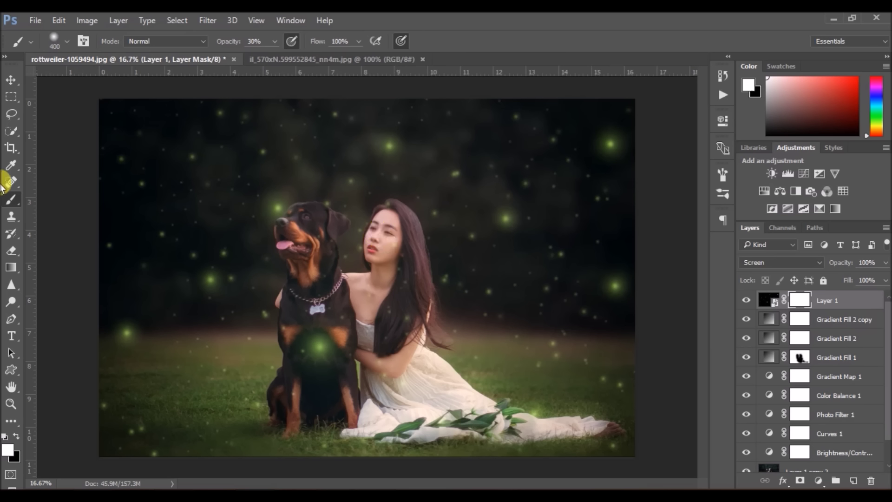
pyautogui.click(10, 213)
pyautogui.press('x')
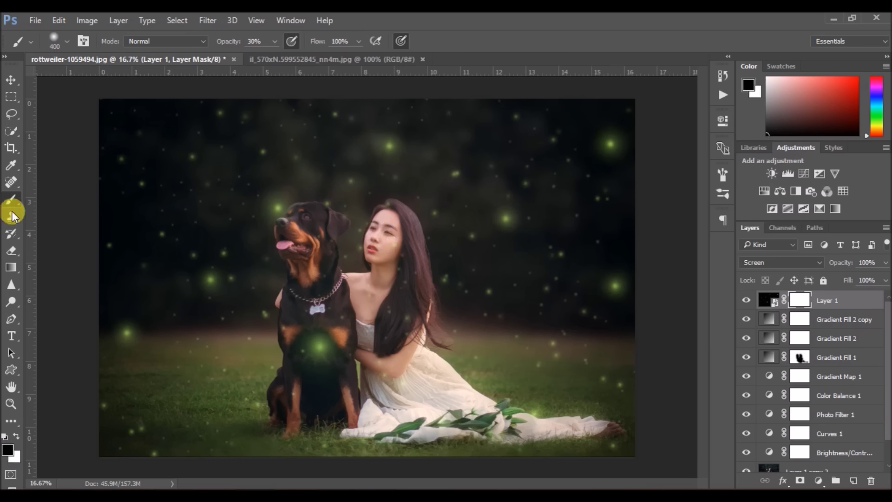
pyautogui.moveTo(320, 253)
pyautogui.mouseDown()
pyautogui.moveTo(303, 212)
pyautogui.moveTo(271, 205)
pyautogui.mouseUp()
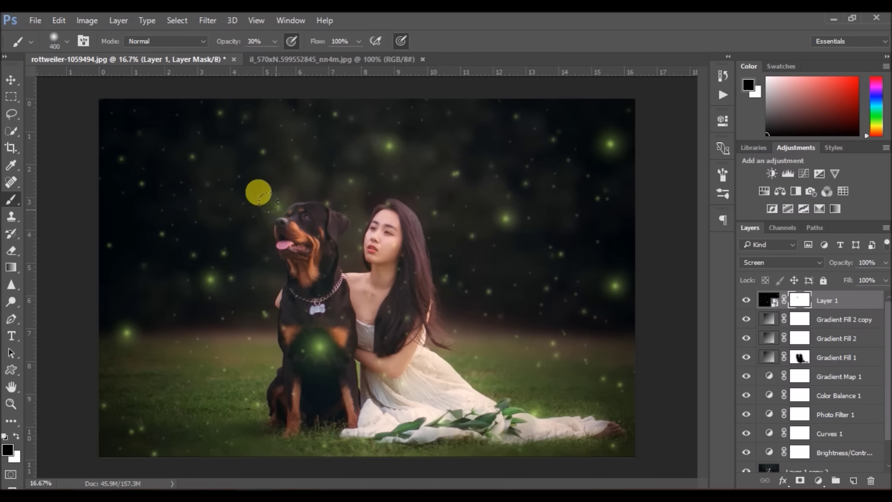
pyautogui.click(273, 41)
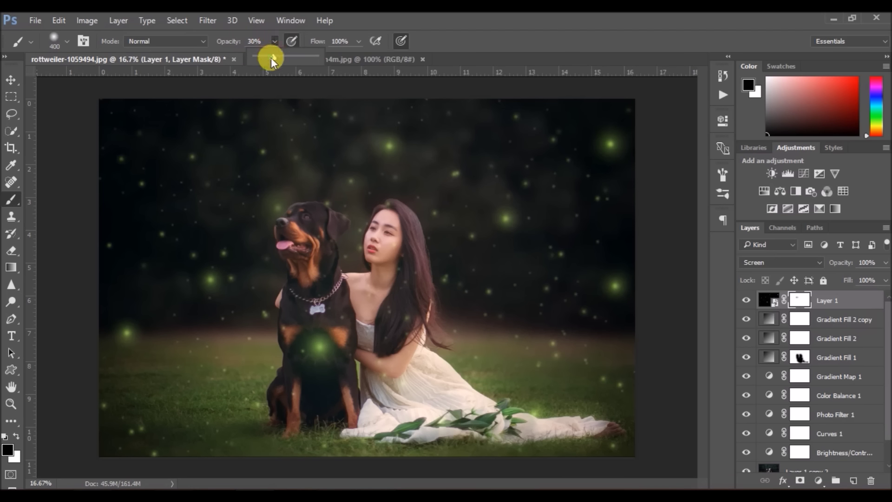
pyautogui.moveTo(271, 57); pyautogui.dragTo(336, 69)
pyautogui.click(281, 208)
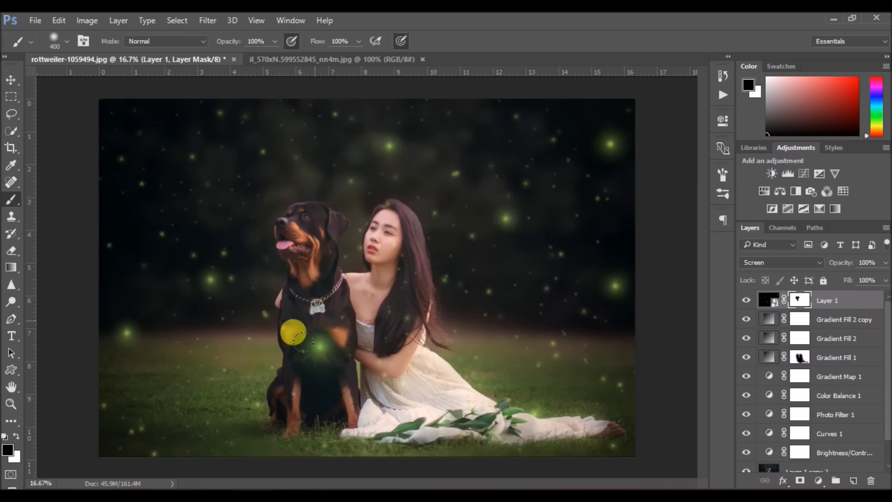
# Step: Mask out fireflies over the dog's chest, neck and snout, and the woman's neck, face and arm
pyautogui.moveTo(293, 328); pyautogui.dragTo(331, 319)
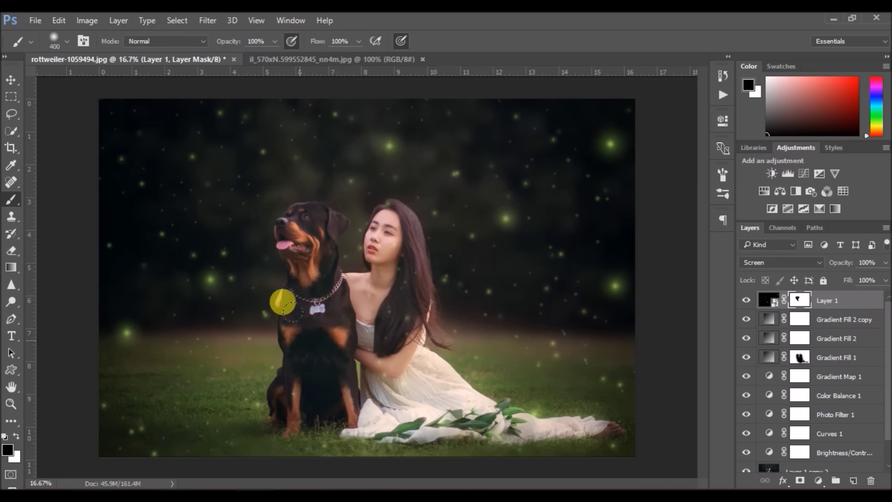
pyautogui.moveTo(396, 298); pyautogui.dragTo(388, 281)
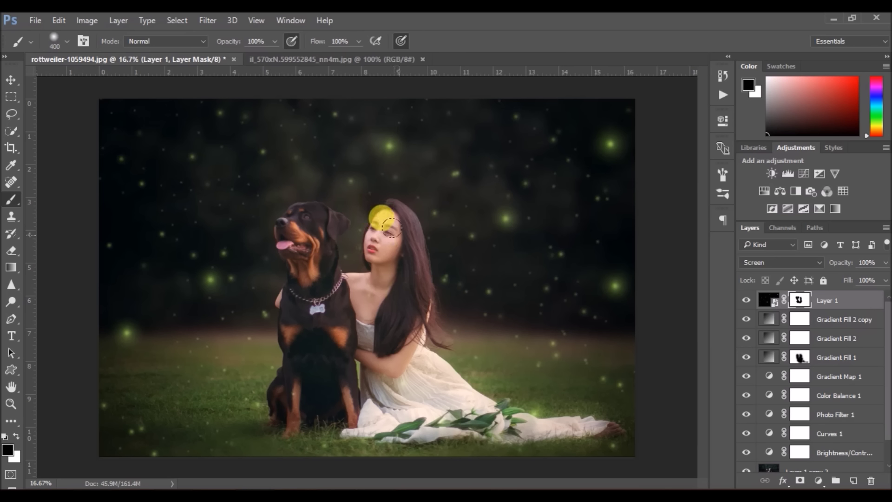
pyautogui.moveTo(407, 312)
pyautogui.mouseDown()
pyautogui.moveTo(385, 414)
pyautogui.moveTo(283, 291)
pyautogui.mouseUp()
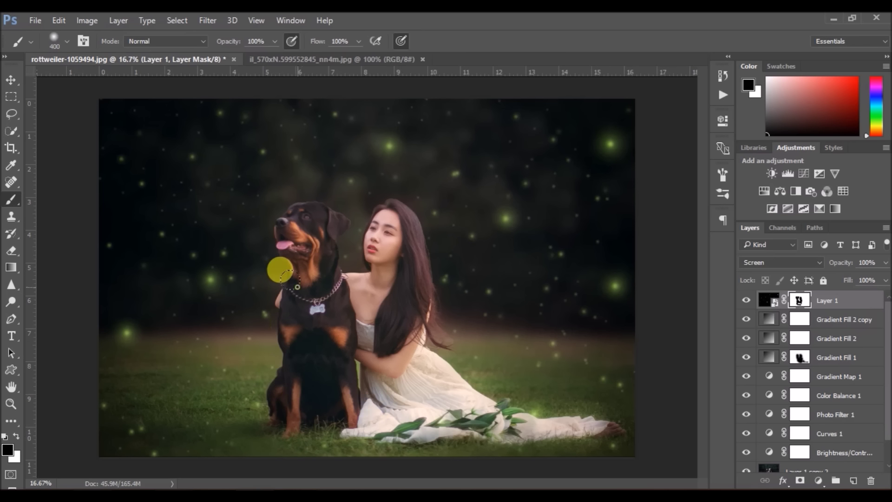
pyautogui.moveTo(283, 291)
pyautogui.mouseDown()
pyautogui.moveTo(279, 218)
pyautogui.moveTo(291, 293)
pyautogui.moveTo(270, 351)
pyautogui.moveTo(274, 390)
pyautogui.moveTo(388, 188)
pyautogui.moveTo(371, 194)
pyautogui.moveTo(392, 320)
pyautogui.moveTo(436, 376)
pyautogui.moveTo(467, 386)
pyautogui.mouseUp()
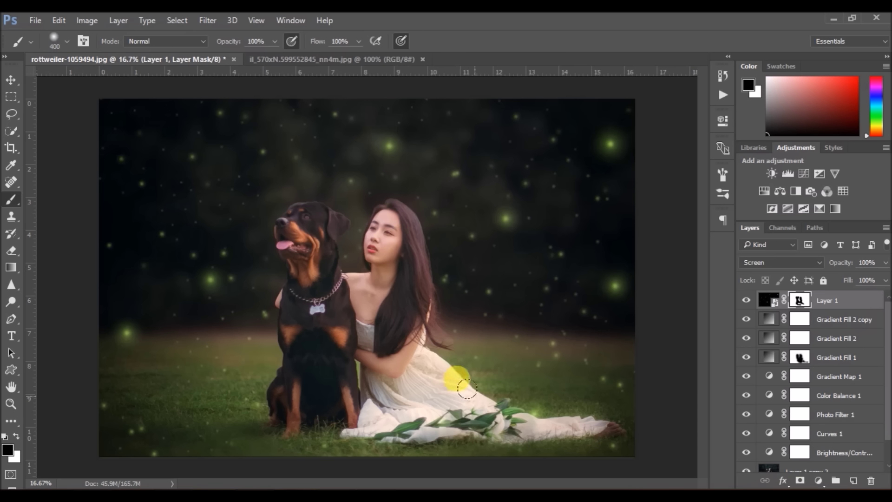
pyautogui.click(859, 299)
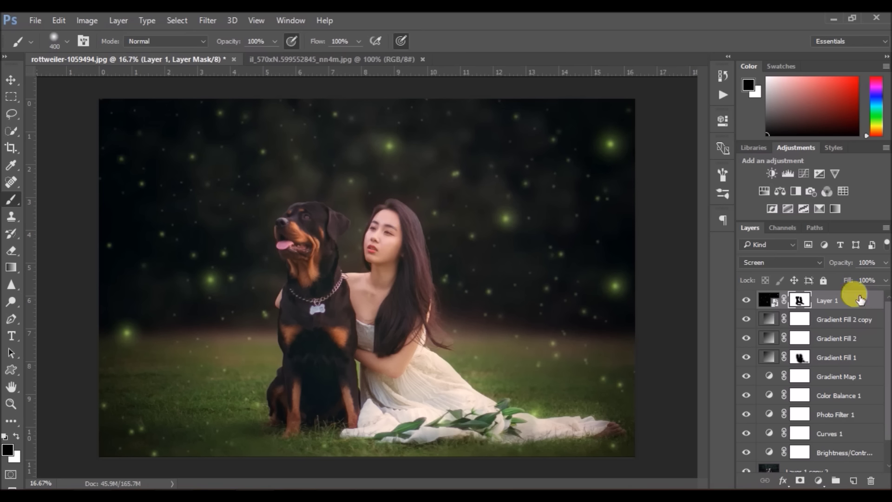
# Step: Duplicate the masked firefly layer and set the copy's blend mode to Soft Light
pyautogui.hotkey('ctrl', '2')
pyautogui.press('x')
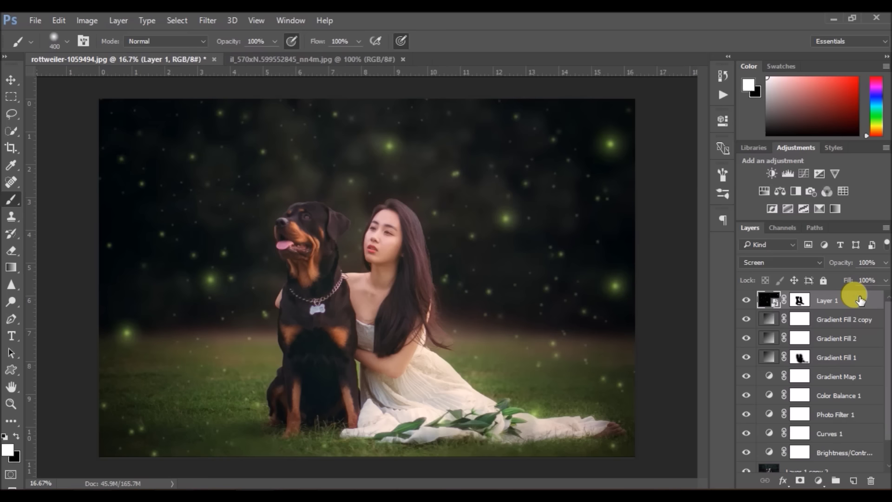
pyautogui.hotkey('ctrl', 'j')
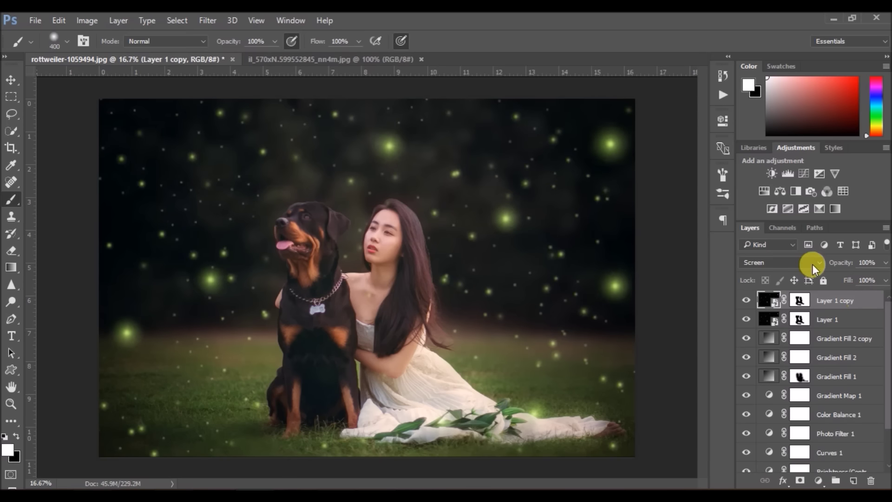
pyautogui.click(790, 263)
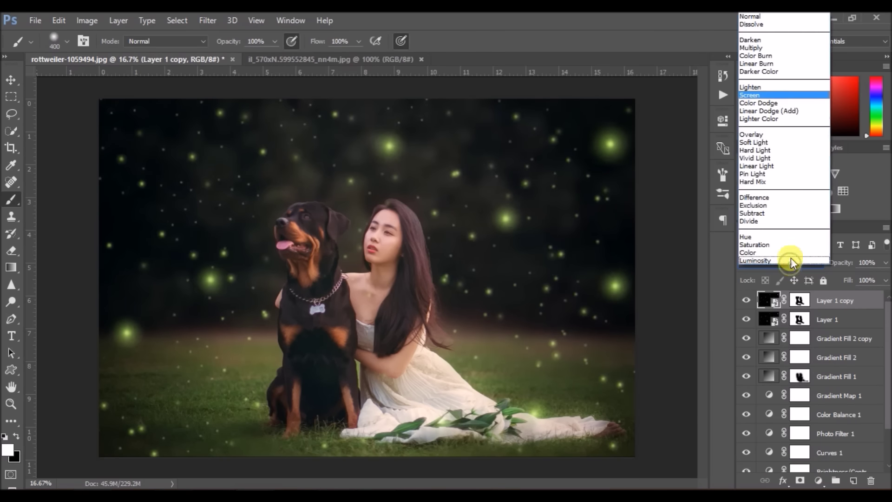
pyautogui.click(774, 144)
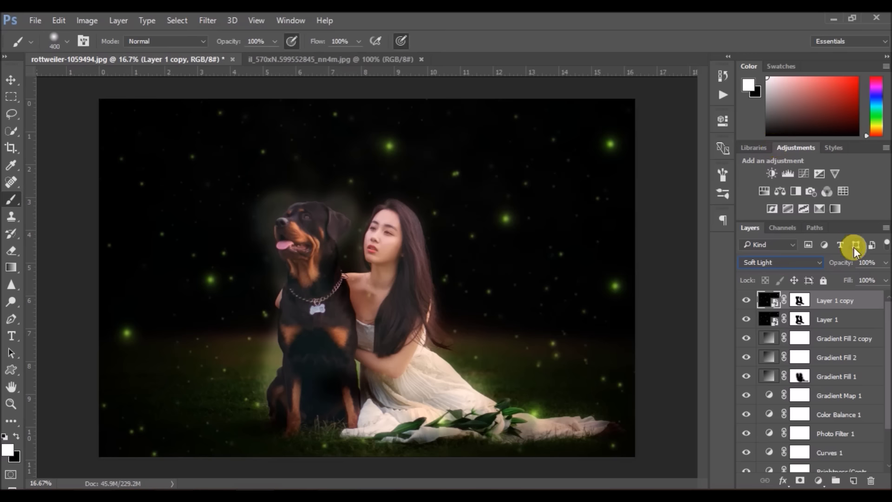
# Step: Lower the Soft Light copy to 5% opacity and toggle its visibility to compare
pyautogui.click(883, 263)
pyautogui.moveTo(884, 277); pyautogui.dragTo(829, 279)
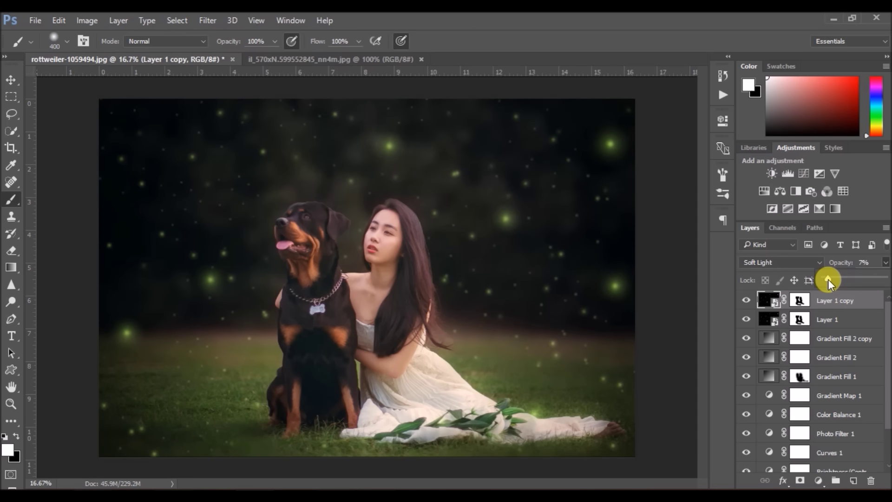
pyautogui.moveTo(828, 279); pyautogui.dragTo(828, 279)
pyautogui.click(744, 301)
pyautogui.click(744, 301)
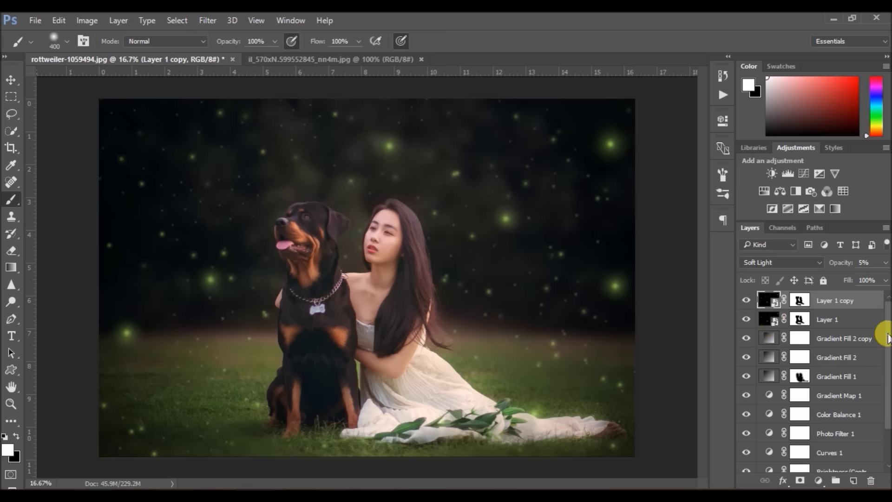
pyautogui.scroll(-3, 885, 335)
pyautogui.scroll(3, 884, 332)
pyautogui.click(818, 481)
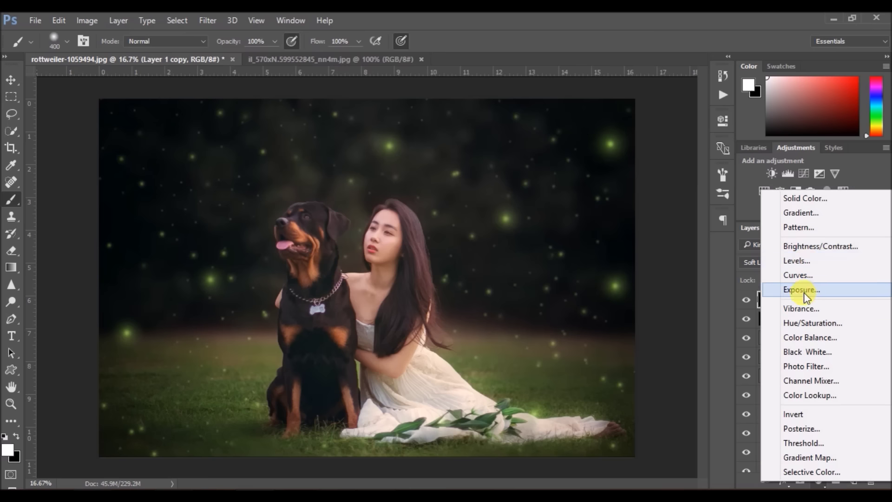
# Step: Add a Warming Filter (85) Photo Filter at 15% density, undoing a stray mask dab
pyautogui.click(795, 365)
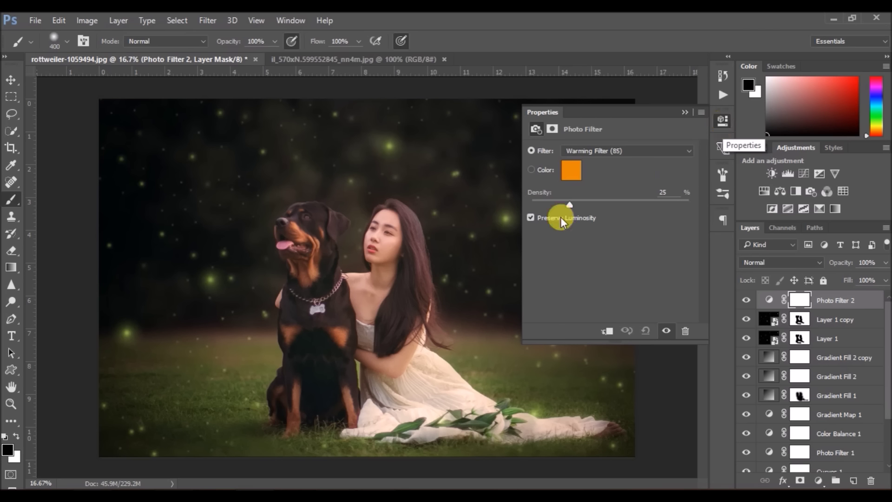
pyautogui.moveTo(569, 205); pyautogui.dragTo(554, 206)
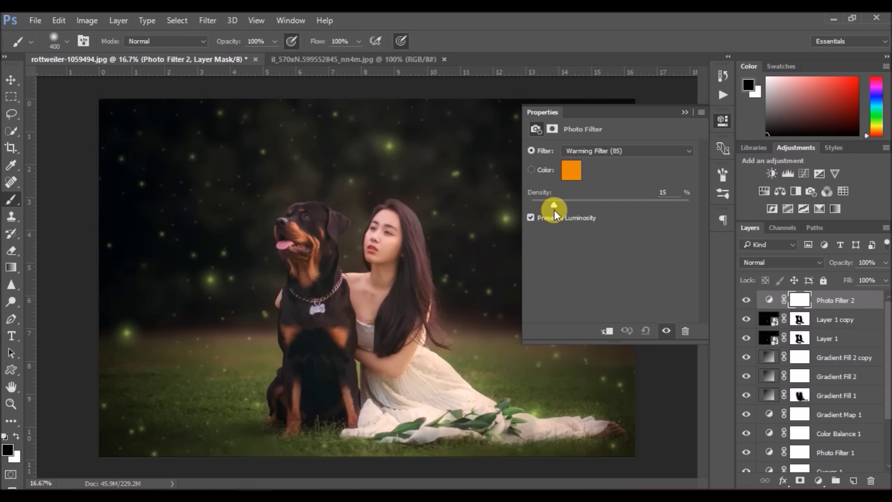
pyautogui.click(723, 124)
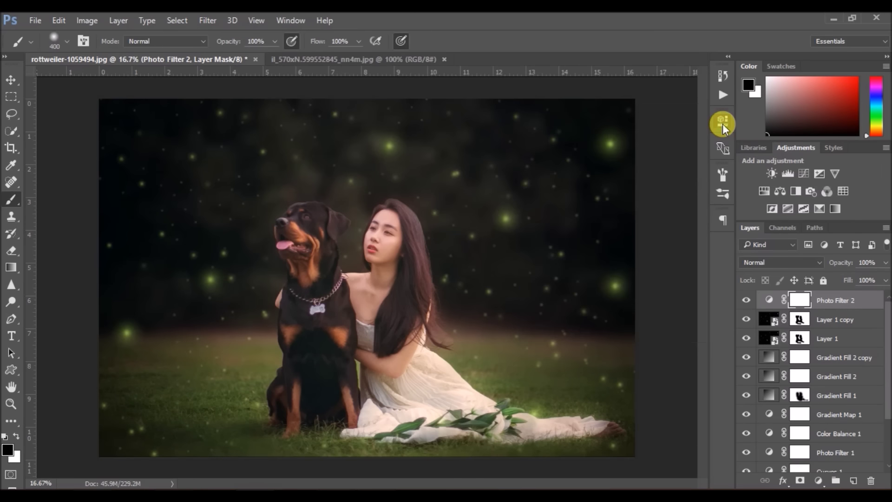
pyautogui.click(379, 274)
pyautogui.hotkey('ctrl', 'z')
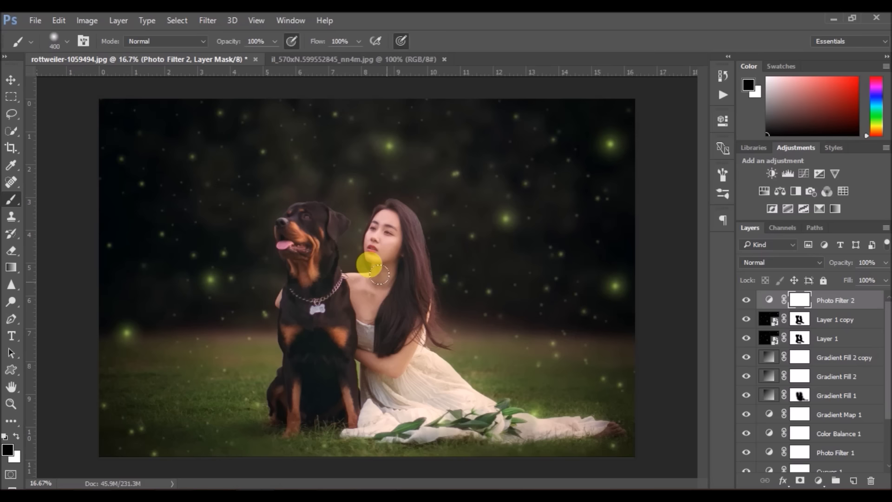
pyautogui.click(798, 320)
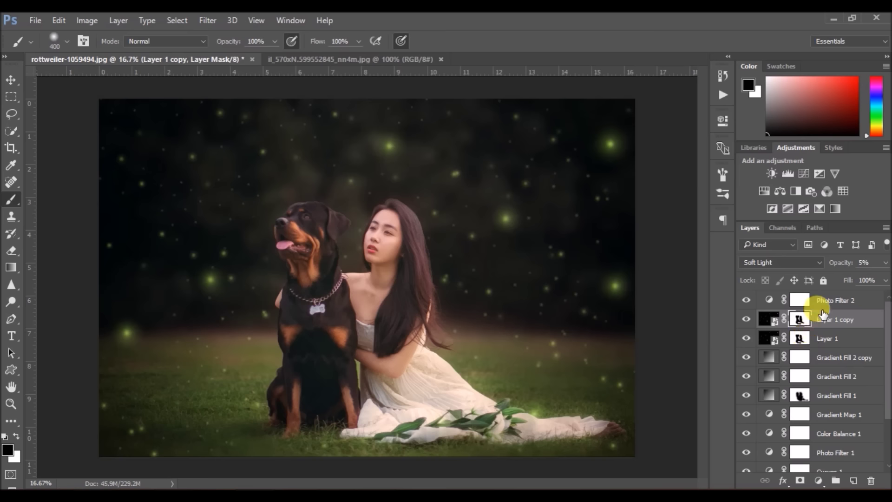
pyautogui.click(799, 300)
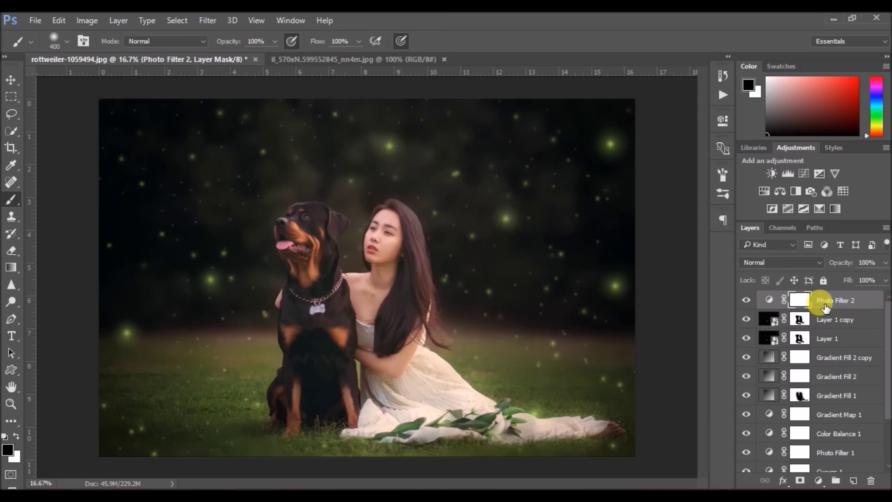
# Step: Add a Brightness/Contrast adjustment layer with a small contrast boost
pyautogui.click(800, 481)
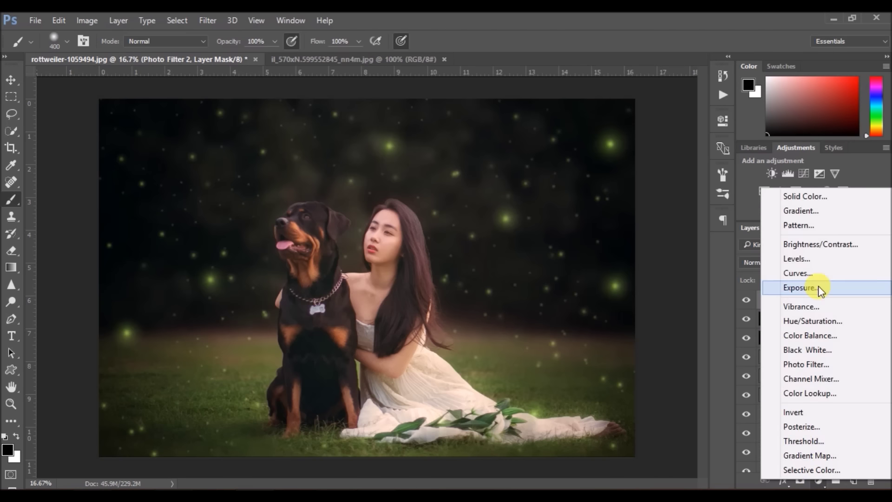
pyautogui.click(821, 245)
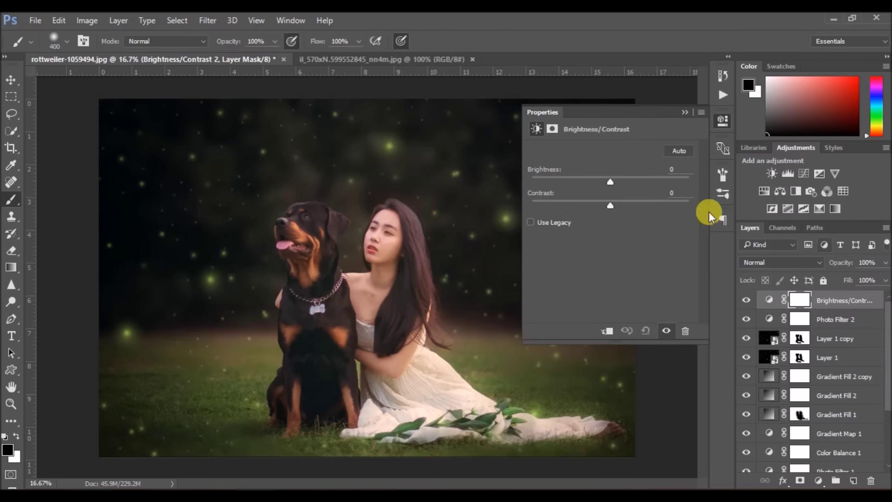
pyautogui.moveTo(604, 205); pyautogui.dragTo(621, 206)
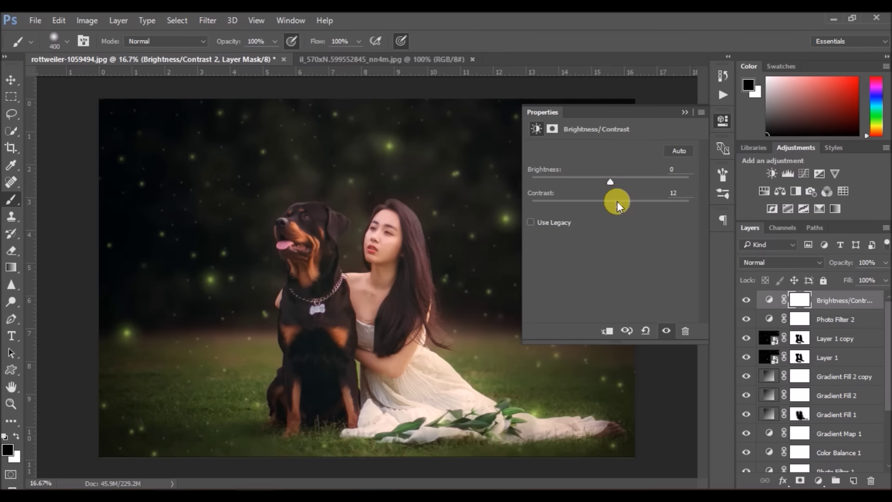
pyautogui.moveTo(618, 206); pyautogui.dragTo(615, 207)
pyautogui.click(723, 117)
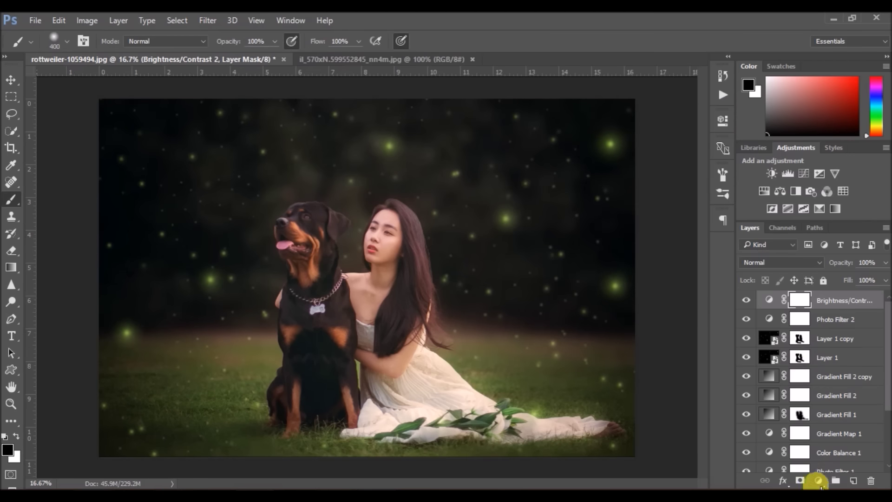
# Step: Add a Levels layer with gamma 0.89, placed beneath Brightness/Contrast
pyautogui.click(818, 480)
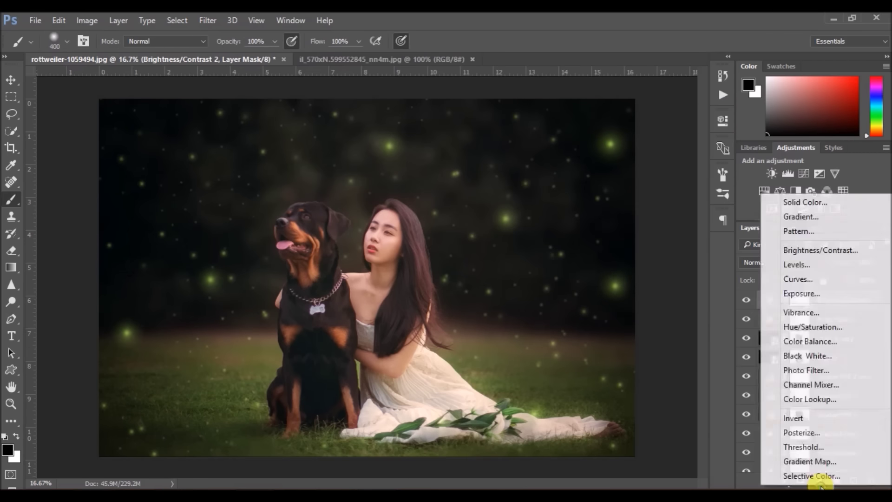
pyautogui.click(803, 268)
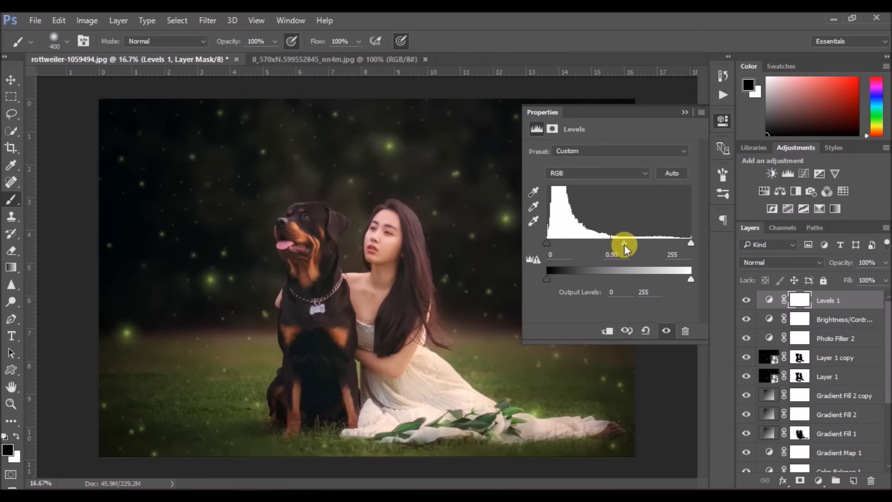
pyautogui.moveTo(623, 245); pyautogui.dragTo(625, 245)
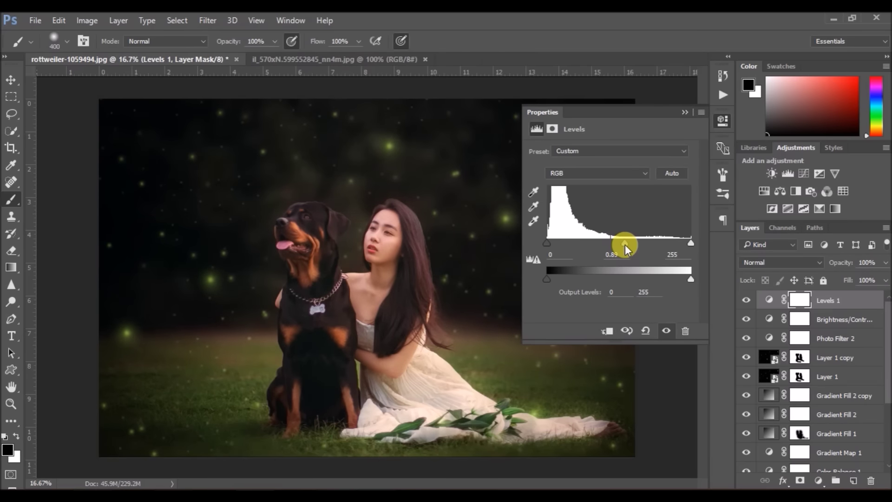
pyautogui.moveTo(826, 300); pyautogui.dragTo(833, 327)
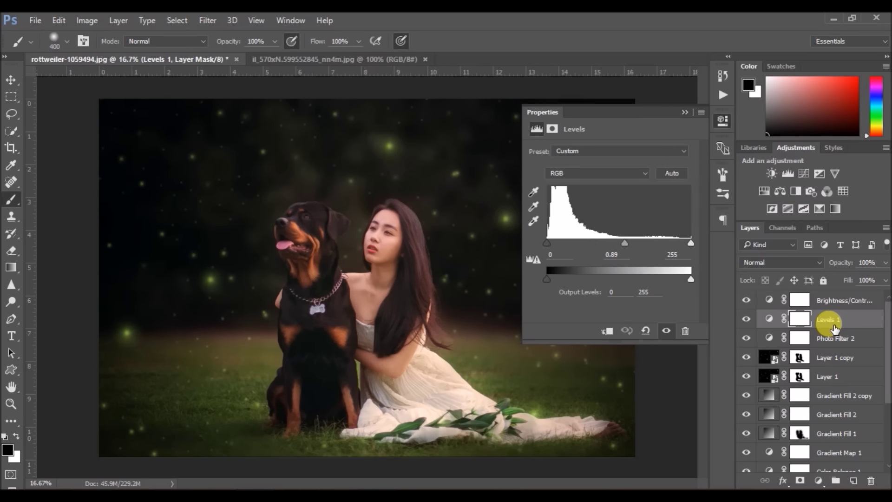
# Step: Delete the Photo Filter 2 and Layer 1 copy layers
pyautogui.moveTo(834, 327); pyautogui.dragTo(836, 296)
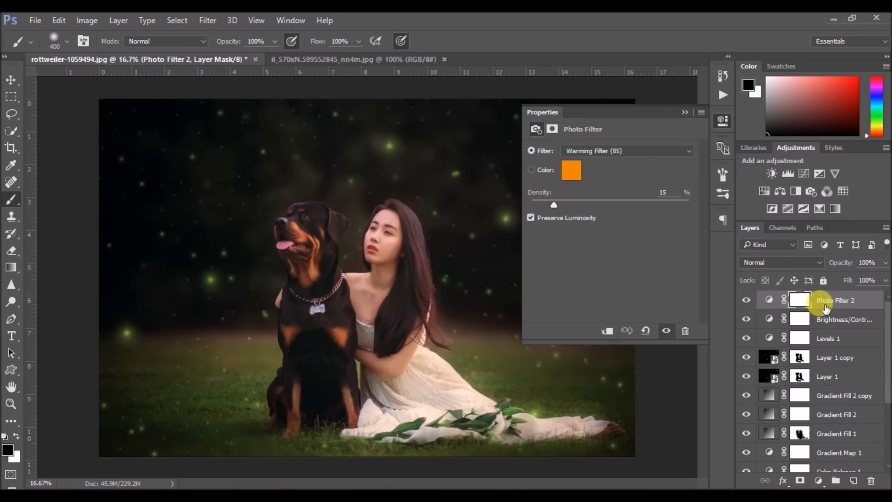
pyautogui.press('Delete')
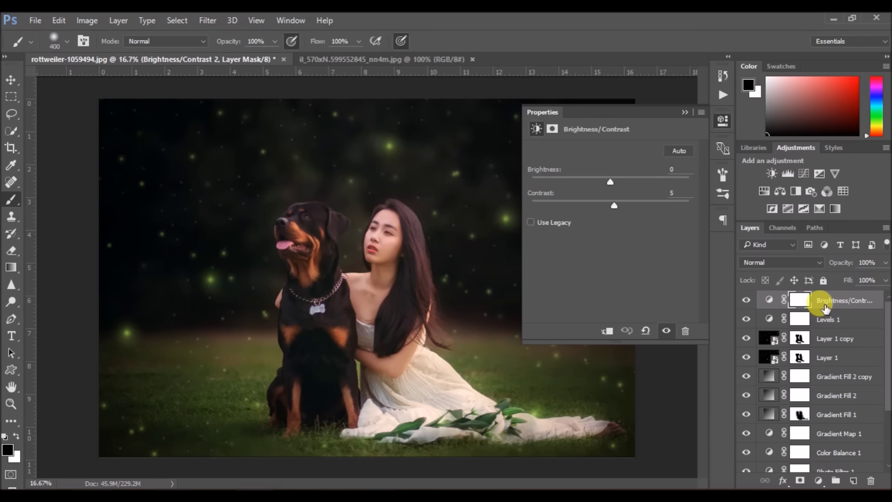
pyautogui.click(723, 121)
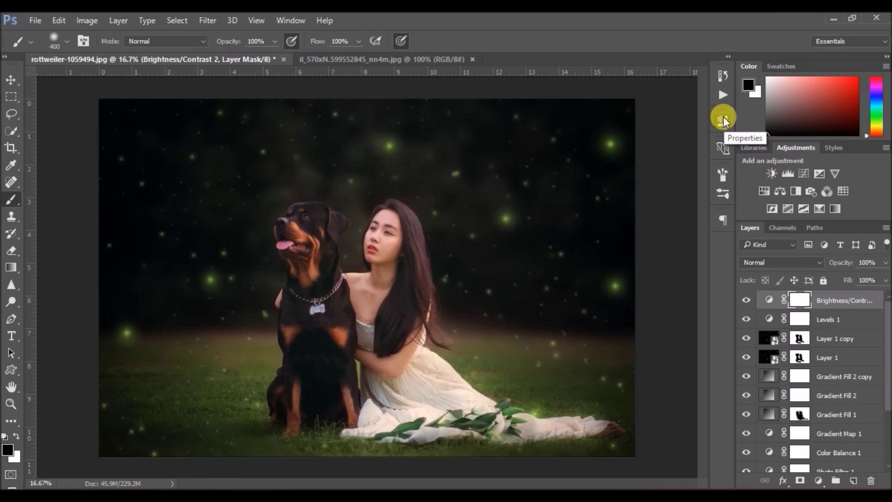
pyautogui.click(836, 339)
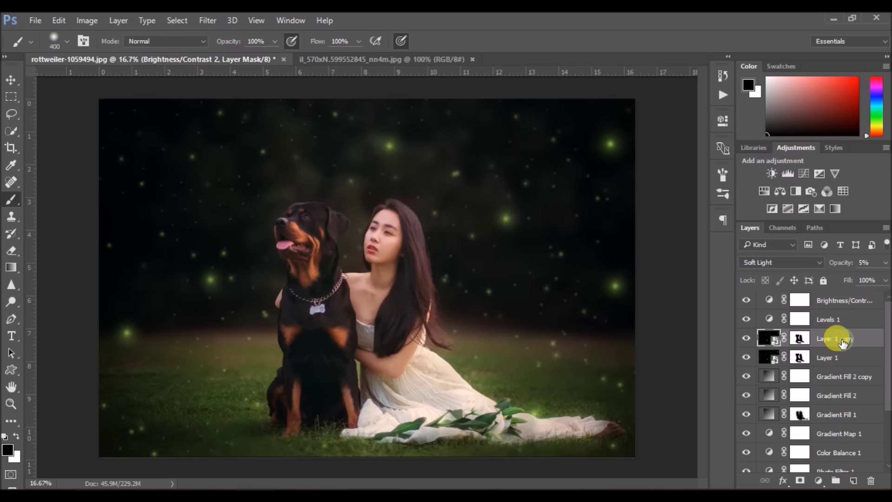
pyautogui.press('Delete')
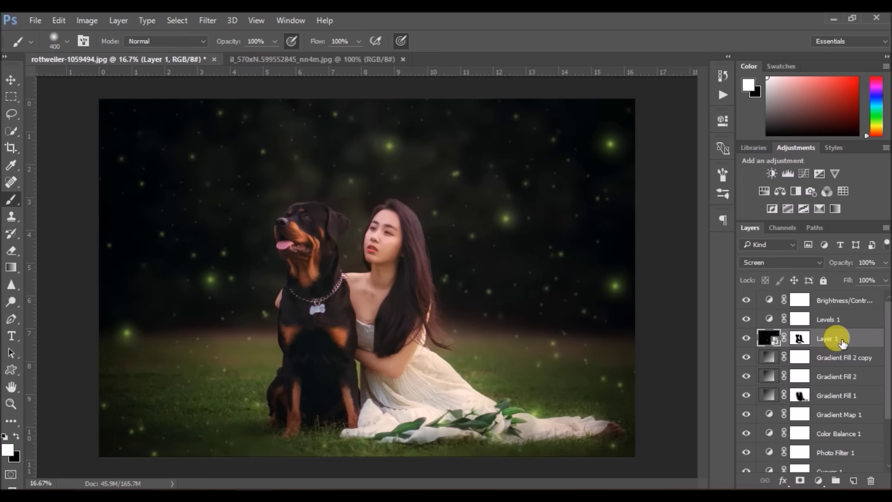
# Step: Add a Color Lookup adjustment layer using the LateSunset.3DL look
pyautogui.click(818, 480)
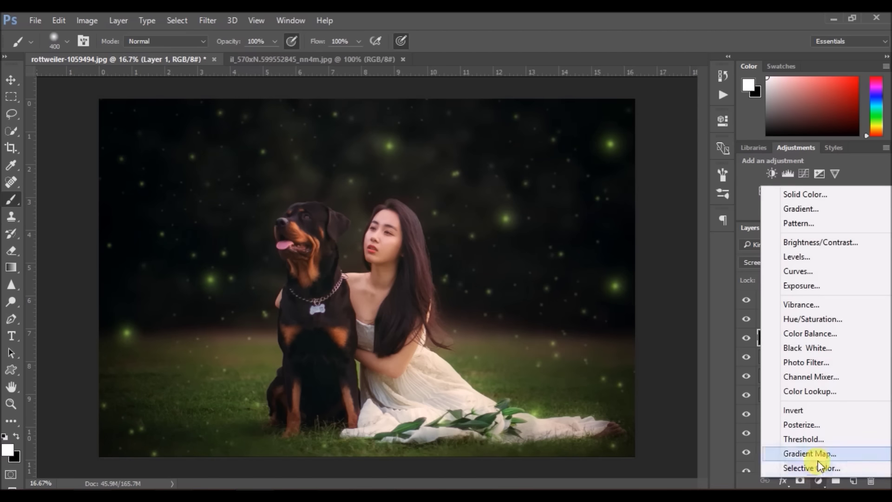
pyautogui.click(810, 394)
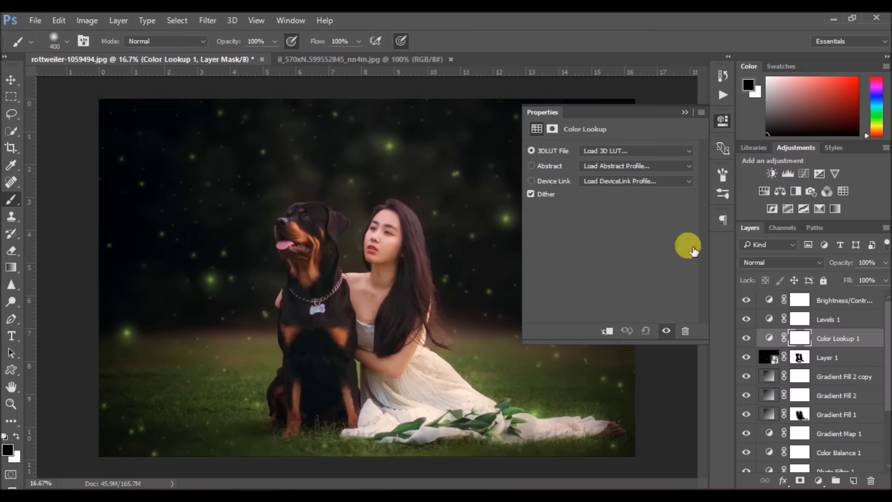
pyautogui.click(618, 151)
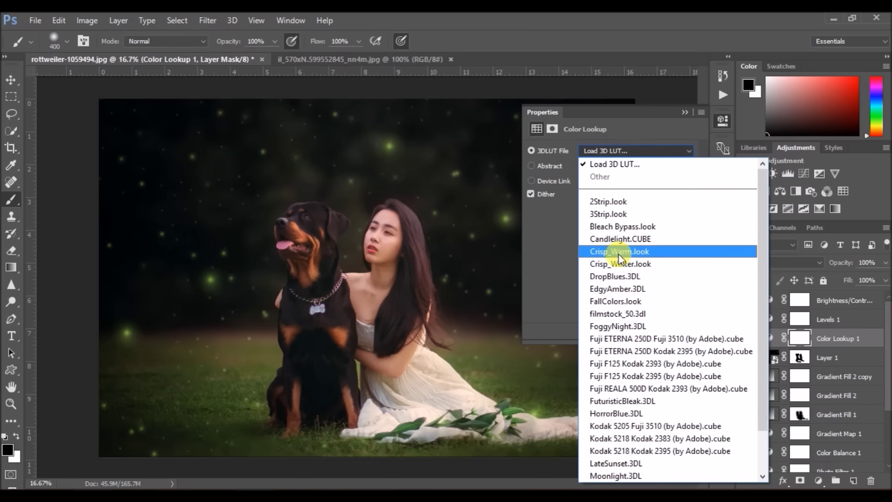
pyautogui.click(621, 464)
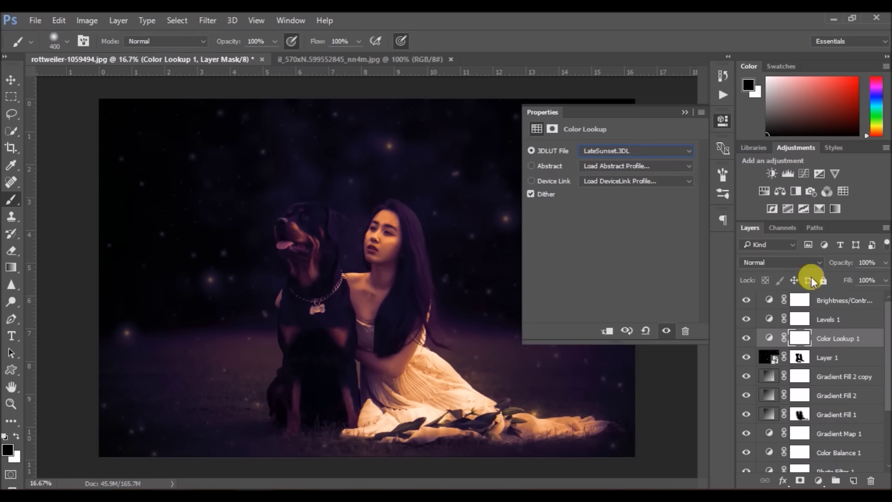
# Step: Move Color Lookup 1 to the top of the stack at 11% opacity
pyautogui.moveTo(823, 337); pyautogui.dragTo(819, 290)
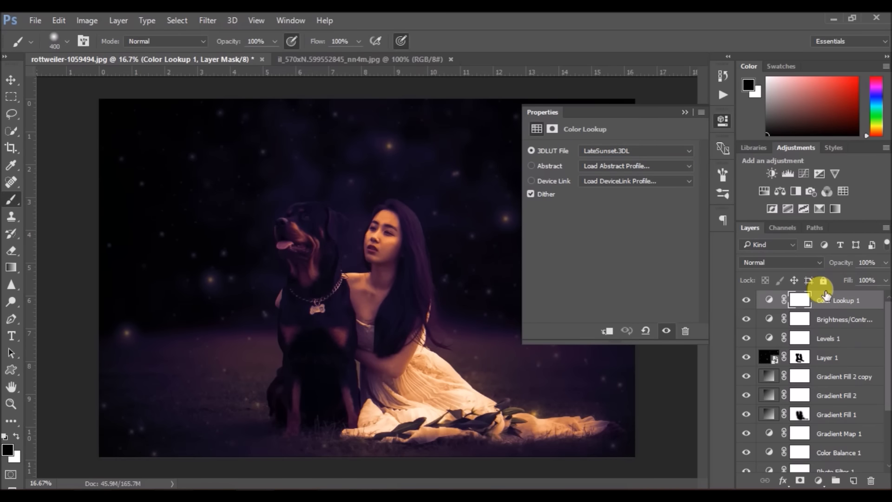
pyautogui.click(883, 263)
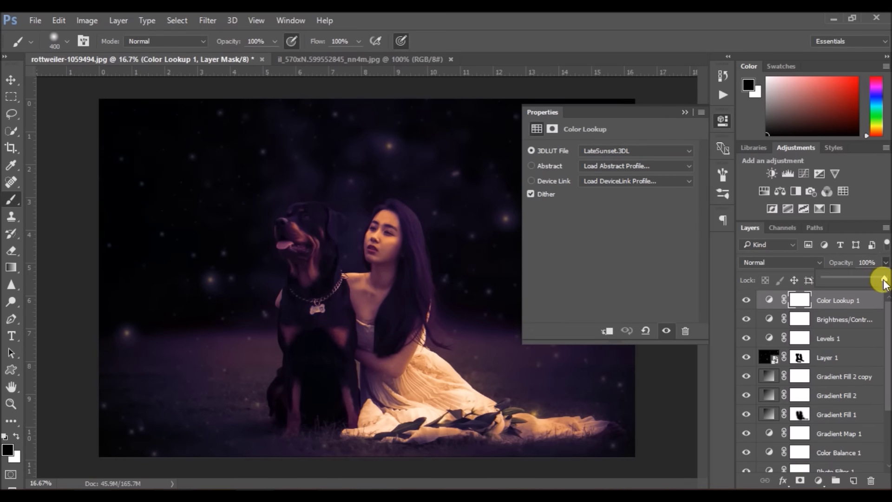
pyautogui.moveTo(883, 280); pyautogui.dragTo(831, 281)
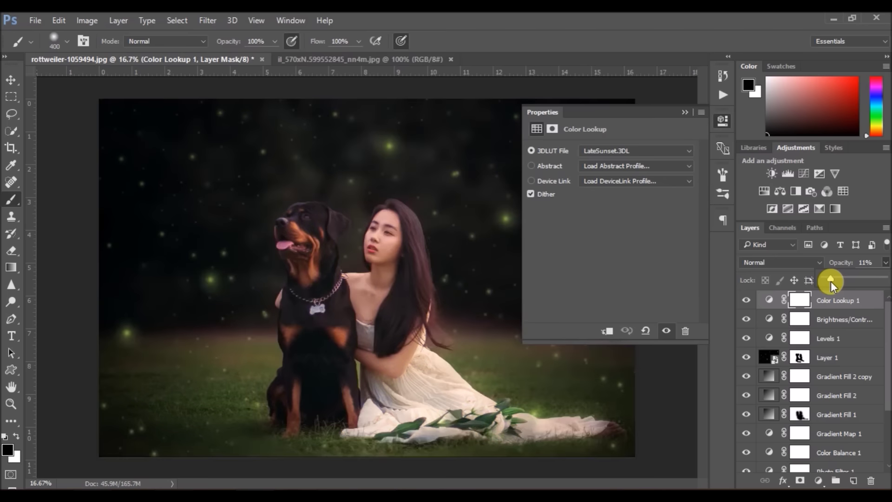
pyautogui.click(720, 119)
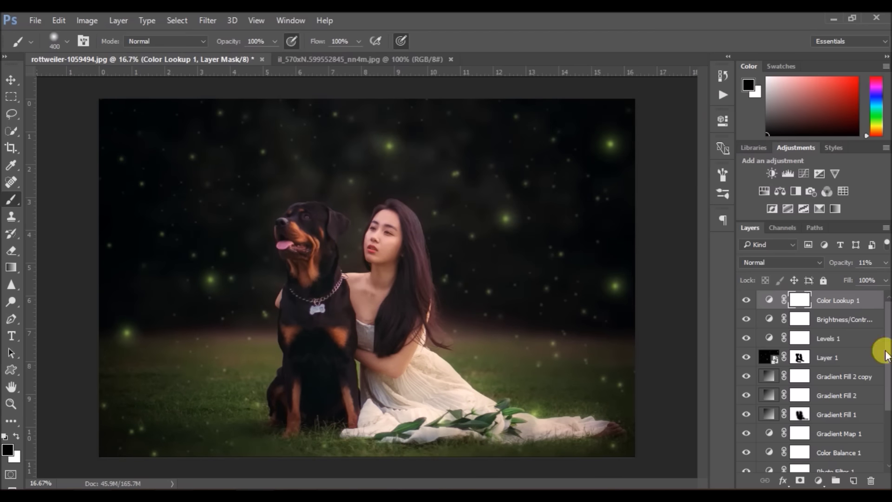
pyautogui.scroll(-4, 885, 374)
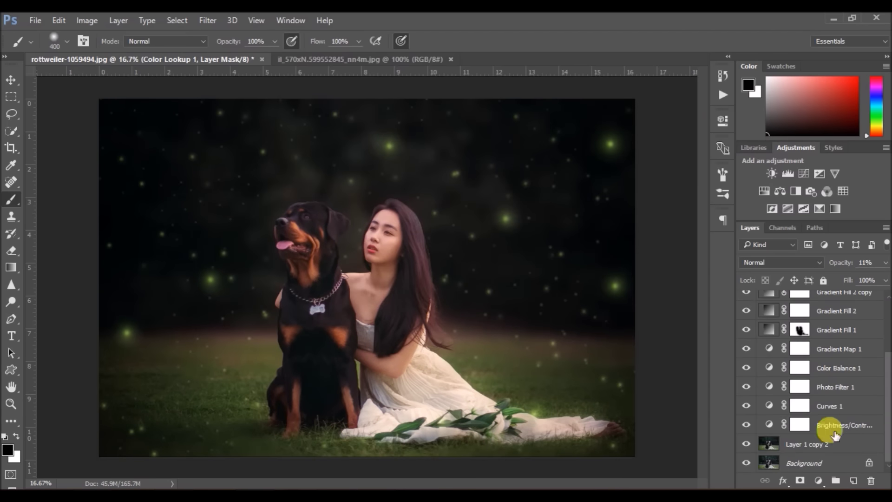
# Step: Merge all layers down to Layer 1 copy 2 into one layer
pyautogui.keyDown('shift'); pyautogui.click(810, 446); pyautogui.keyUp('shift')
pyautogui.rightClick(809, 445)
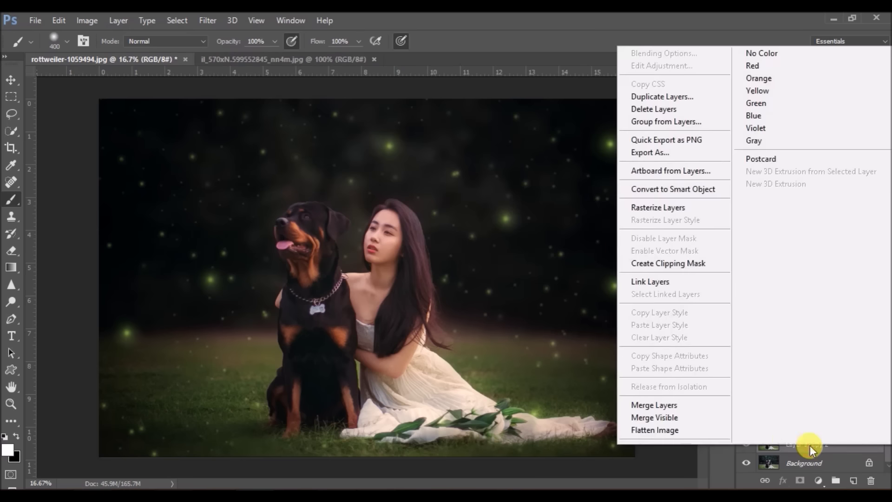
pyautogui.click(658, 405)
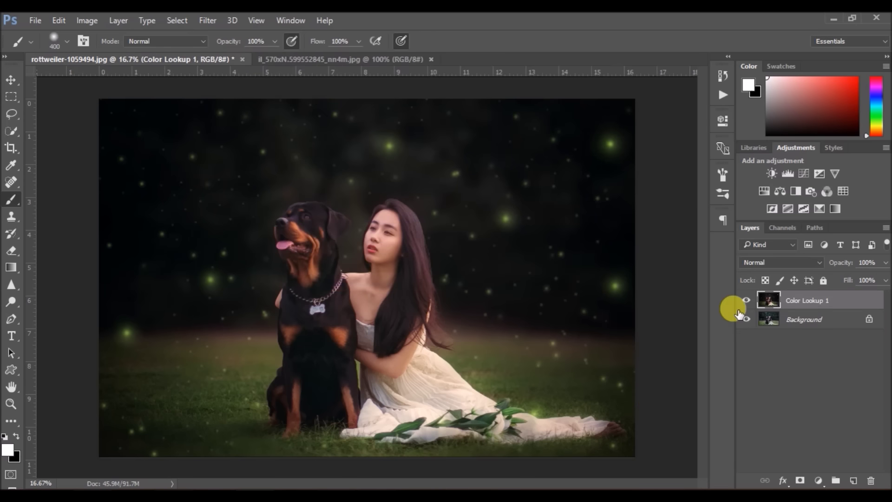
# Step: Toggle the merged layer's visibility twice to compare against the original photo
pyautogui.click(745, 300)
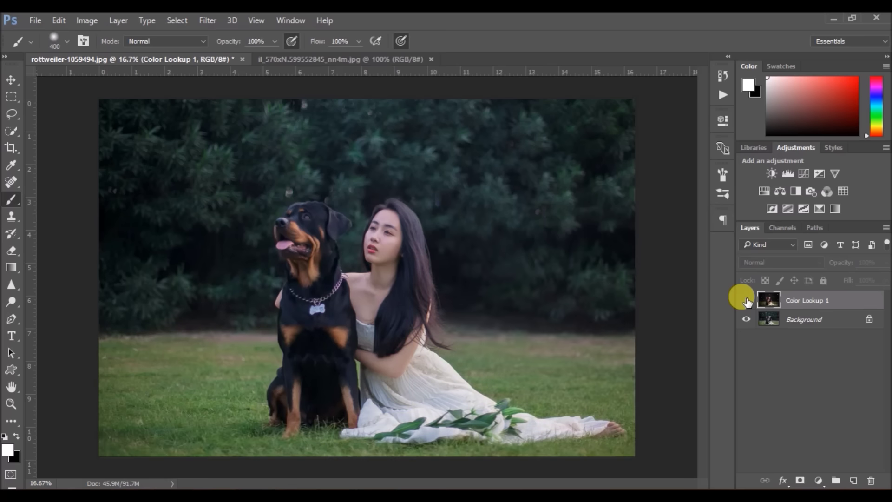
pyautogui.click(745, 301)
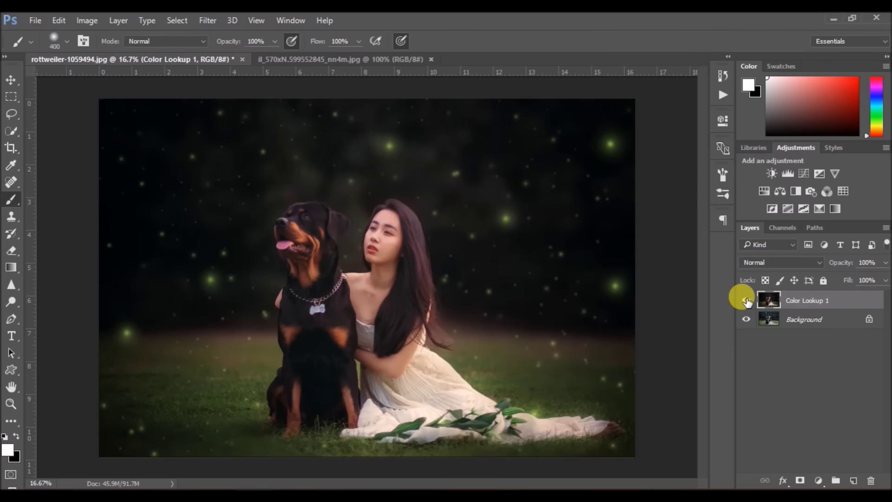
pyautogui.click(745, 301)
pyautogui.click(745, 301)
pyautogui.click(204, 22)
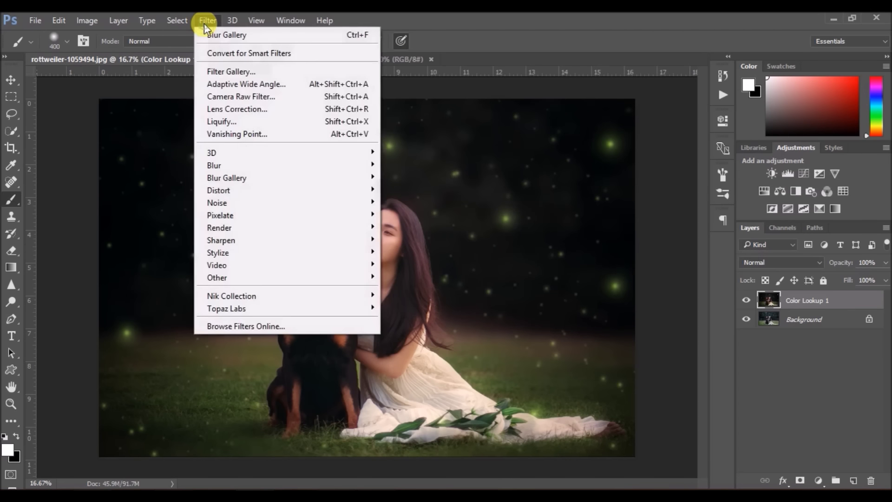
pyautogui.moveTo(286, 308)
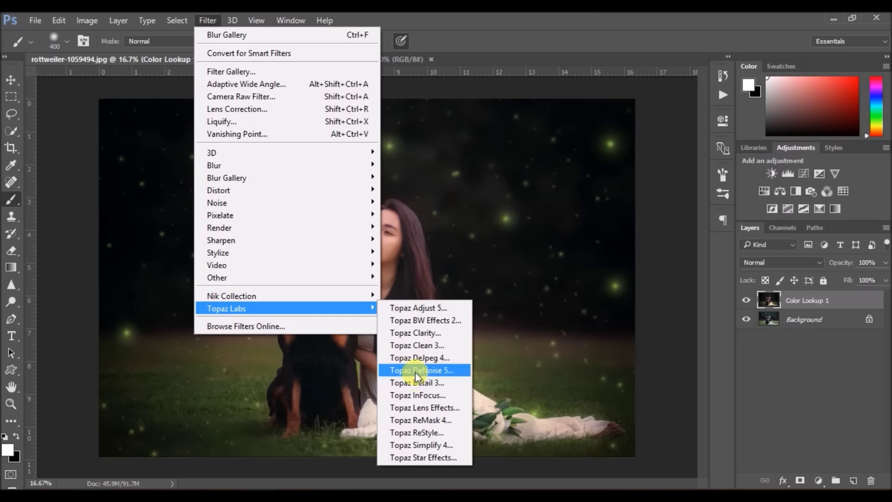
# Step: Run Topaz DeNoise 5 with the JPEG - light preset on the merged layer
pyautogui.click(415, 371)
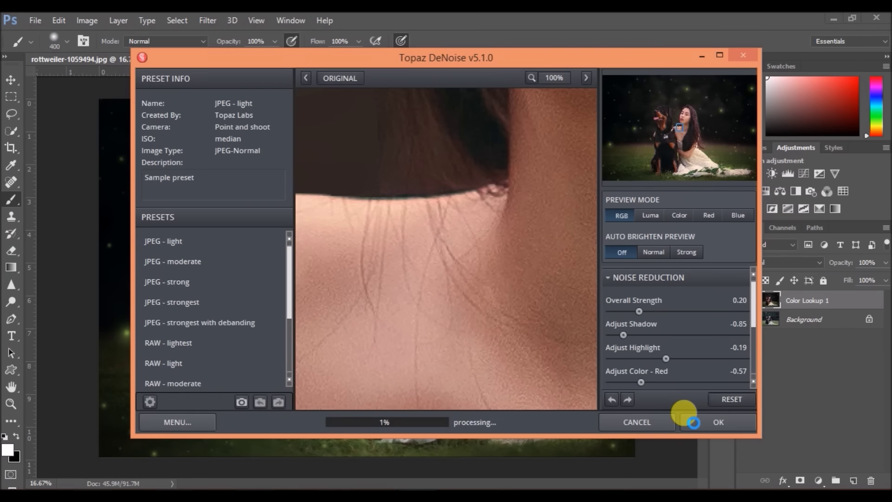
pyautogui.click(694, 423)
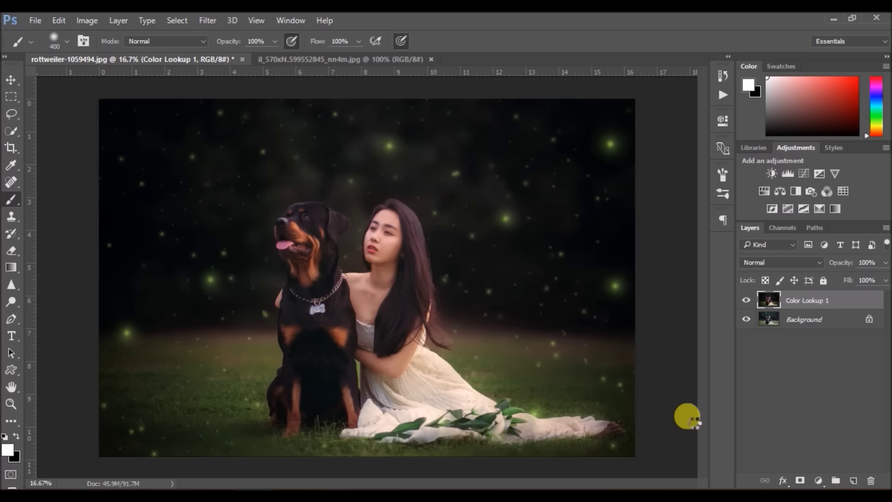
pyautogui.click(745, 300)
pyautogui.click(745, 300)
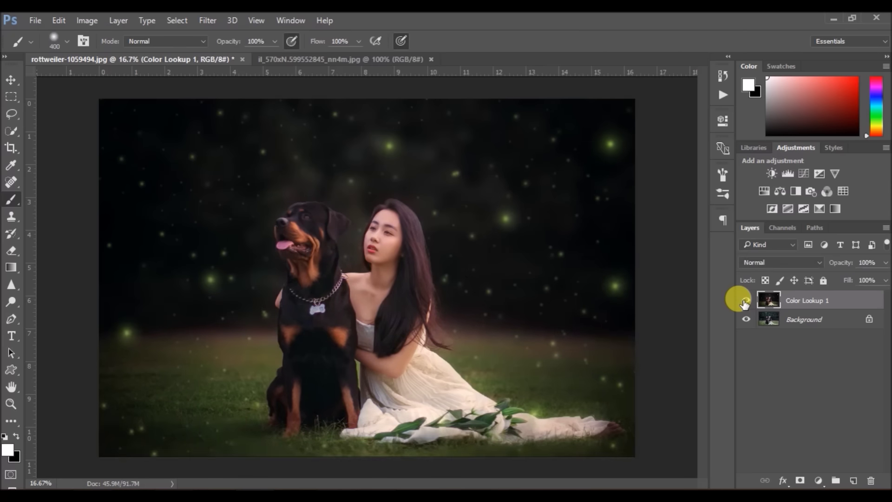